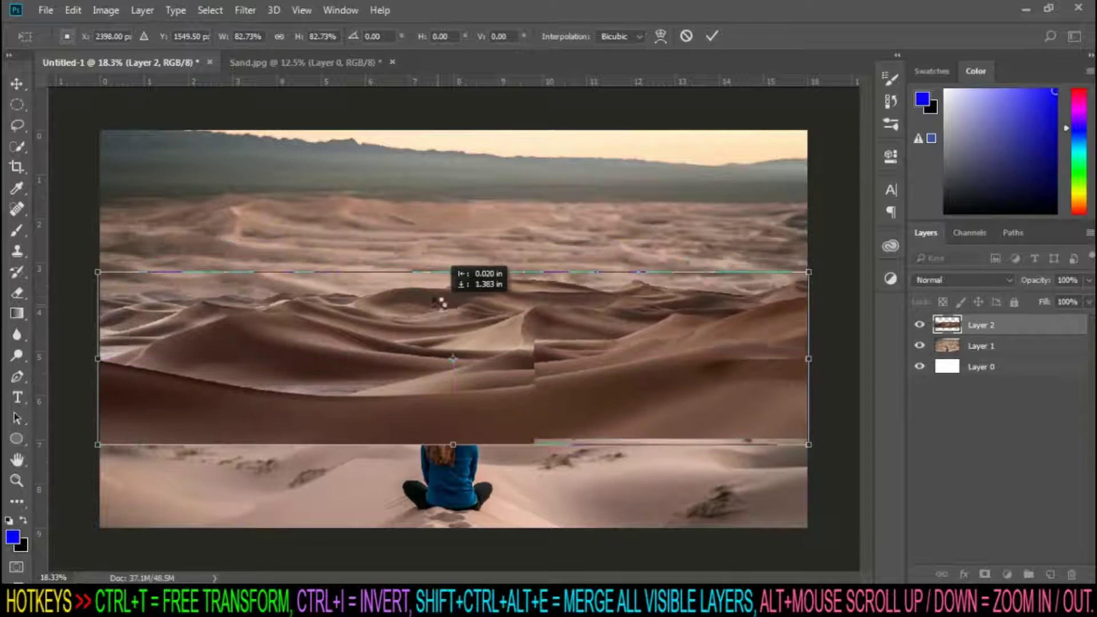
- Stretch the dunes on Layer 2 taller, shift them slightly down over the middle of the canvas and commit the transform
drag(453, 269, 454, 233)
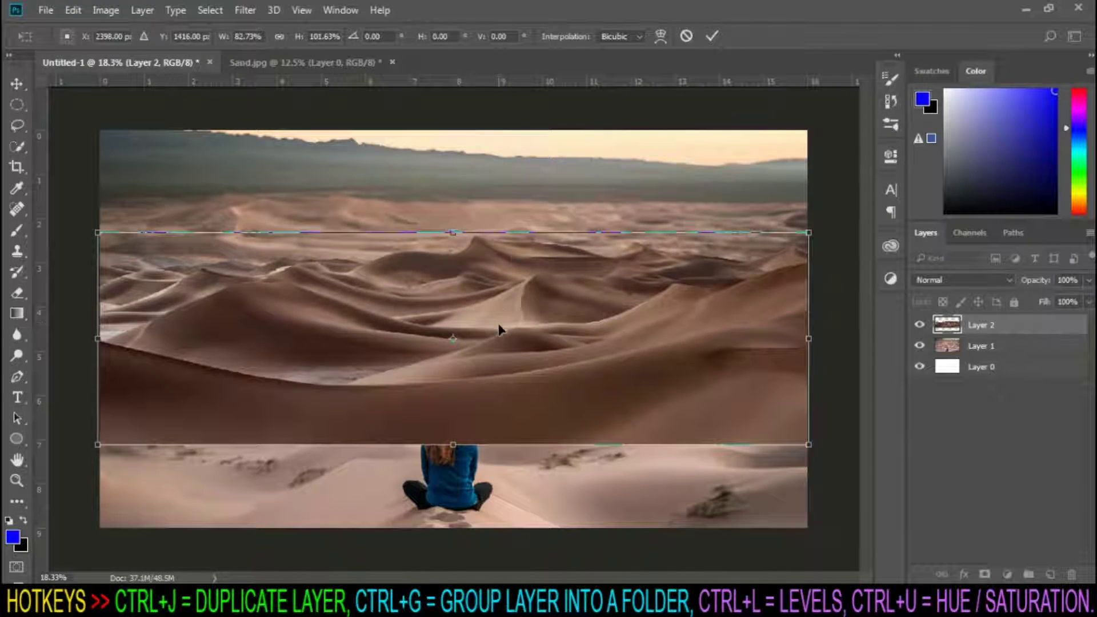
scroll(510, 297, down, 4)
scroll(509, 314, up, 2)
drag(509, 336, 508, 352)
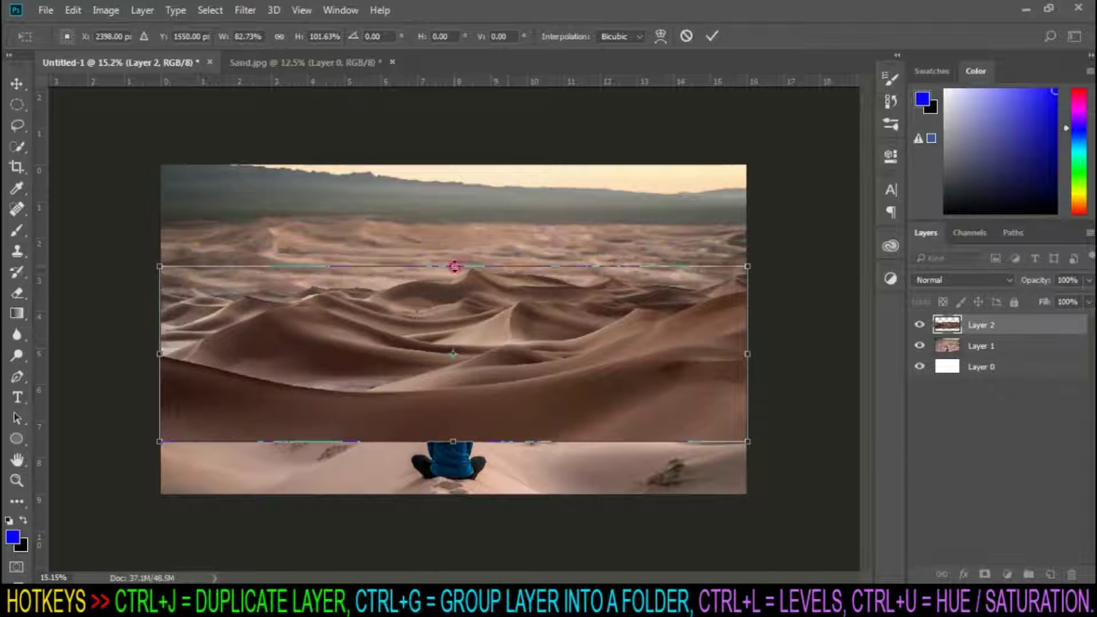
drag(454, 266, 454, 254)
key(Return)
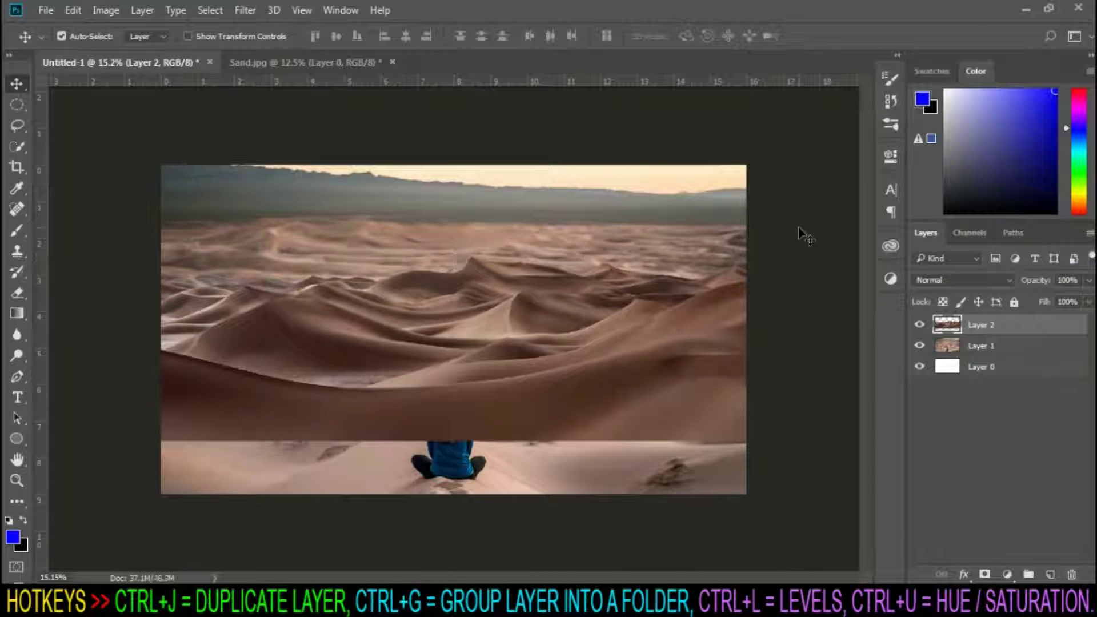
- Move Layer 1 above Layer 2 and add a layer mask to it
drag(1013, 342, 1007, 332)
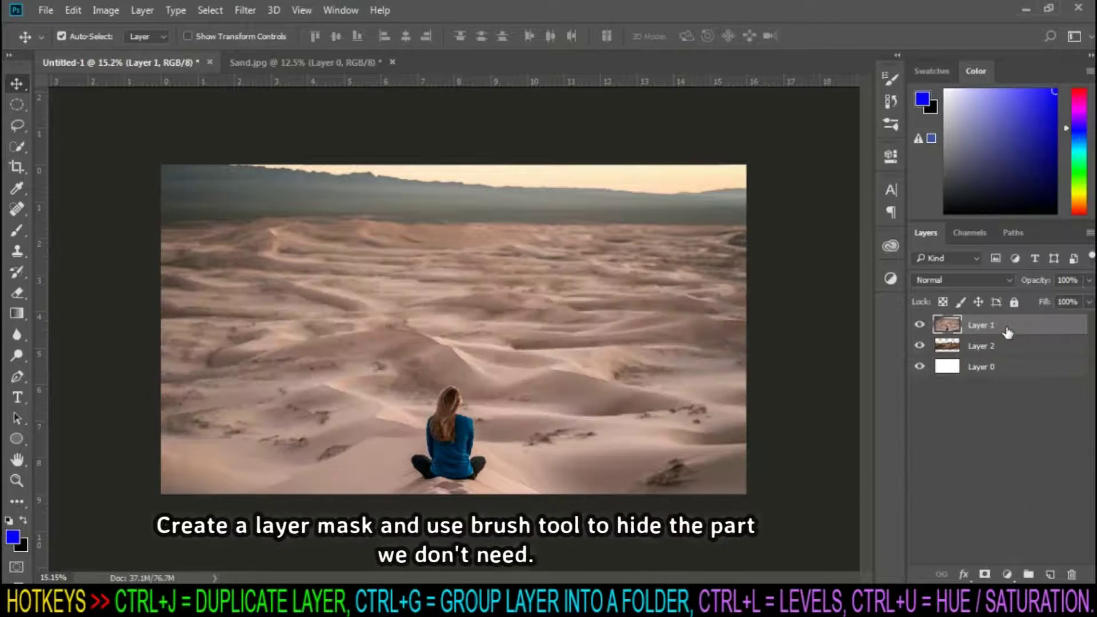
click(984, 575)
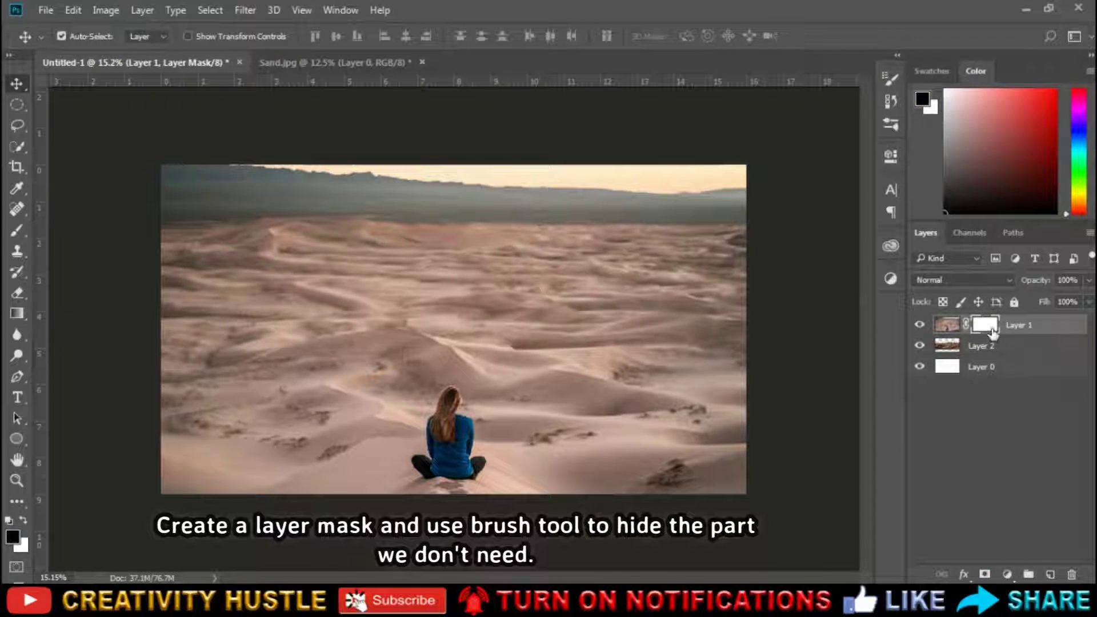
- Paint black on Layer 1's mask with a 500 px brush to hide the sky and distant mountains
click(17, 230)
click(80, 231)
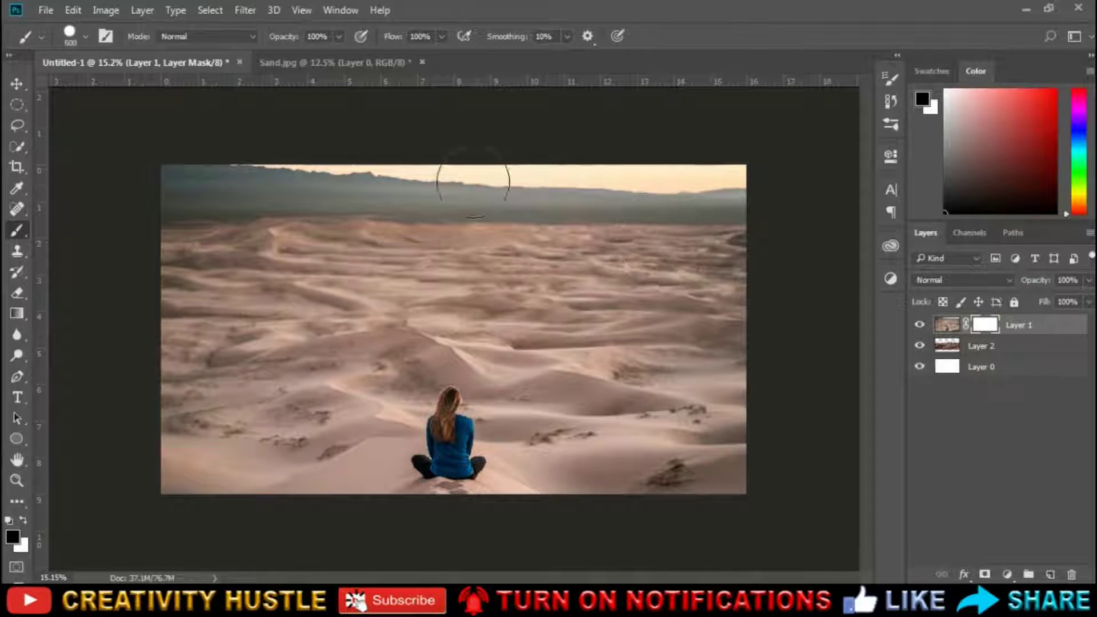
key([)
mouse_move(168, 169)
mouse_down()
mouse_move(411, 168)
mouse_move(372, 173)
mouse_move(632, 198)
mouse_move(92, 201)
mouse_move(734, 227)
mouse_up()
- Set the brush hardness to 0% and mask out Layer 1's upper desert to reveal the dunes of Layer 2 behind the woman
right_click(514, 279)
drag(701, 359, 599, 359)
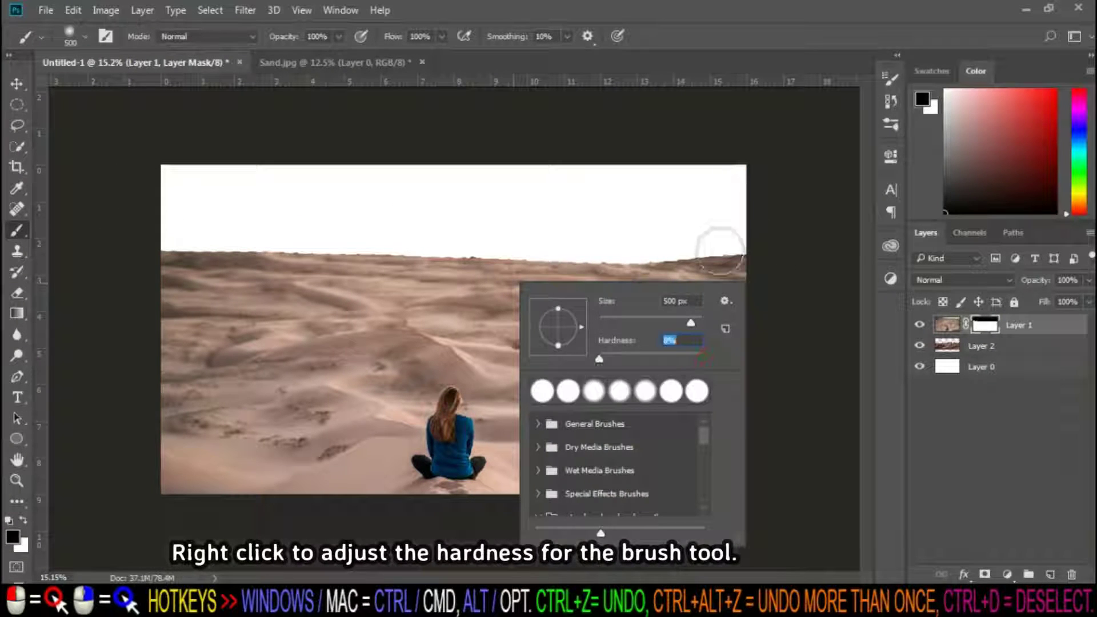
click(674, 225)
mouse_move(172, 246)
mouse_down()
mouse_move(462, 243)
mouse_move(166, 299)
mouse_move(195, 327)
mouse_move(470, 329)
mouse_move(766, 379)
mouse_move(409, 362)
mouse_move(317, 380)
mouse_up()
- Paint white on Layer 1's mask with a 250 px soft brush to blend the seam between the foreground sand and the dunes
scroll(457, 286, up, 2)
key(x)
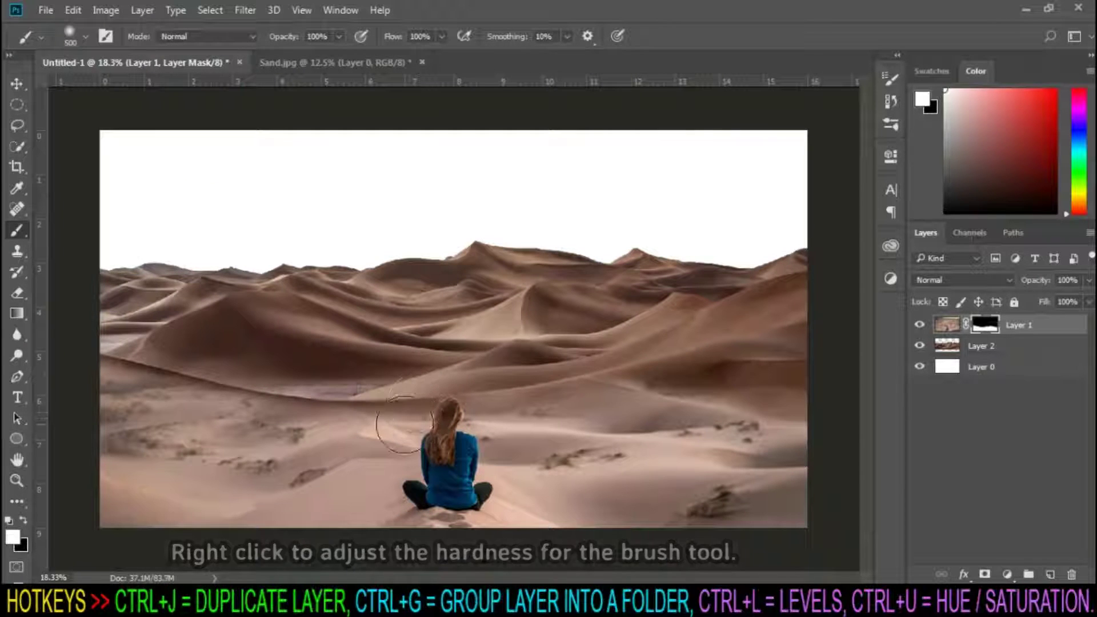
key(bracketleft)
key(bracketleft)
key(bracketleft)
mouse_move(108, 368)
mouse_down()
mouse_move(391, 399)
mouse_move(671, 406)
mouse_move(786, 430)
mouse_move(771, 399)
mouse_move(366, 355)
mouse_up()
key(x)
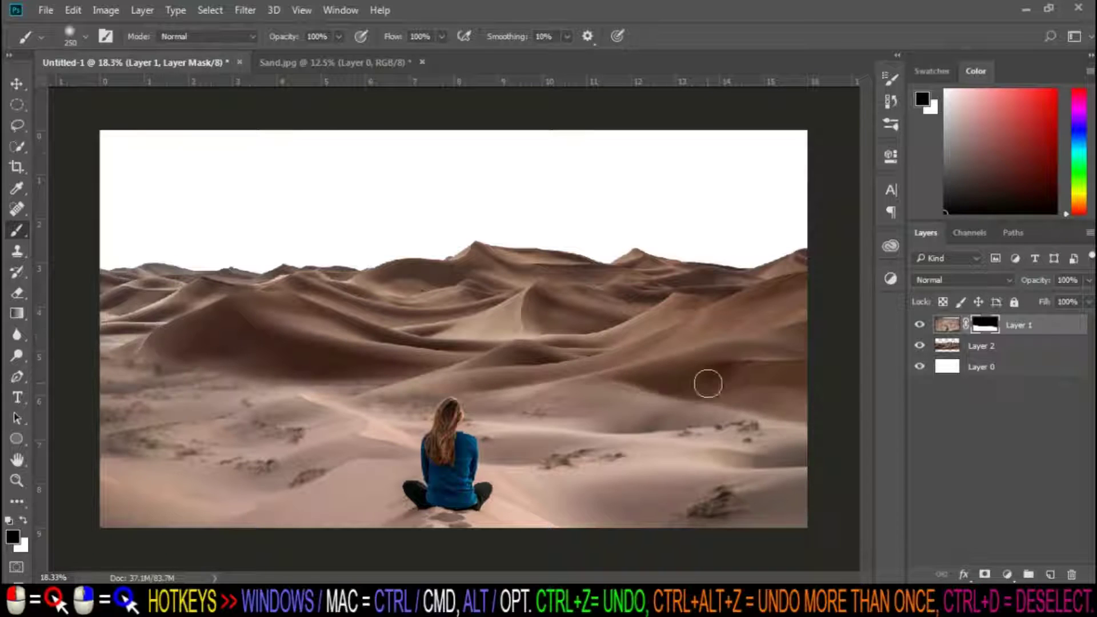
- Apply Camera Raw to Layer 1 with Exposure +0.20, Highlights +15, Shadows +38, Whites +18, Blacks +59 and Clarity -16
scroll(649, 330, down, 1)
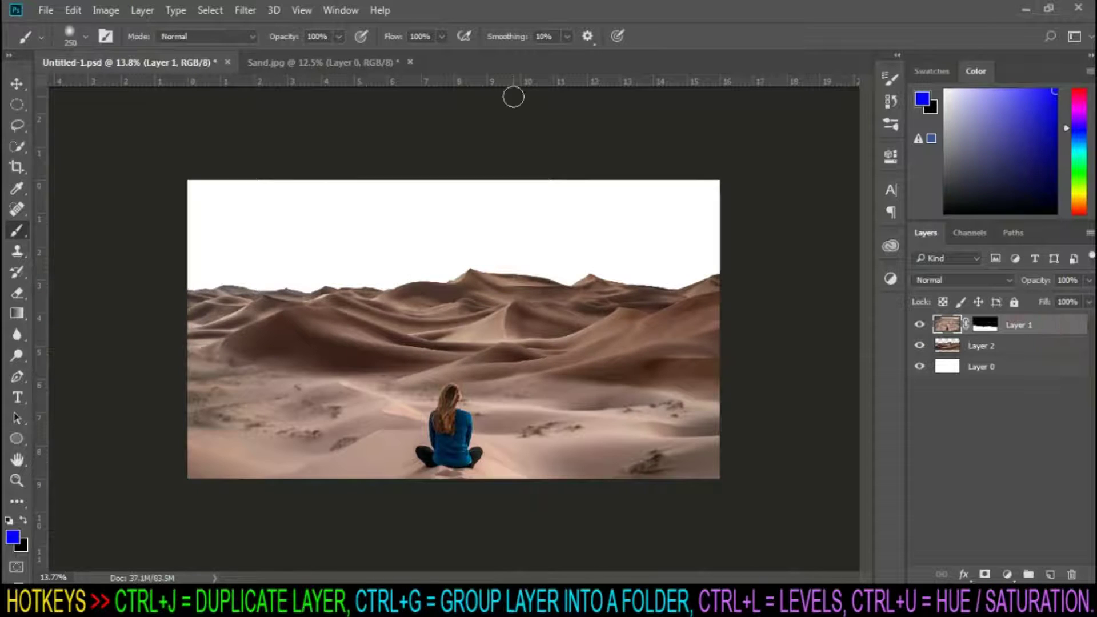
click(256, 8)
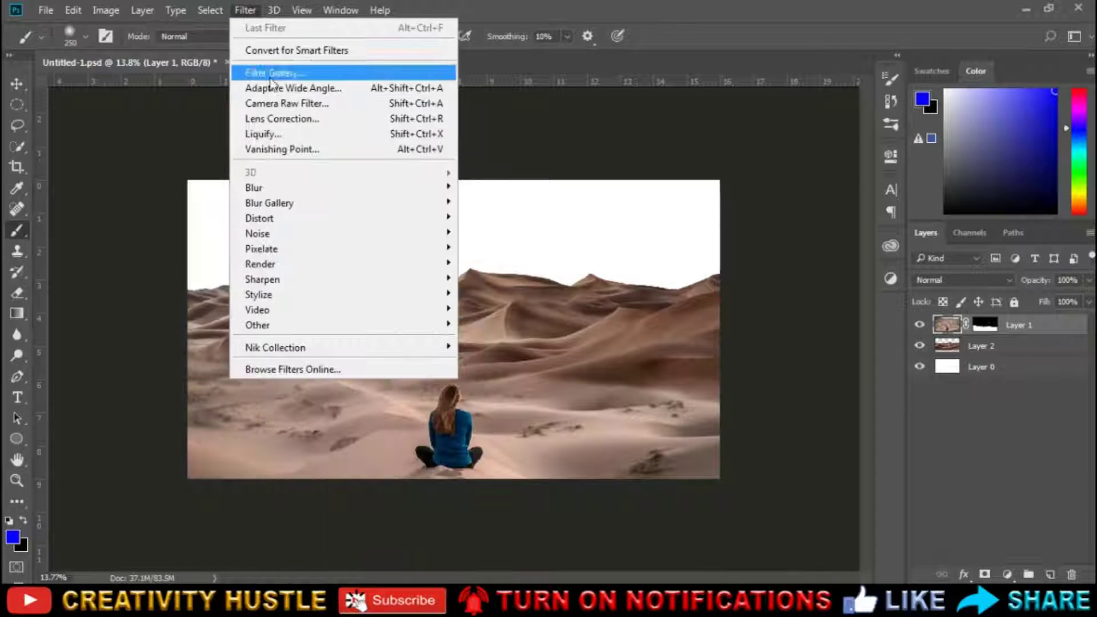
click(290, 103)
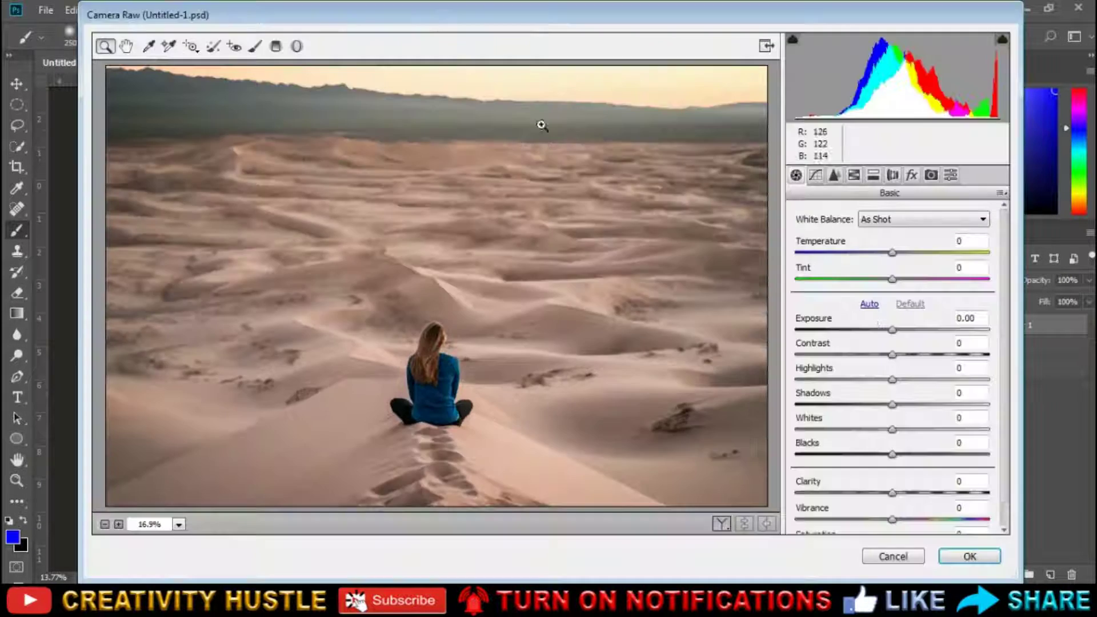
drag(1004, 321, 1005, 343)
click(892, 305)
drag(894, 306, 897, 306)
drag(892, 355, 911, 403)
drag(893, 429, 951, 428)
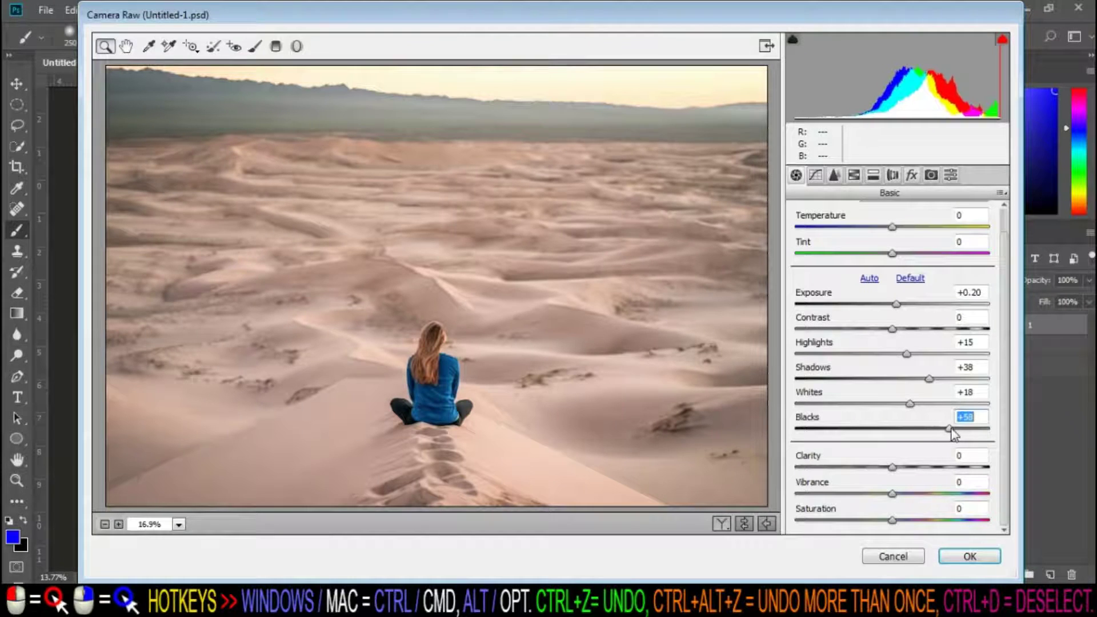
mouse_move(892, 467)
mouse_down()
mouse_move(903, 467)
mouse_move(877, 468)
mouse_up()
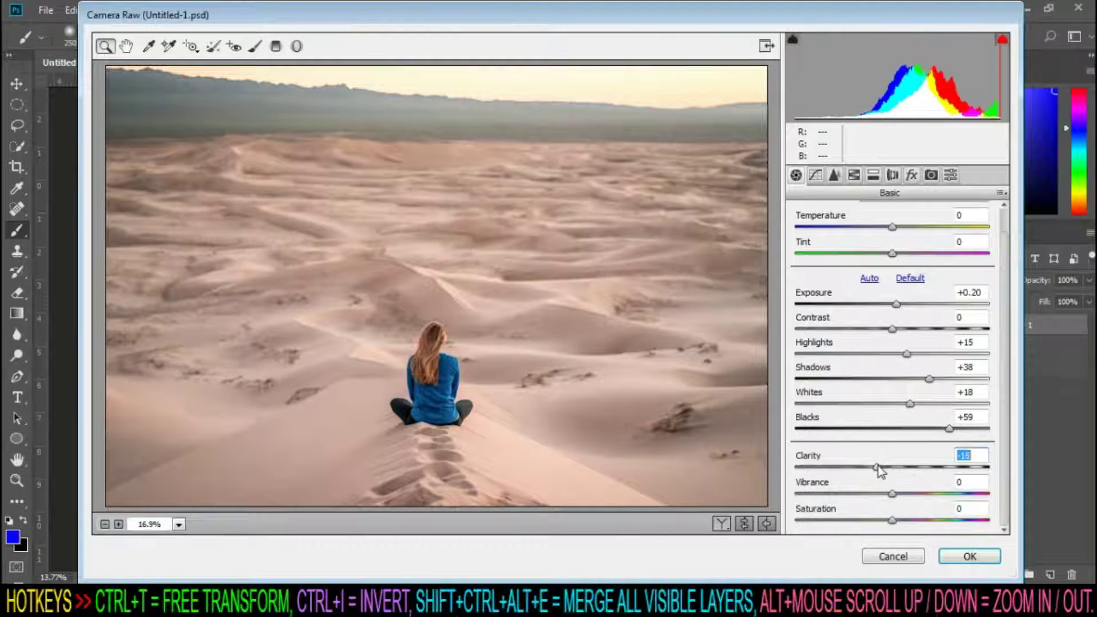
key(Return)
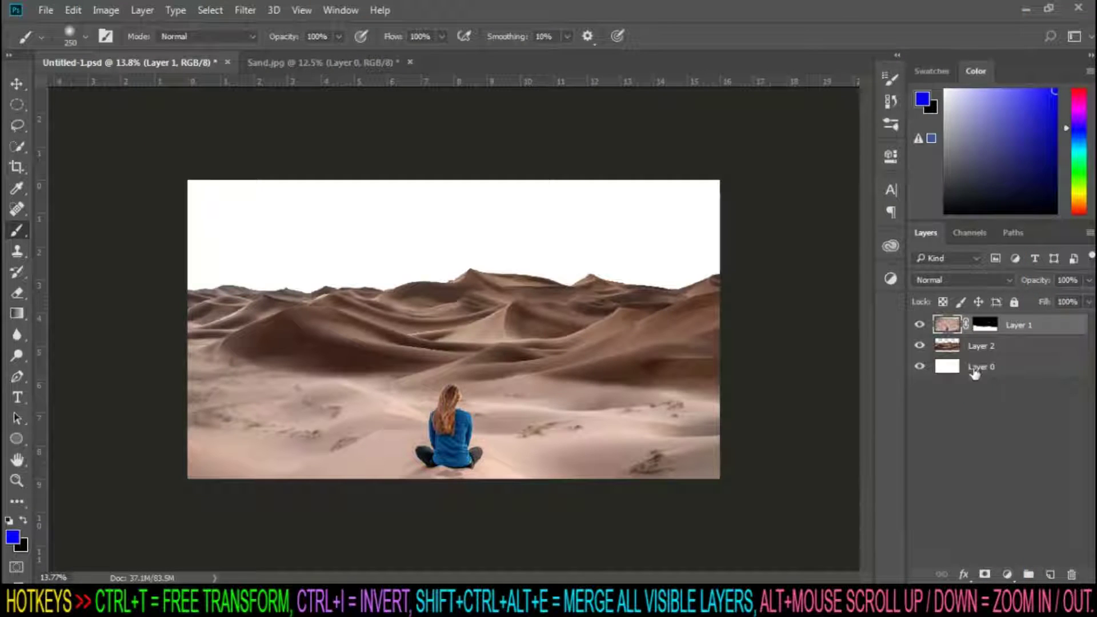
- Add a Curves adjustment layer above Layer 2 and clip it to that layer
click(980, 345)
click(1006, 574)
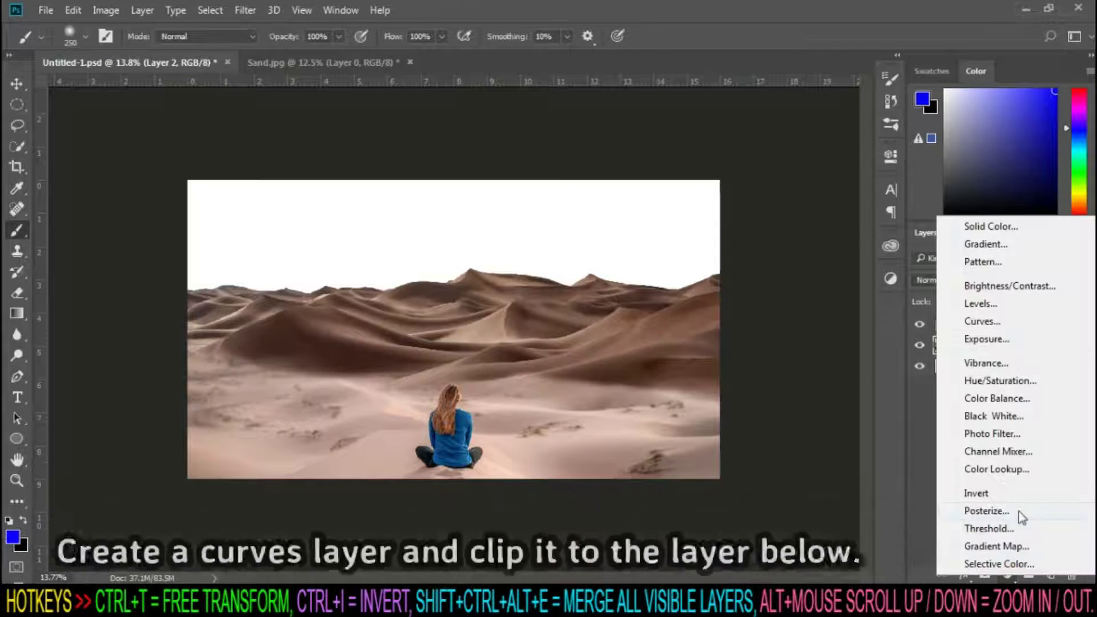
click(983, 321)
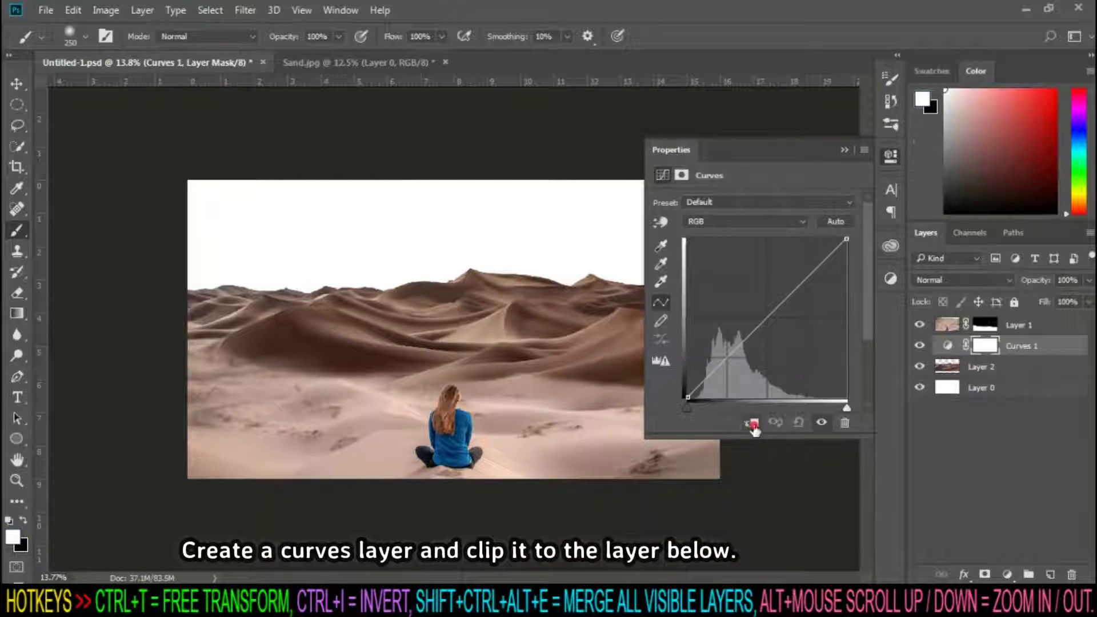
- Brighten the background dunes by raising the midtones and highlights of the clipped curve
drag(738, 345, 745, 325)
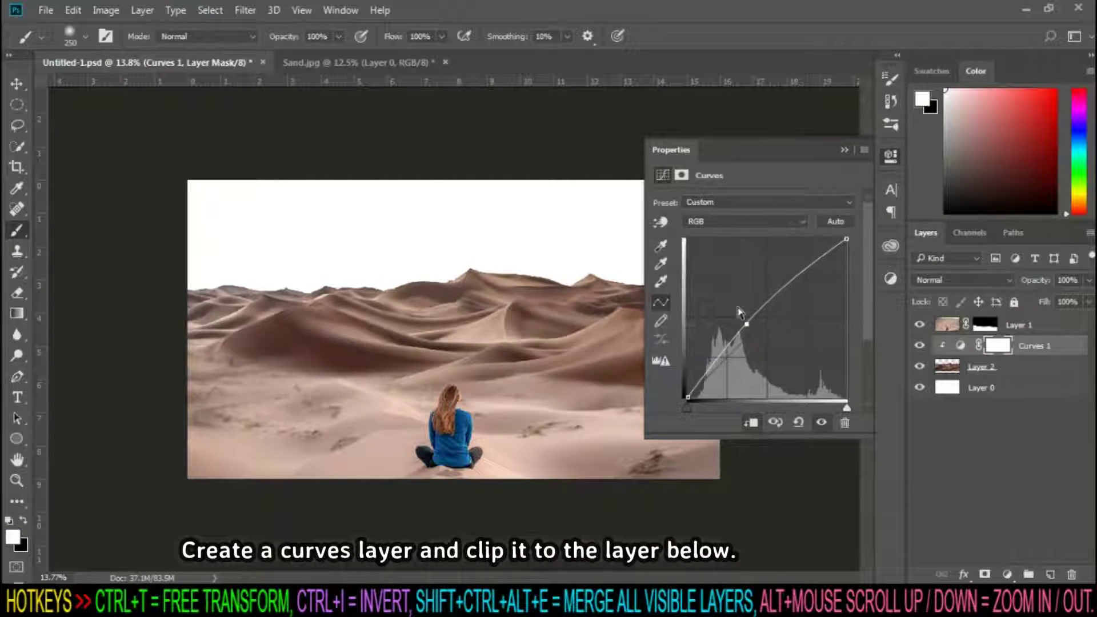
drag(806, 269, 813, 266)
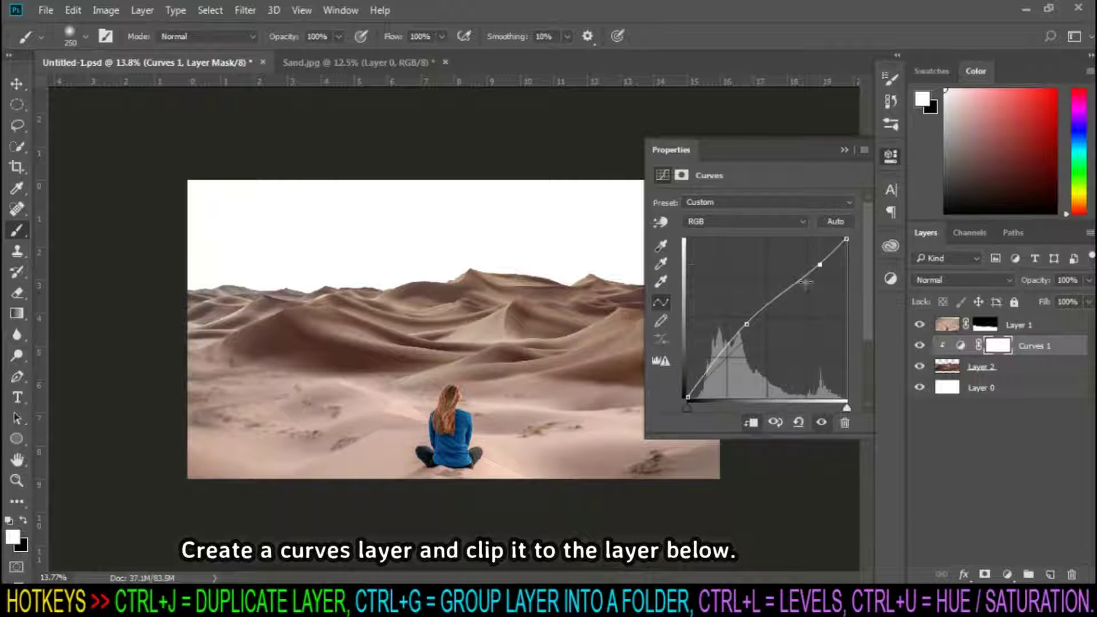
drag(745, 323, 733, 318)
drag(819, 266, 820, 264)
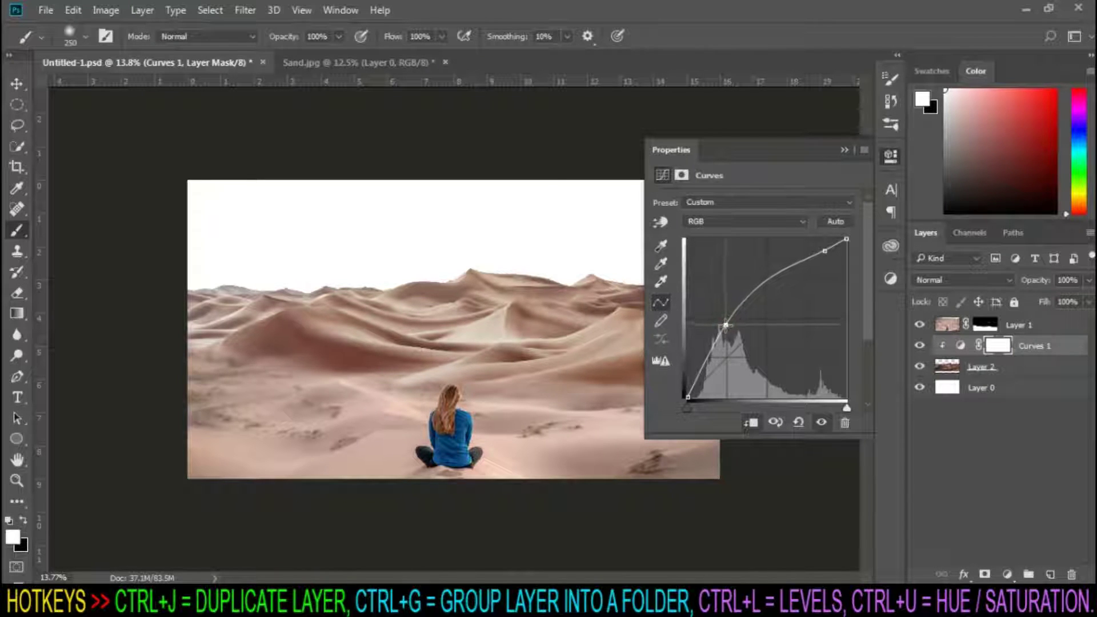
click(845, 150)
- Add a Curves adjustment above Layer 1, clip it to that layer and pull down the curve's darker tones
click(1055, 367)
click(1053, 322)
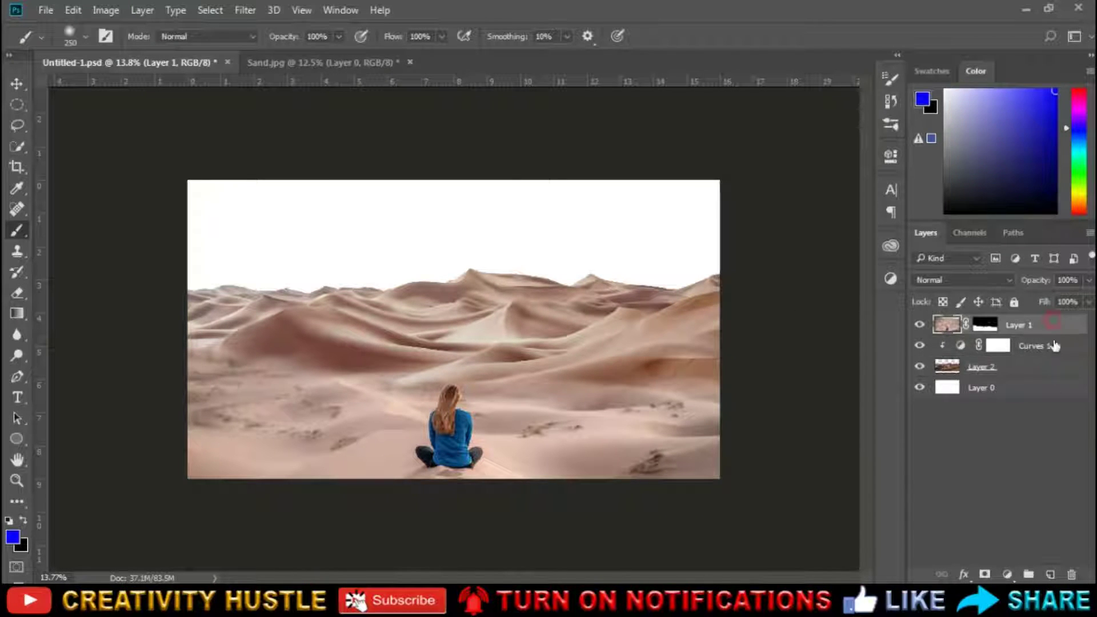
click(1007, 574)
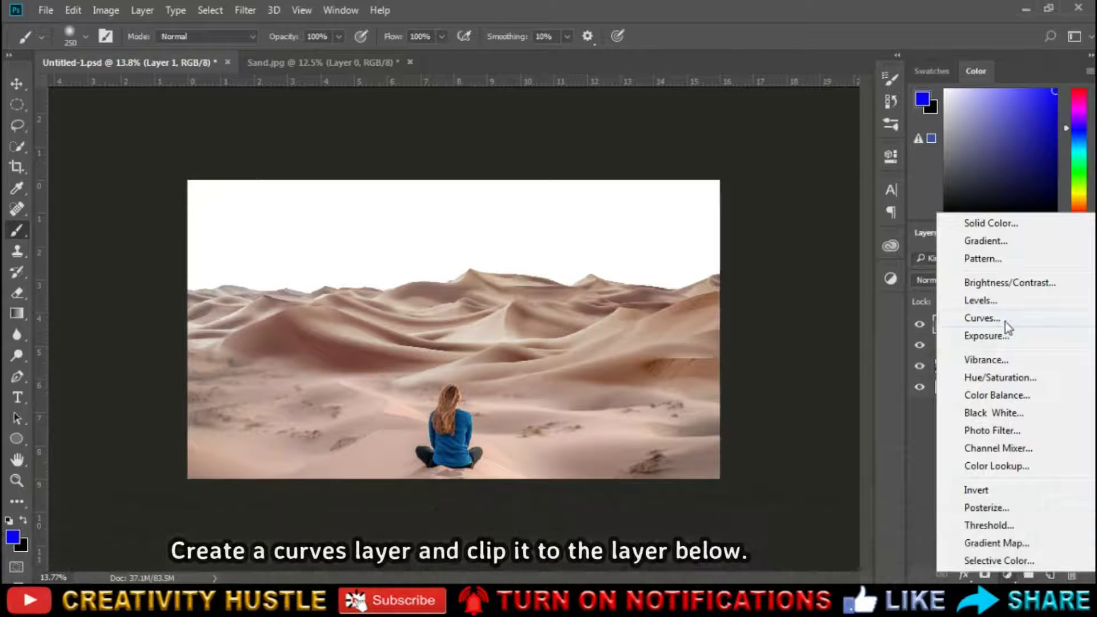
click(1005, 321)
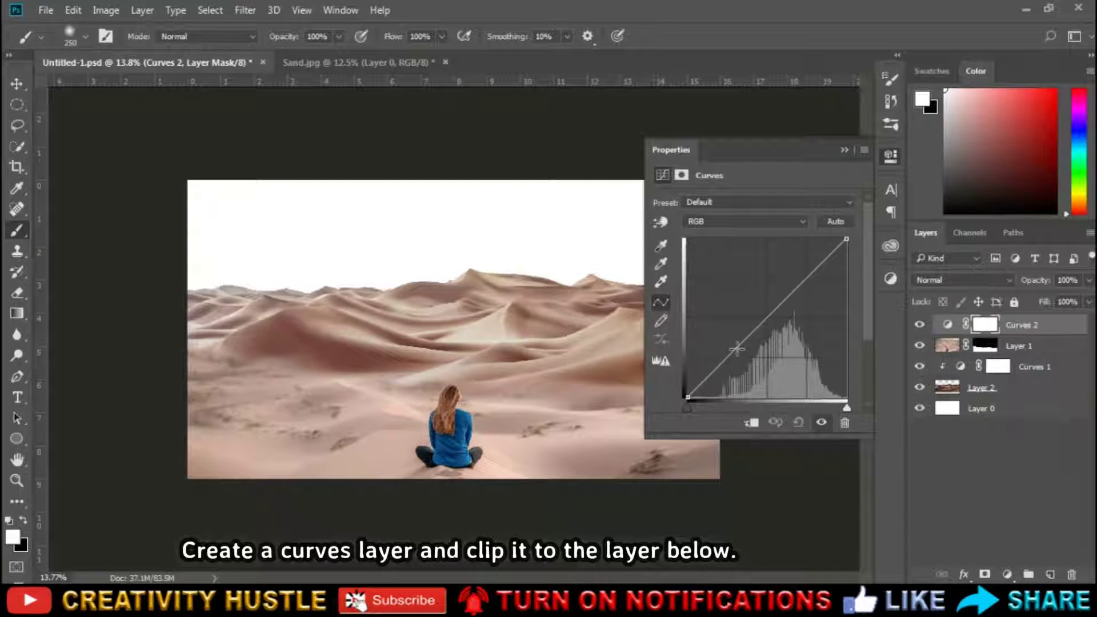
drag(736, 349, 752, 348)
click(752, 422)
- Lower the curve's white point and refine its highlight and shadow points to match the foreground sand, and save the document
mouse_move(825, 262)
mouse_down()
mouse_move(826, 272)
mouse_move(834, 259)
mouse_up()
drag(845, 239, 833, 269)
drag(754, 344, 748, 354)
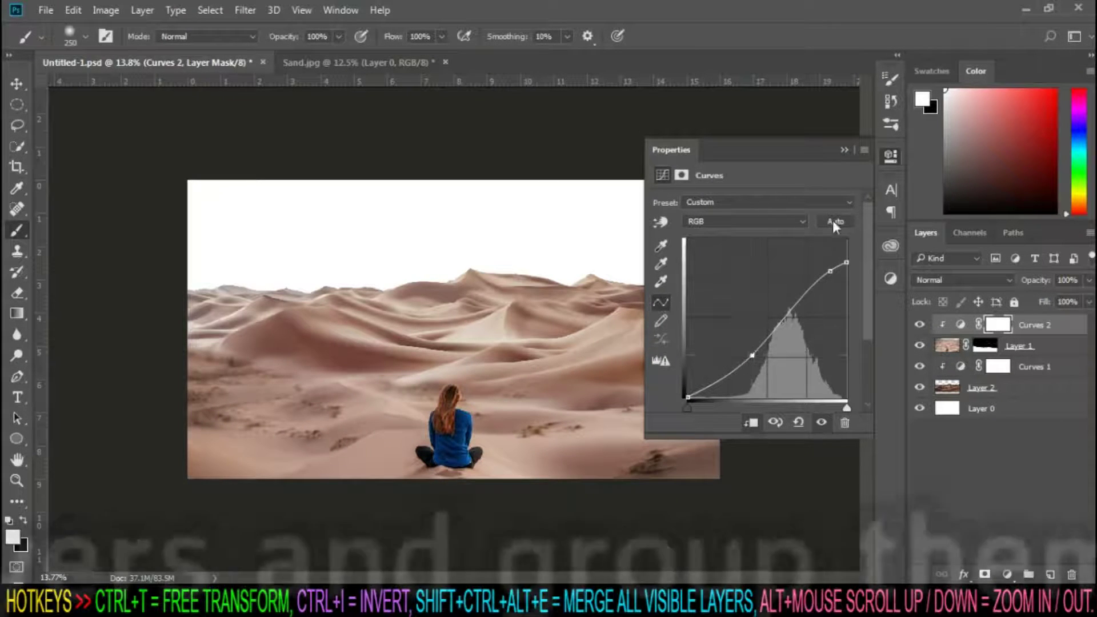
click(844, 150)
key(ctrl+s)
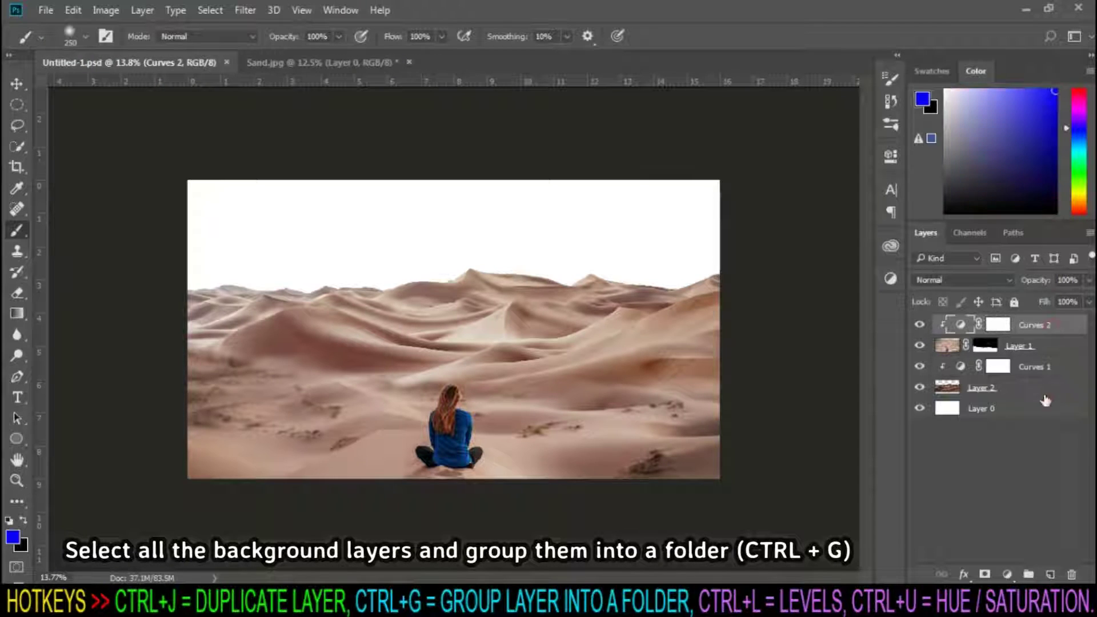
- Group all layers above Layer 0 into a folder named Background
shift+click(1043, 405)
shift+click(1042, 394)
key(ctrl+g)
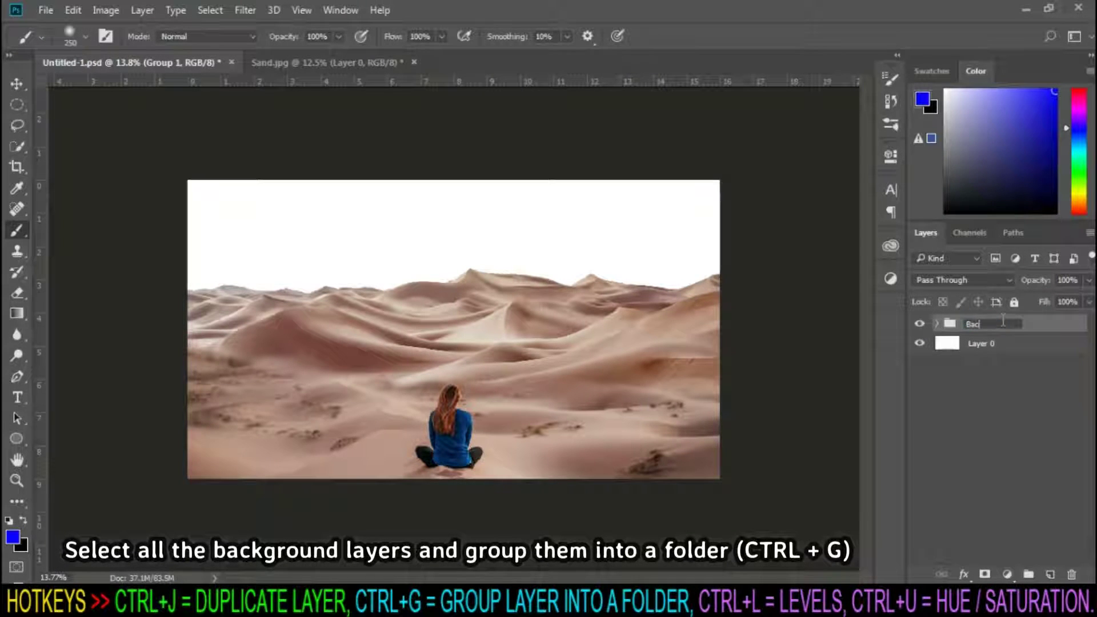
key(Return)
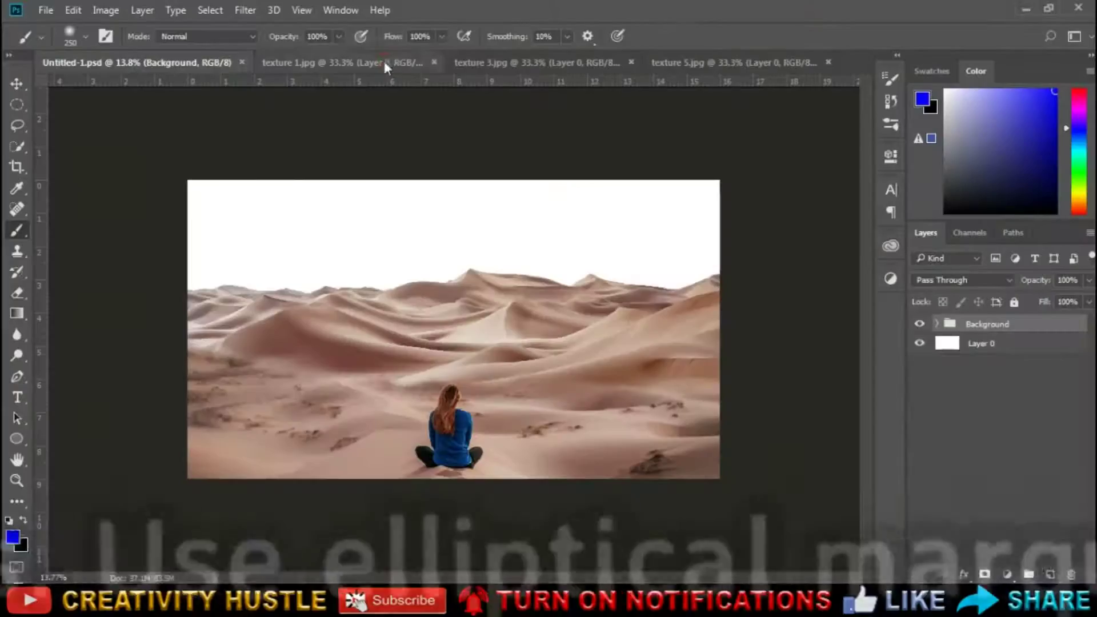
- Make a large circular marquee selection in the middle of the texture 1.jpg image
click(384, 60)
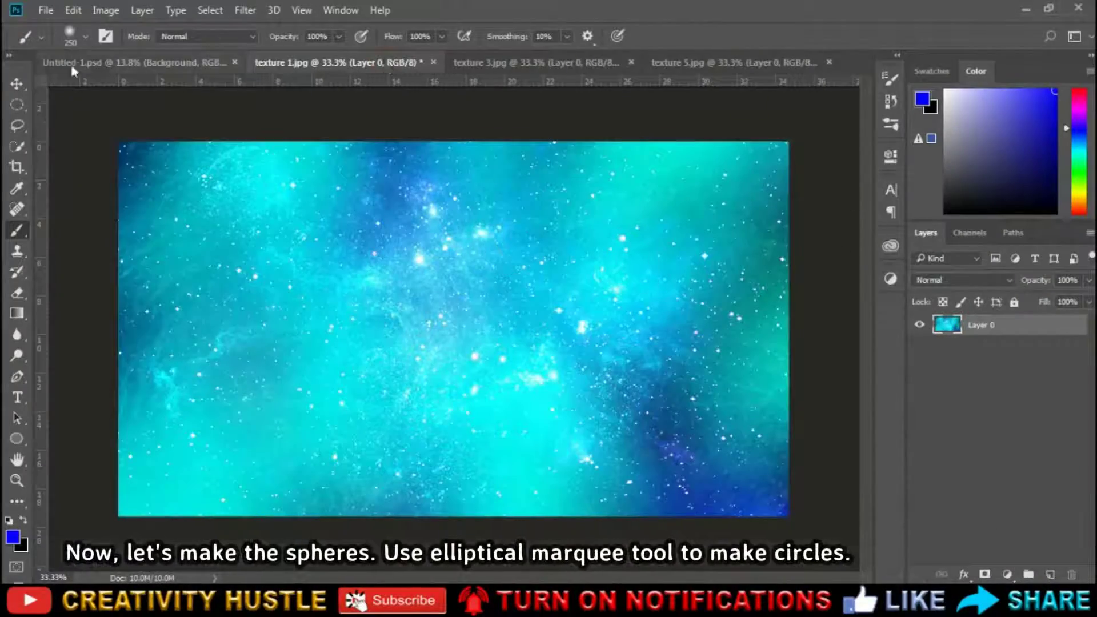
key(m)
drag(359, 190, 595, 433)
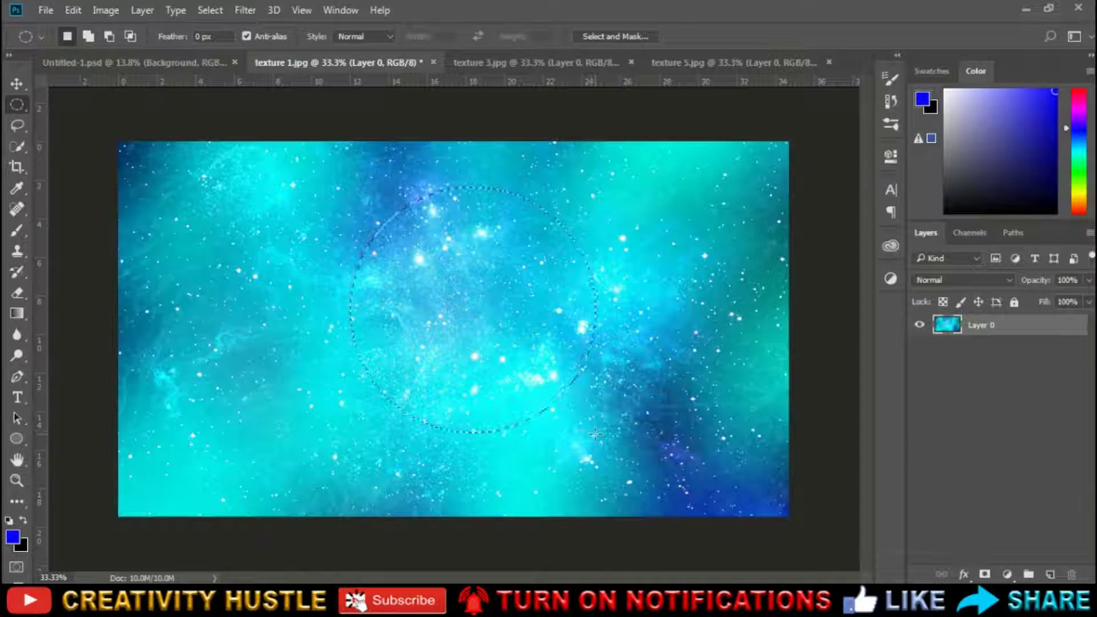
- Apply the Spherize filter to the circular selection with an amount of 100% in Normal mode
click(236, 11)
mouse_move(355, 219)
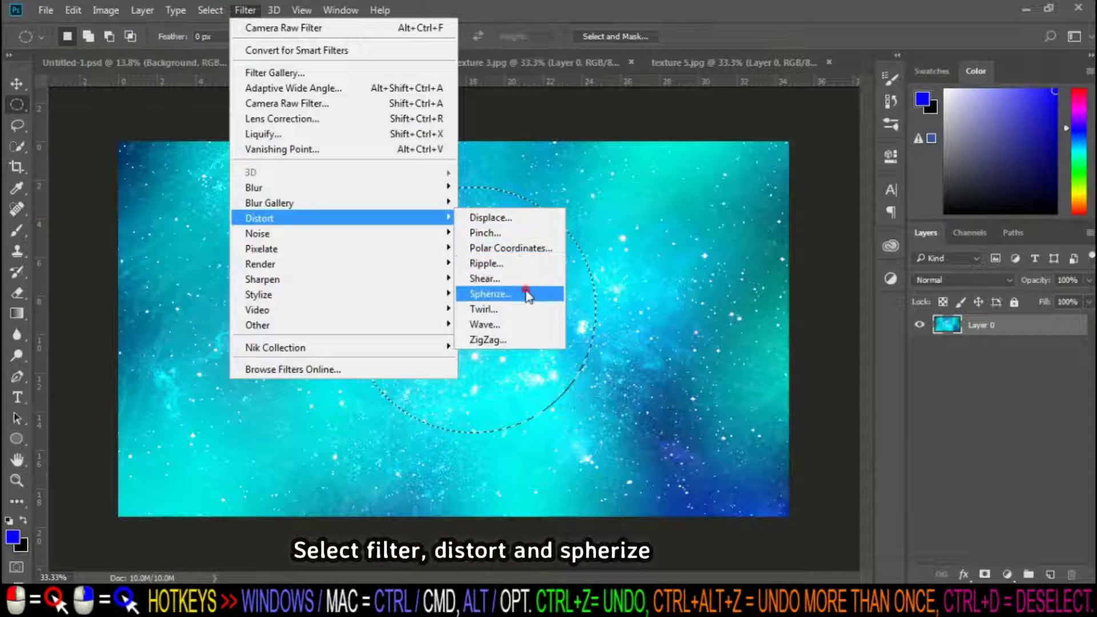
click(496, 294)
click(514, 389)
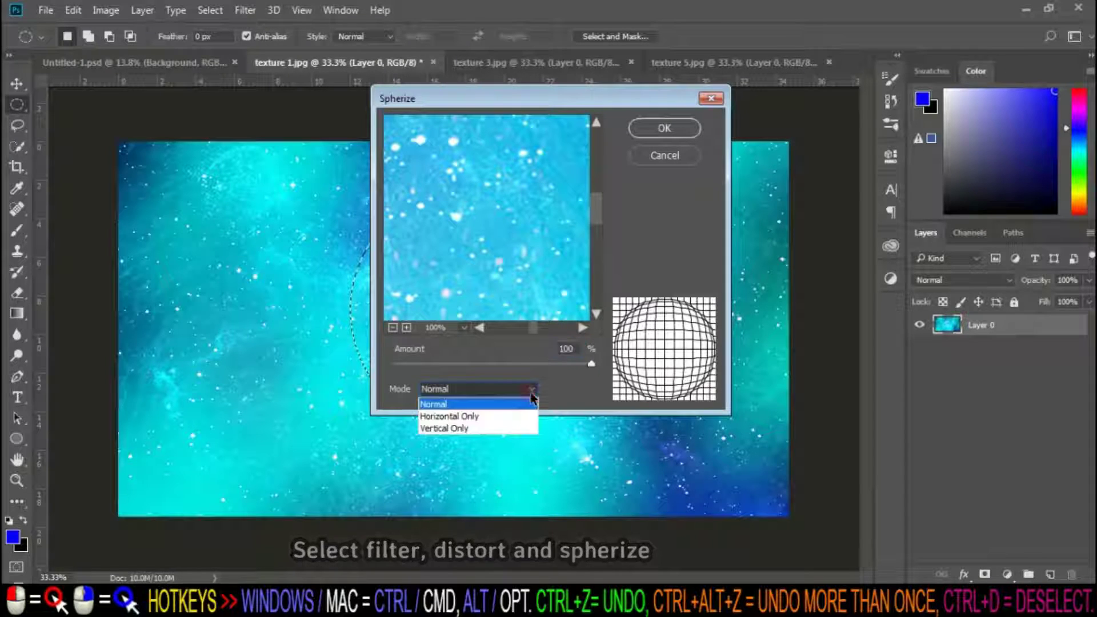
click(457, 401)
click(663, 128)
- Move the spherized circle into Untitled-1.psd, place it over the dunes right of the woman, and close texture 1.jpg
key(v)
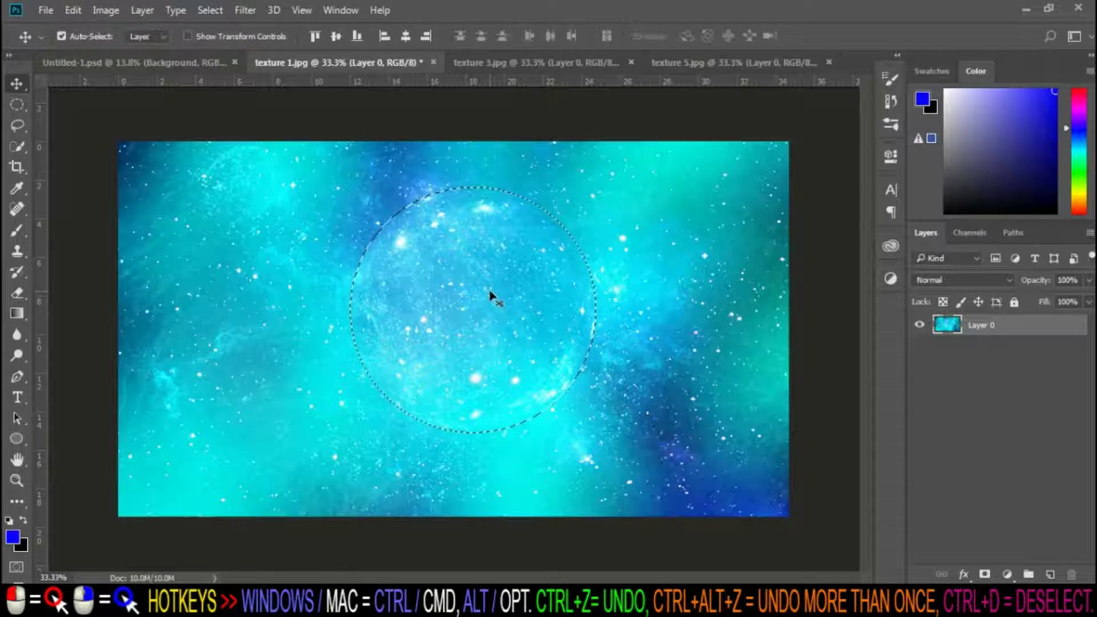
drag(490, 296, 564, 338)
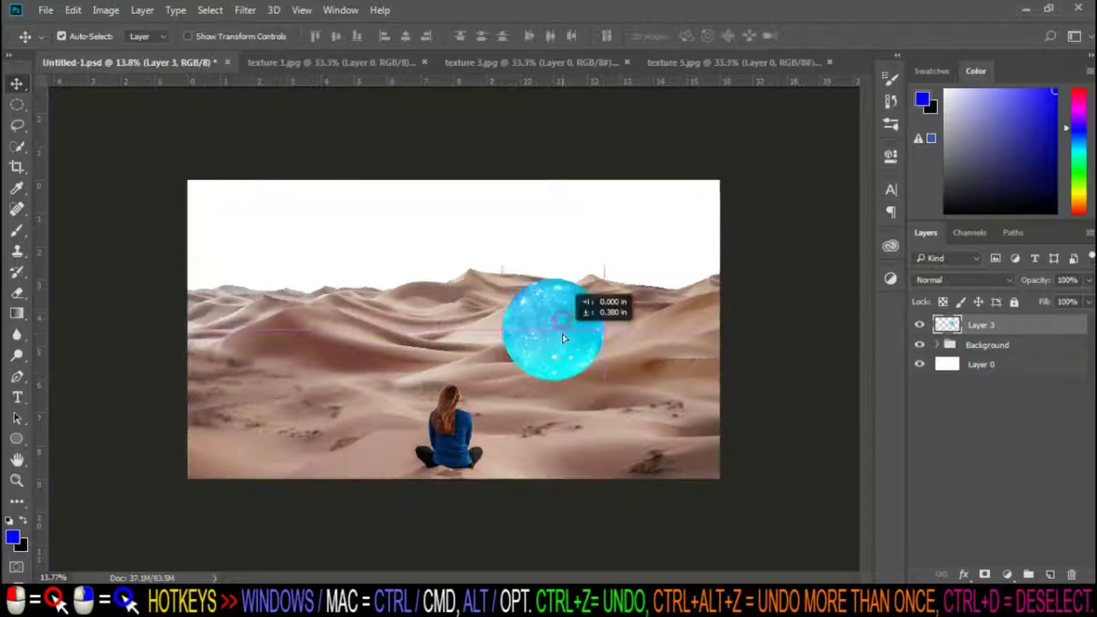
click(425, 62)
click(553, 238)
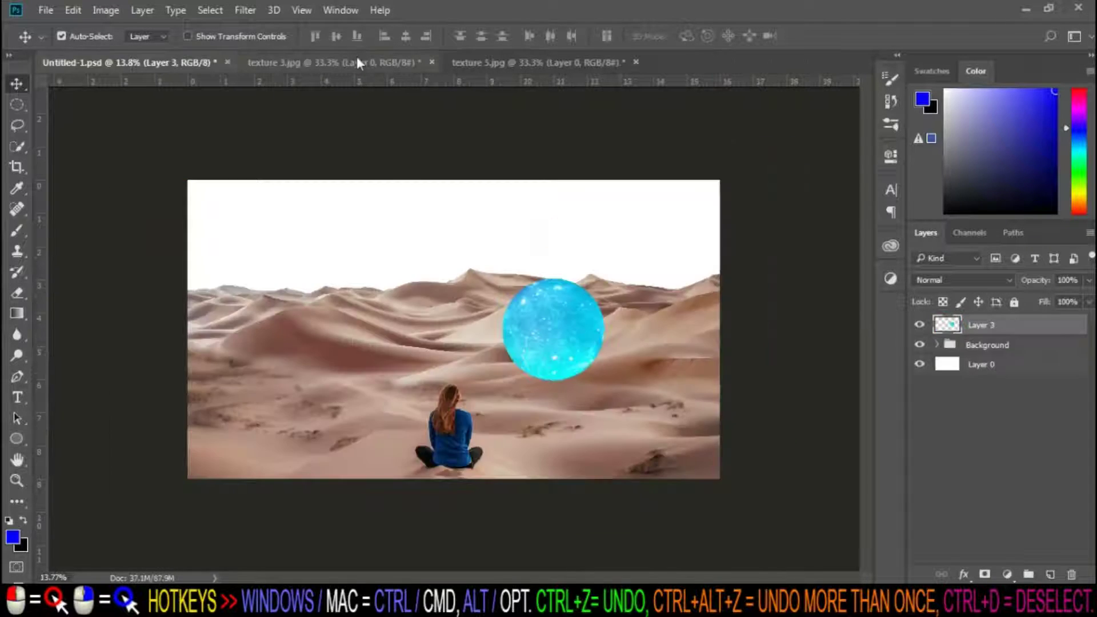
- Make a large circular marquee selection around the bright pink nebula in the middle of texture 3.jpg
click(357, 62)
click(20, 105)
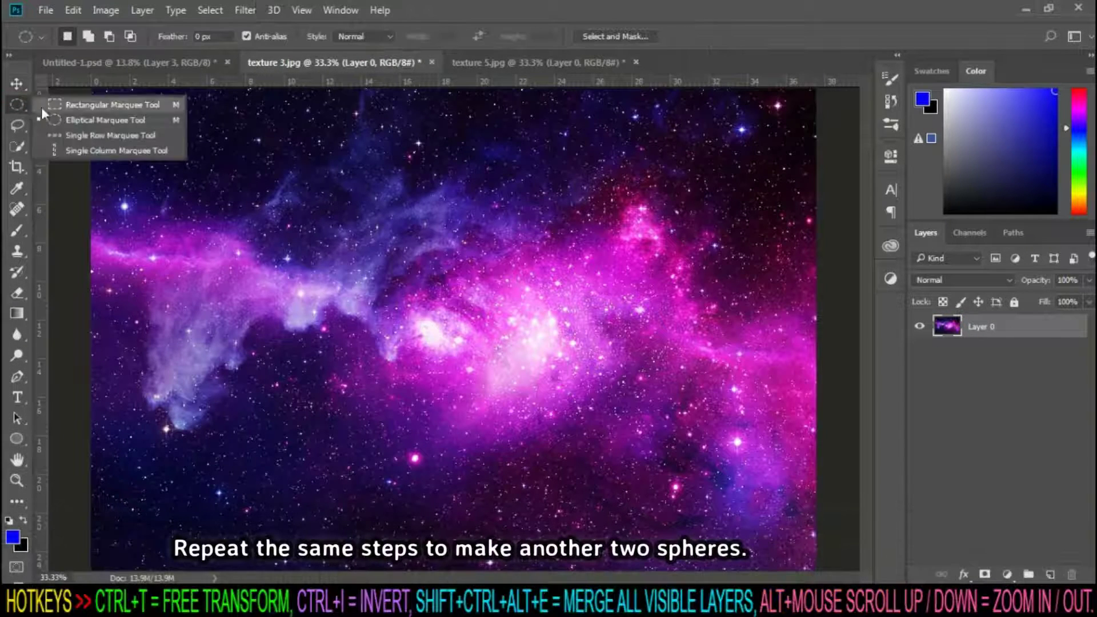
click(99, 120)
drag(372, 200, 628, 481)
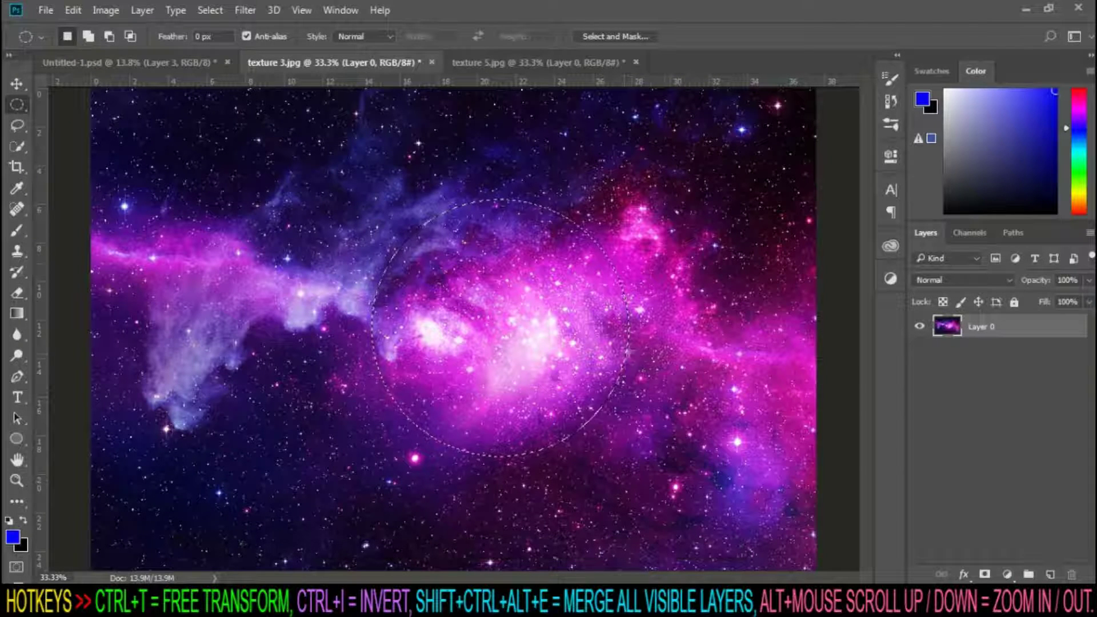
- Apply the Spherize filter to the circular selection in texture 3.jpg with an amount of 100% in Normal mode
click(245, 9)
mouse_move(307, 219)
click(543, 294)
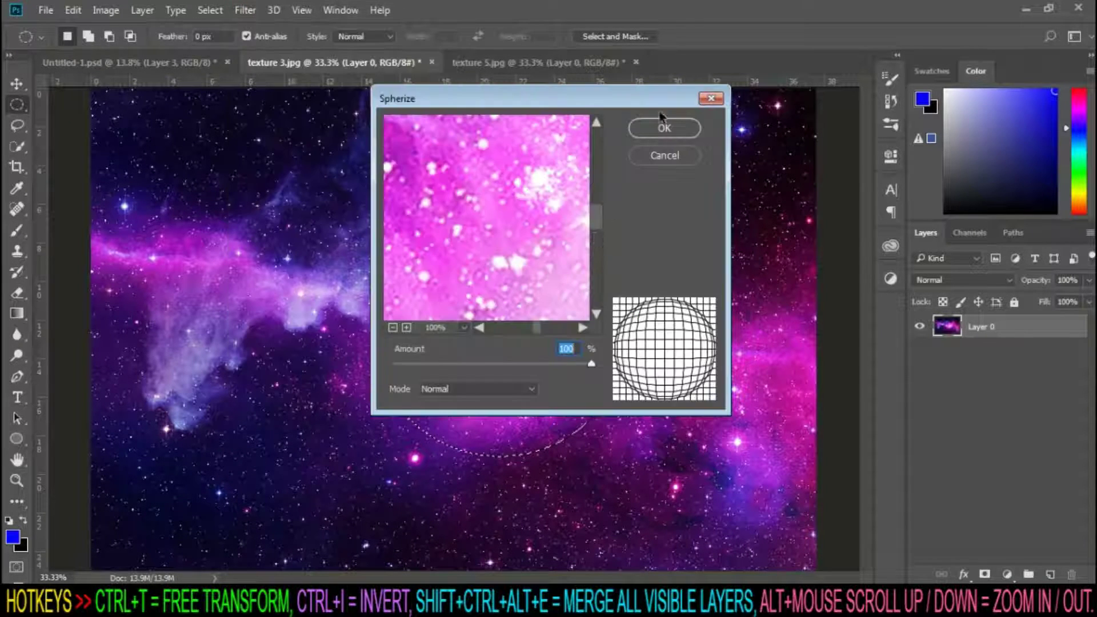
click(673, 136)
- Move the spherized pink circle into Untitled-1.psd, place it over the dunes left of the woman, and close texture 3.jpg
key(v)
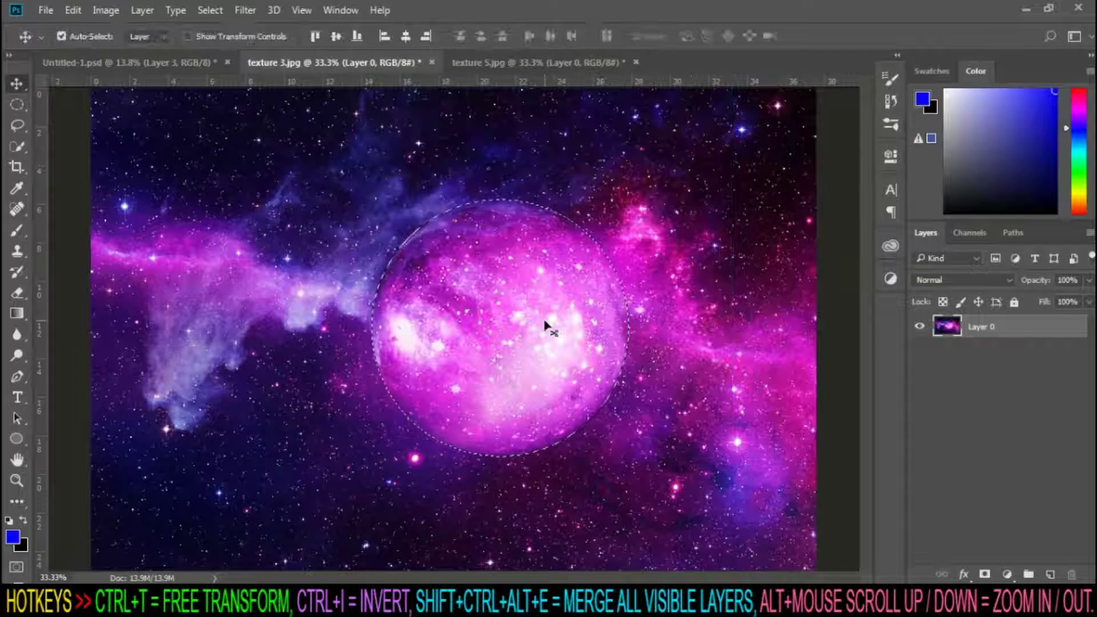
drag(552, 326, 404, 289)
click(411, 62)
click(431, 62)
click(558, 237)
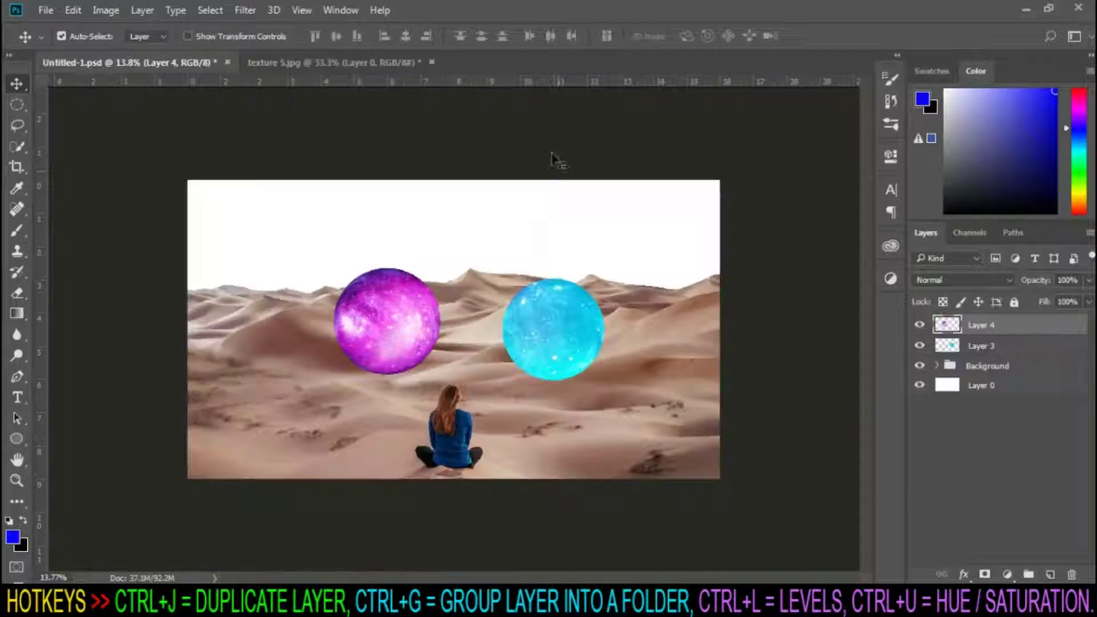
- Make a circular marquee selection around the bright lower-right area of the orange texture 5.jpg image
click(372, 63)
key(m)
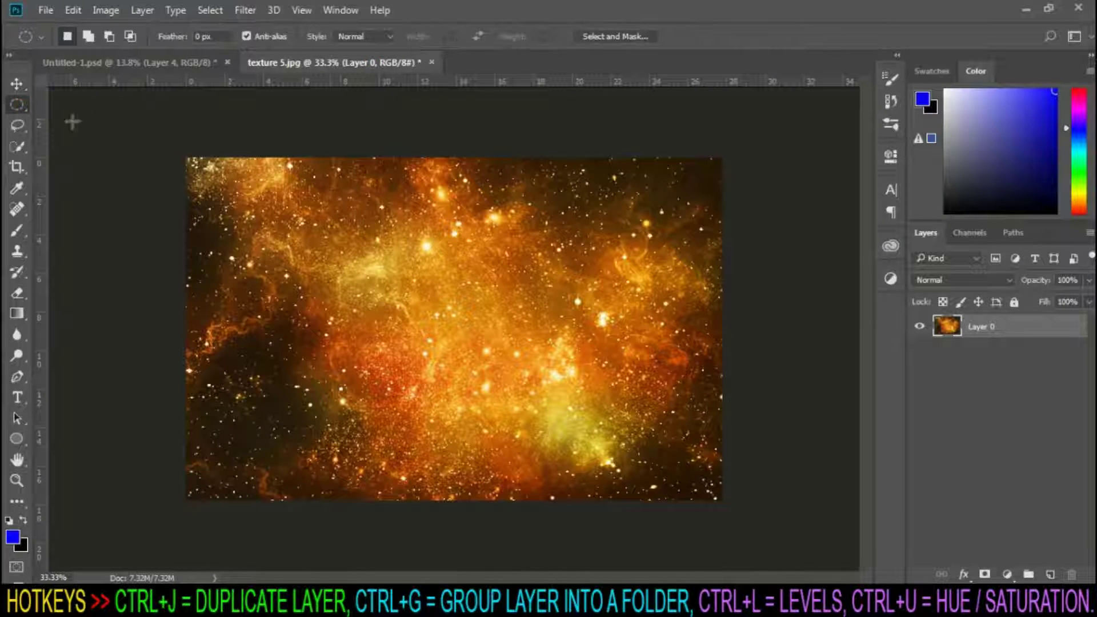
drag(497, 311, 653, 511)
- Apply the Spherize filter to the circle in texture 5.jpg and move it into Untitled-1.psd, over the dunes at lower right
click(245, 9)
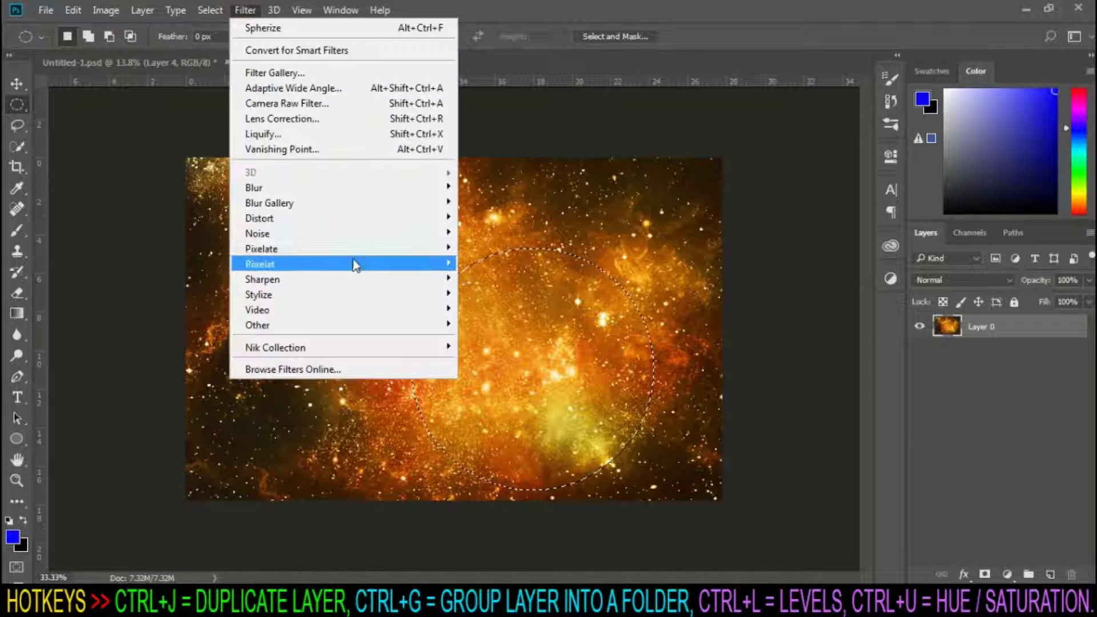
mouse_move(420, 219)
click(490, 294)
click(664, 127)
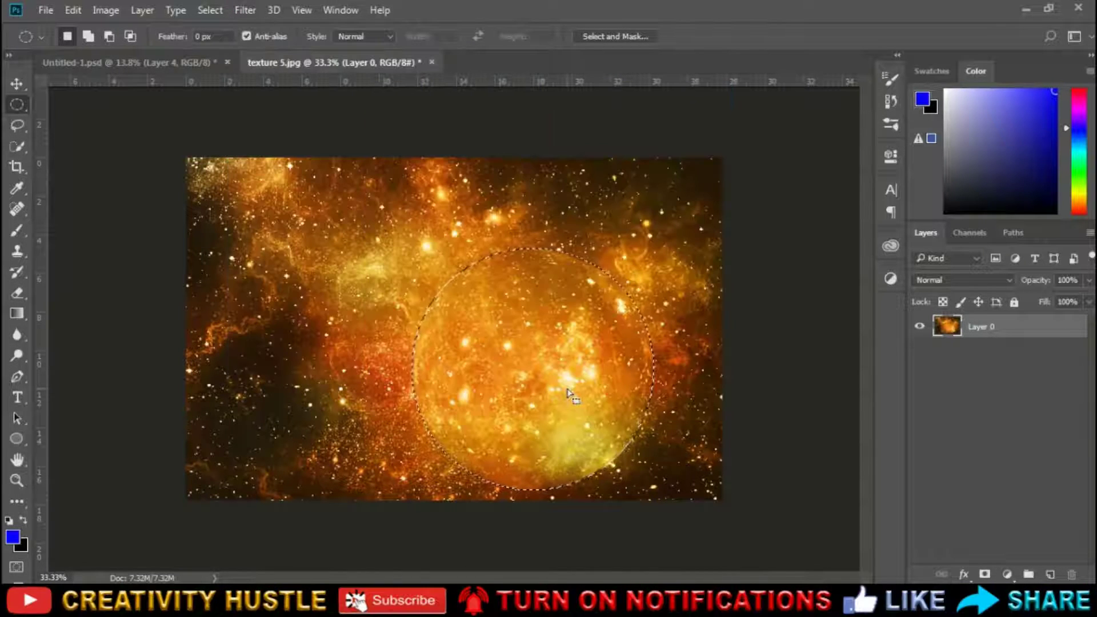
key(v)
drag(565, 350, 663, 403)
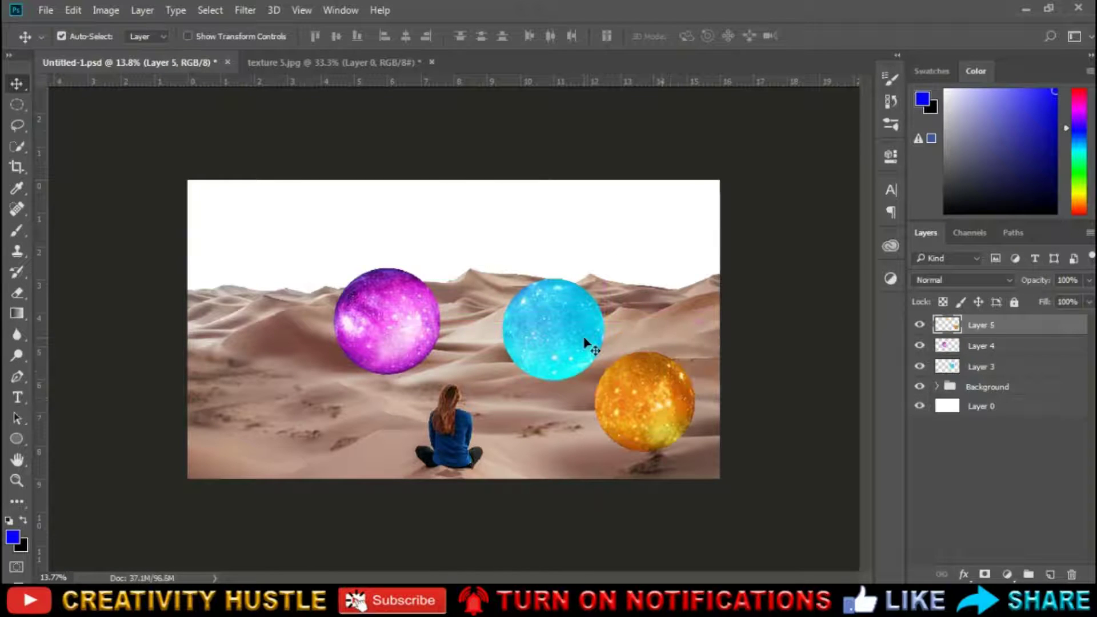
- Group the three sphere layers into a folder named Spheres
shift+click(992, 367)
key(ctrl+g)
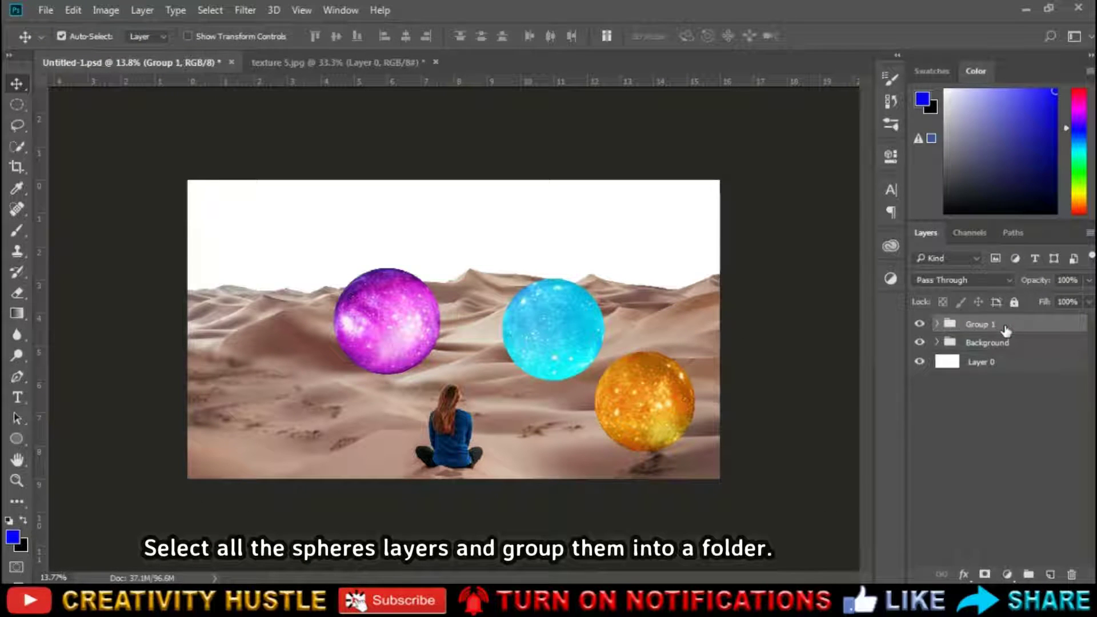
text(Spheres)
key(Return)
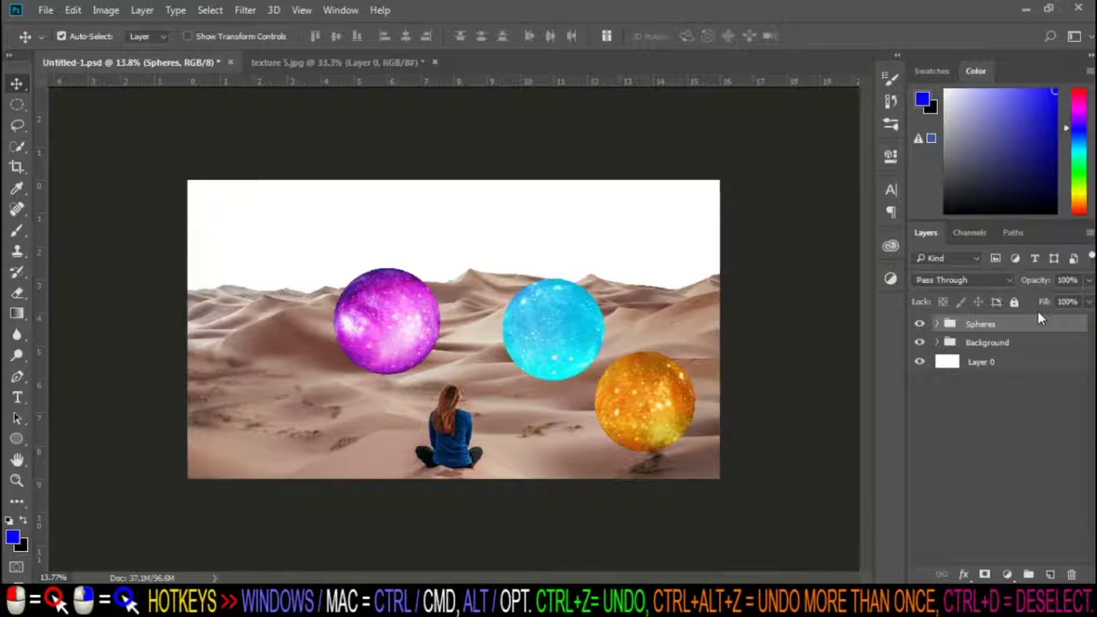
- Expand the Spheres folder and spread the spheres across the dunes, with the purple one near the canvas's left edge
click(936, 324)
click(957, 390)
drag(552, 324, 563, 312)
drag(416, 314, 278, 276)
drag(652, 404, 703, 396)
- Rotate the orange and blue spheres with Free Transform and place the blue one partly off the canvas's right edge
key(ctrl+t)
drag(747, 326, 719, 476)
drag(719, 420, 696, 385)
key(Return)
click(1058, 382)
key(ctrl+t)
drag(744, 331, 685, 481)
drag(705, 377, 735, 383)
key(Return)
- Move the orange sphere further right and up on the dunes and rotate it clockwise
scroll(620, 371, up, 5)
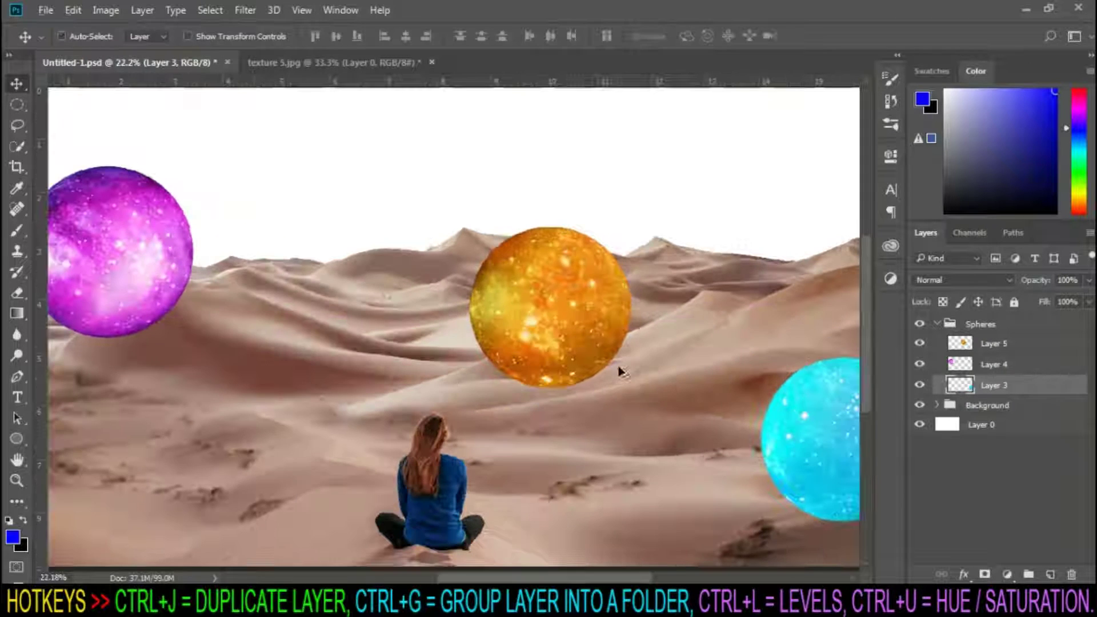
click(1005, 339)
drag(587, 326, 655, 300)
scroll(654, 301, down, 1)
key(ctrl+t)
drag(709, 232, 776, 409)
key(Return)
- Scale down the purple sphere slightly, shift it right so it sits fully inside the canvas, and rotate it
click(999, 369)
key(ctrl+t)
drag(233, 184, 208, 211)
drag(150, 273, 181, 268)
drag(246, 212, 195, 186)
key(Return)
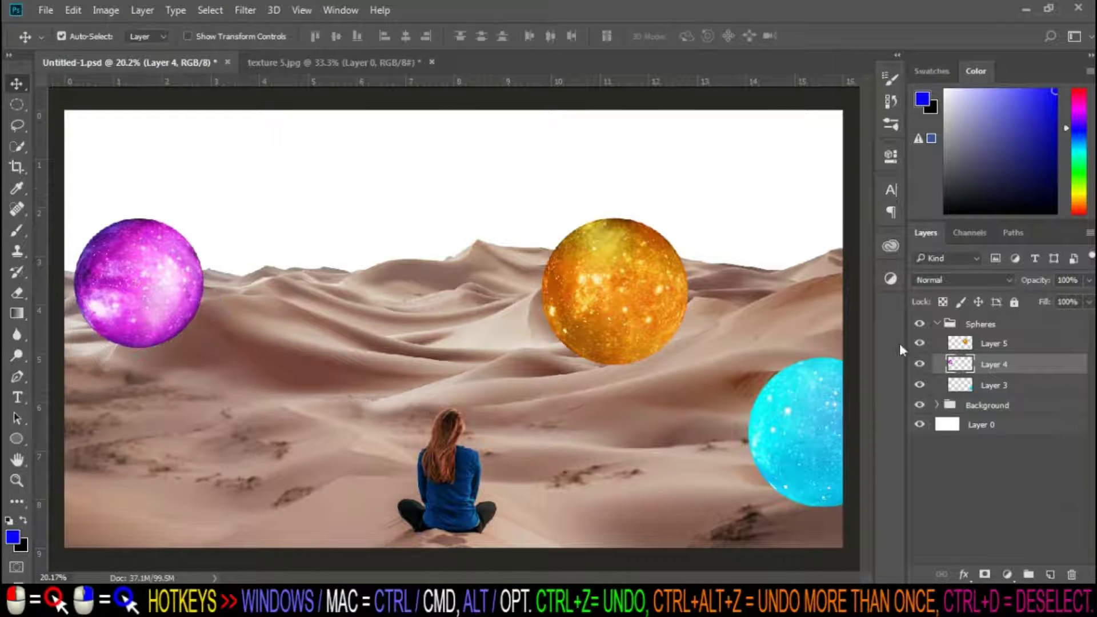
- Add a layer mask to the blue sphere's layer and get the Brush tool ready with black as foreground color
click(994, 385)
click(985, 574)
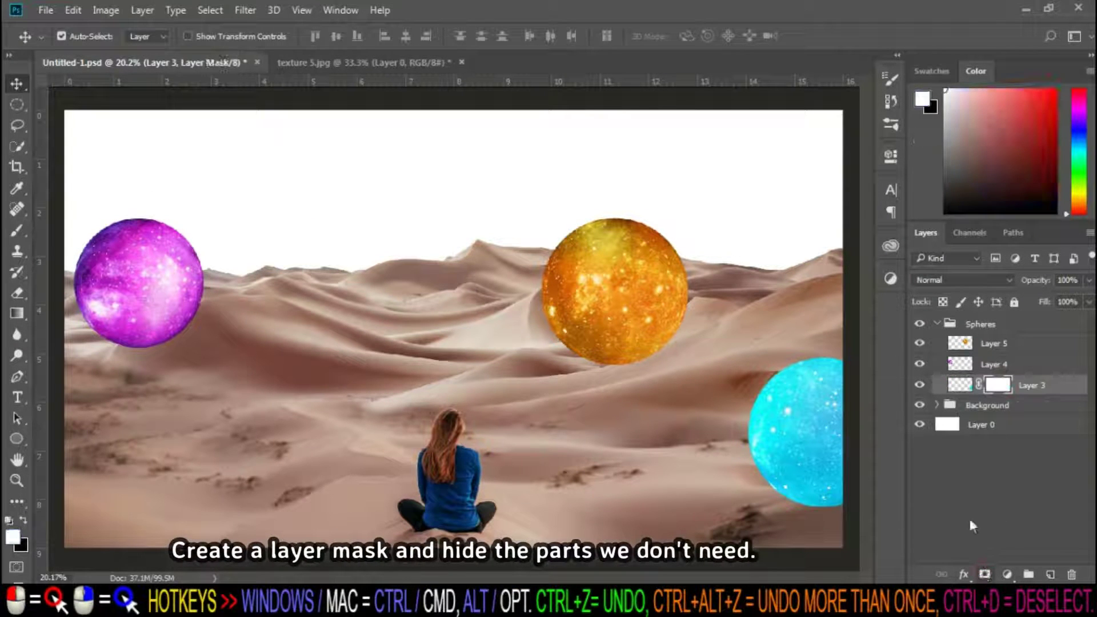
click(993, 386)
click(21, 230)
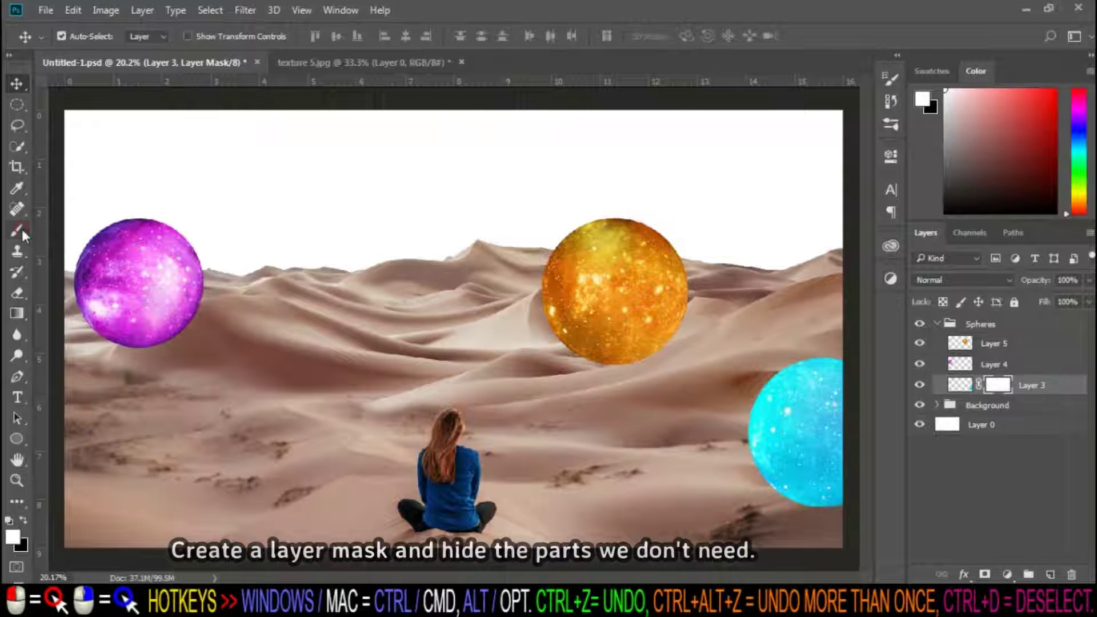
click(52, 229)
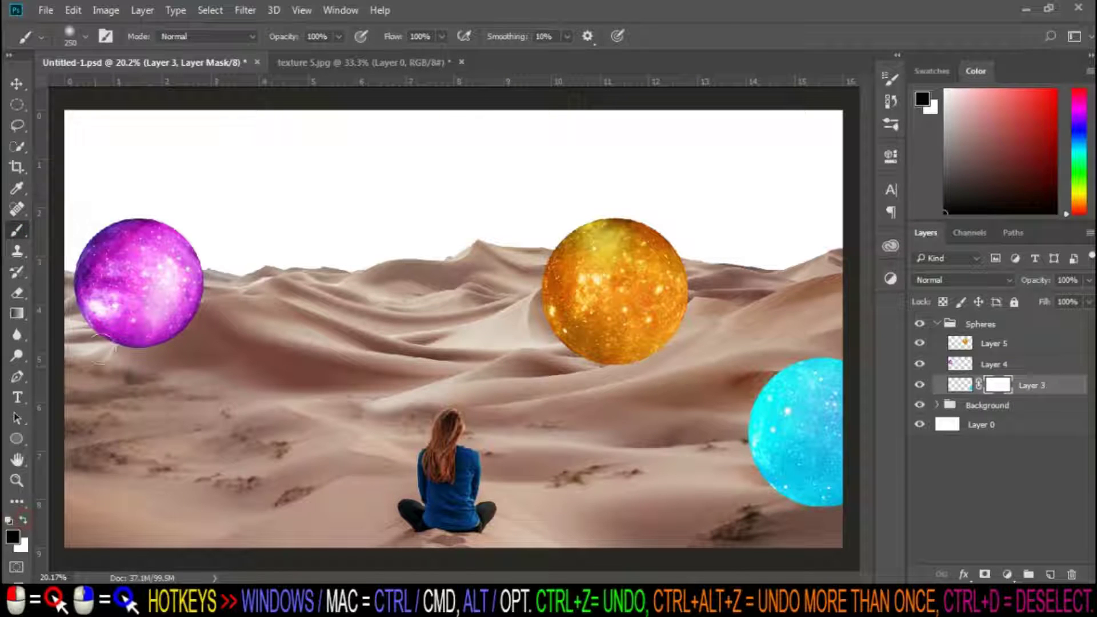
- Set up a hard-edged brush with 100% opacity and 100% flow
click(339, 38)
click(340, 38)
click(441, 37)
click(441, 37)
right_click(680, 408)
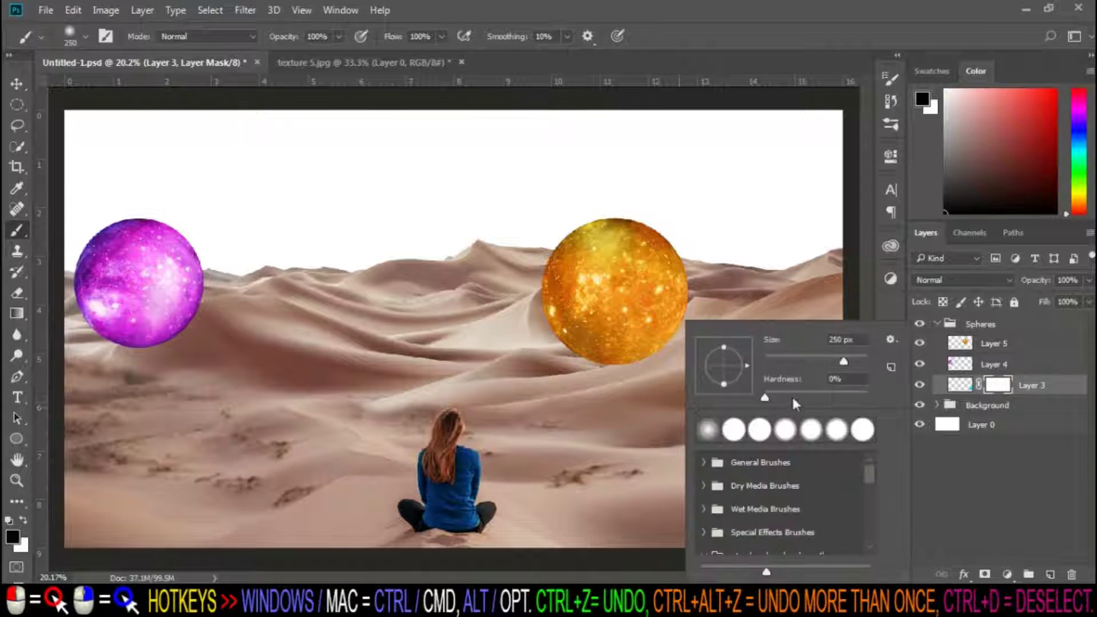
click(828, 282)
- Mask out the bottom of the blue sphere where it meets the sand, reducing the brush size for the edge
mouse_move(838, 507)
mouse_down()
mouse_move(790, 507)
mouse_move(840, 498)
mouse_up()
scroll(845, 507, up, 7)
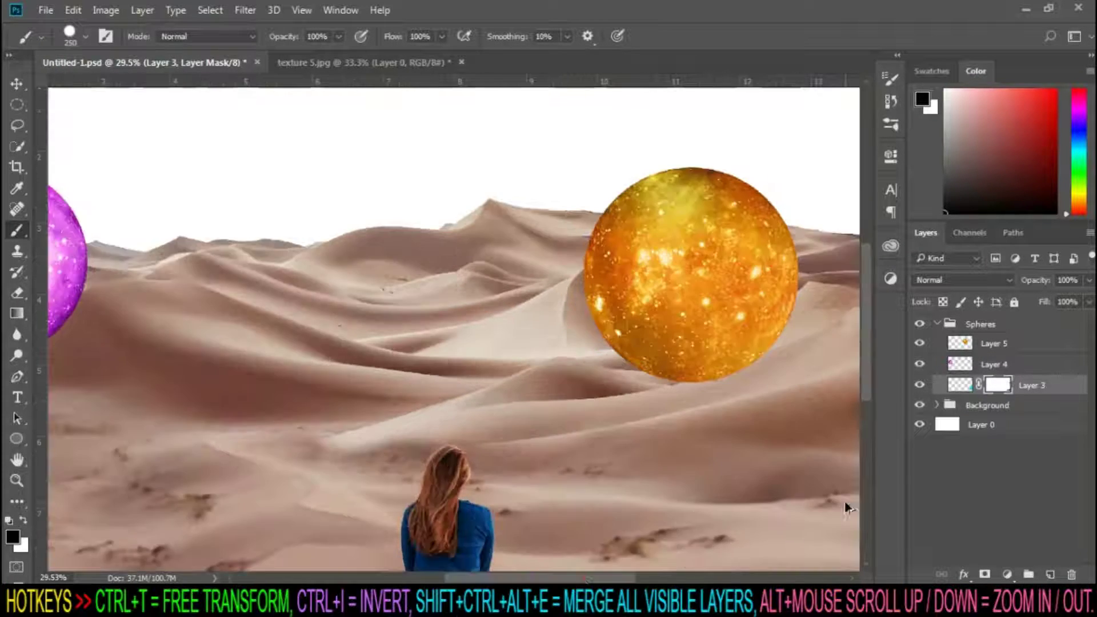
scroll(645, 449, up, 3)
key(bracketleft)
key(bracketleft)
key(bracketleft)
key(bracketleft)
key(bracketleft)
key(bracketleft)
key(bracketleft)
mouse_move(495, 334)
mouse_down()
mouse_move(566, 333)
mouse_move(508, 335)
mouse_up()
key(x)
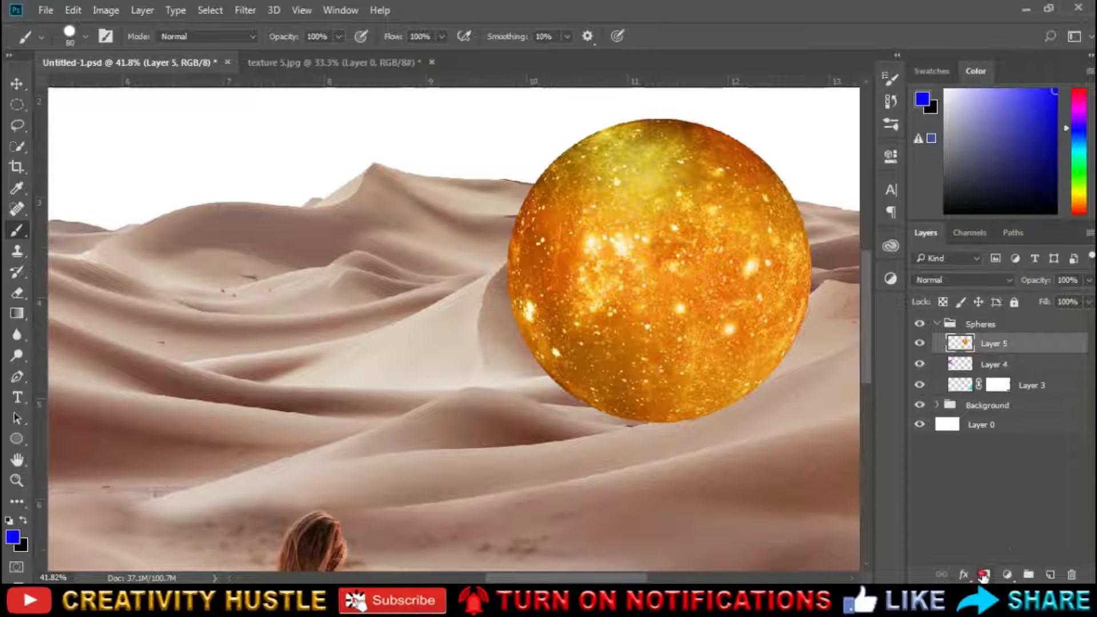
- Add a layer mask to the orange sphere's layer and hide its lower part behind the dune ridge, restoring over-erased areas
click(983, 574)
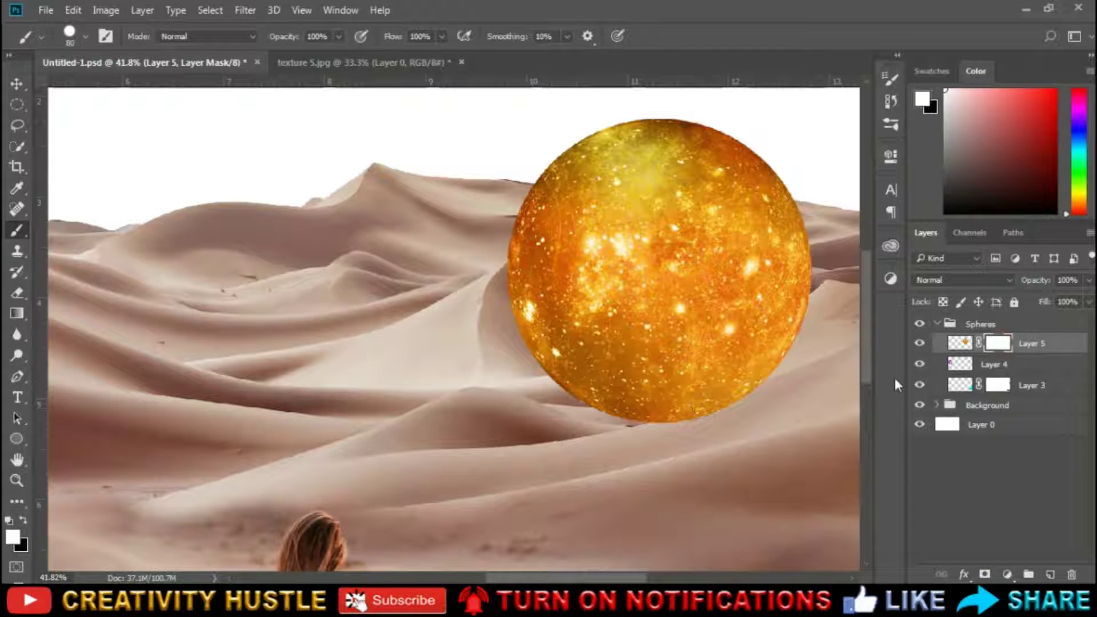
key(x)
drag(704, 407, 818, 339)
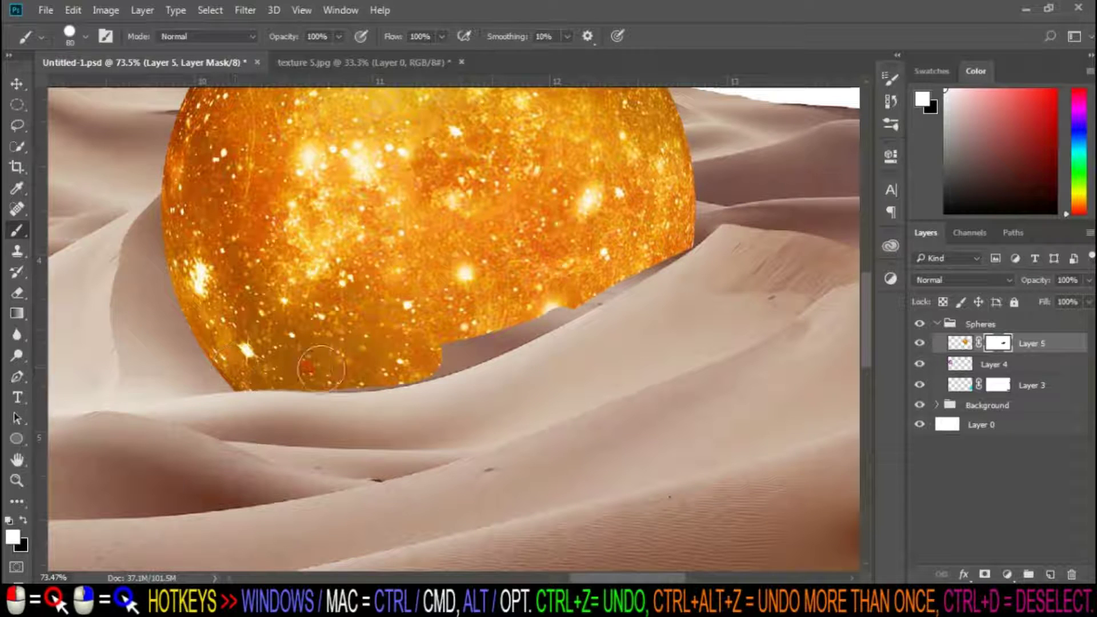
mouse_move(321, 369)
mouse_down()
mouse_move(441, 351)
mouse_move(685, 222)
mouse_up()
key(x)
drag(606, 298, 567, 347)
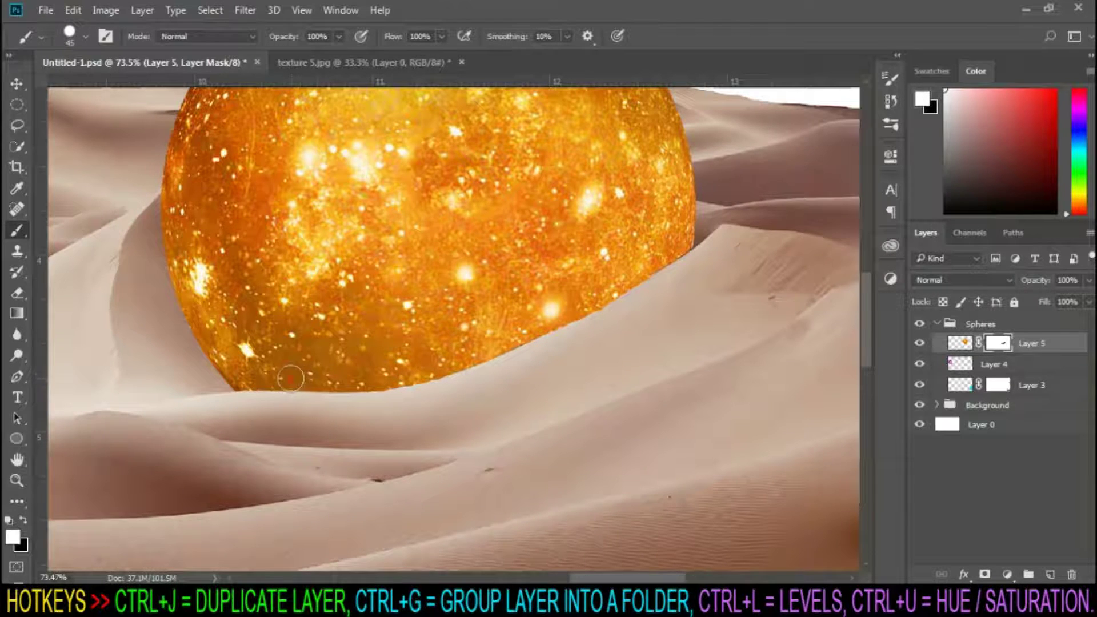
- Touch up the orange sphere's mask along the dune ridge and undo the last brush stroke
scroll(698, 112, up, 3)
key(x)
key(x)
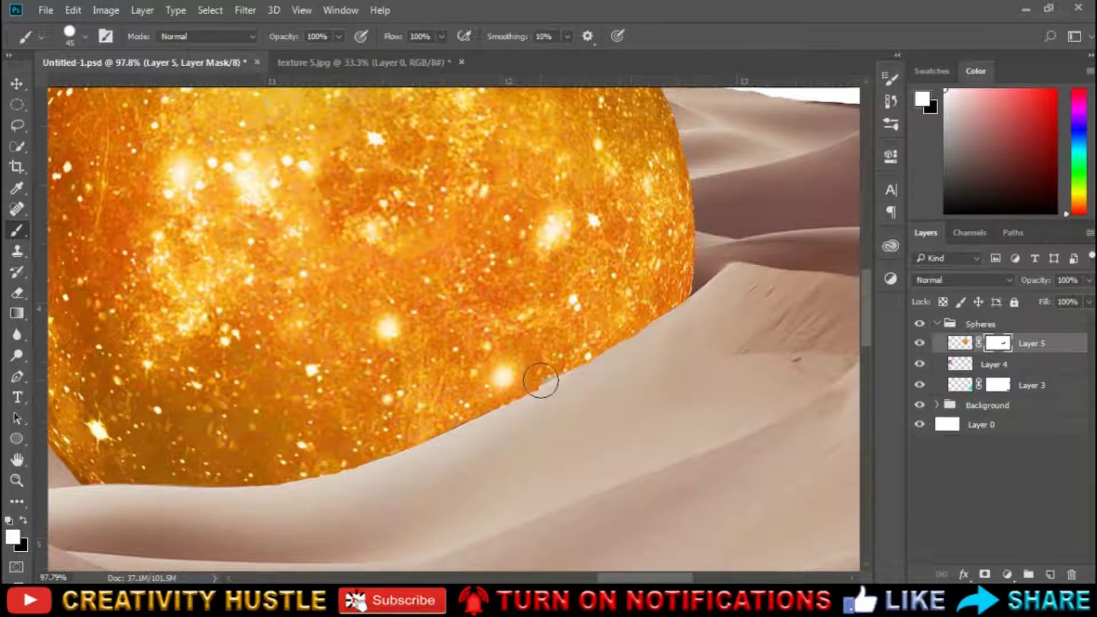
key(x)
drag(485, 394, 459, 401)
key(x)
key(ctrl+z)
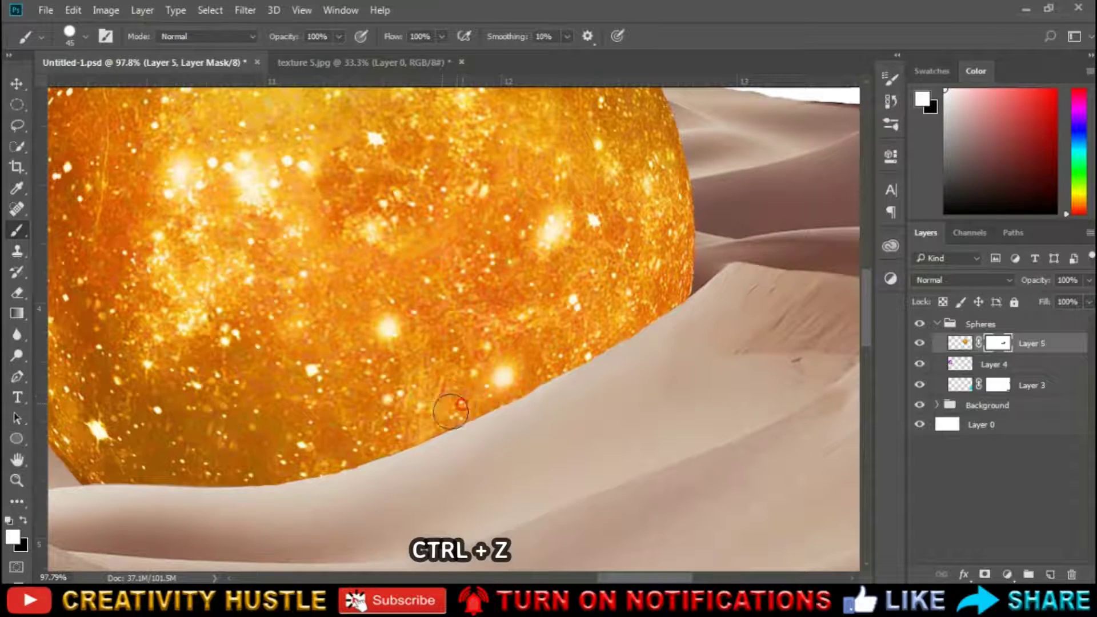
- Refine the orange sphere's mask along its bottom edge so it follows the curve of the sand
scroll(448, 403, up, 3)
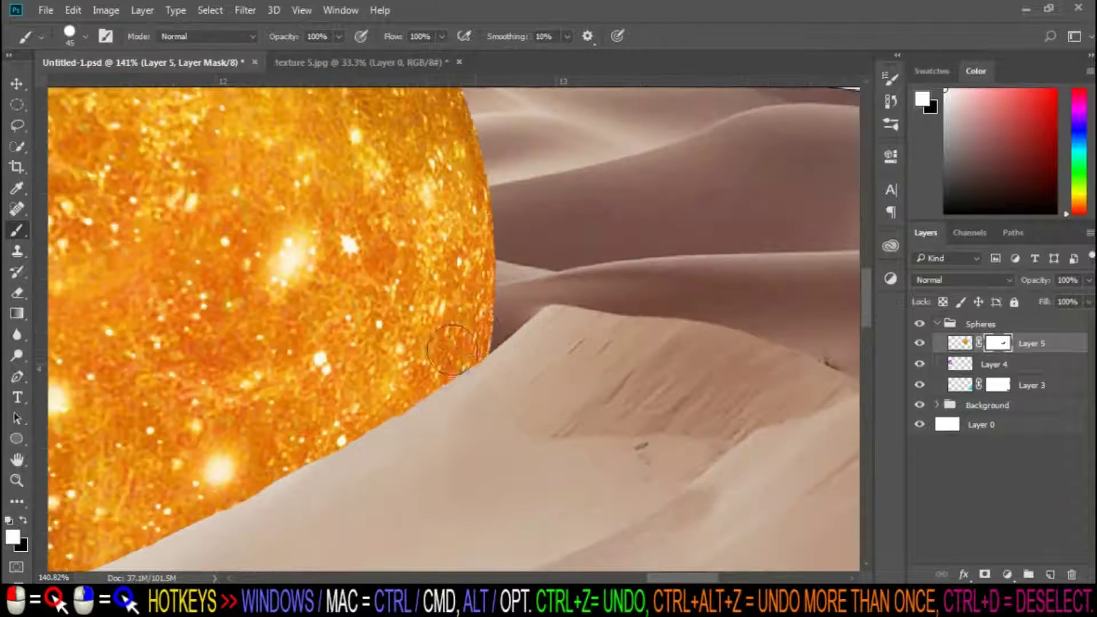
scroll(63, 552, down, 8)
drag(62, 552, 620, 372)
scroll(619, 372, up, 6)
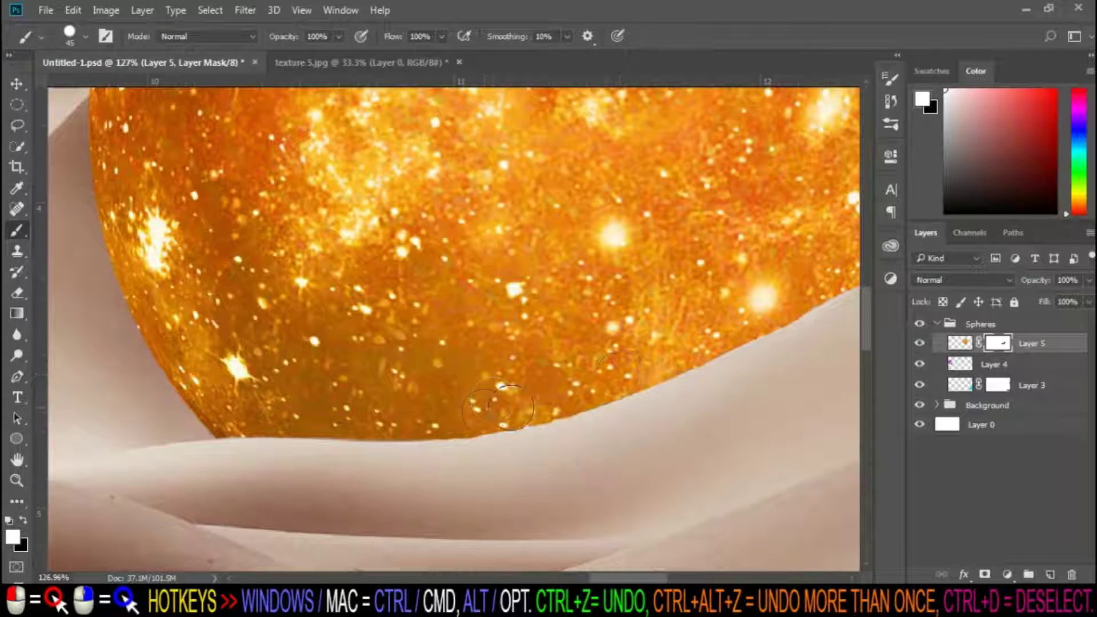
scroll(479, 408, down, 3)
scroll(308, 411, up, 3)
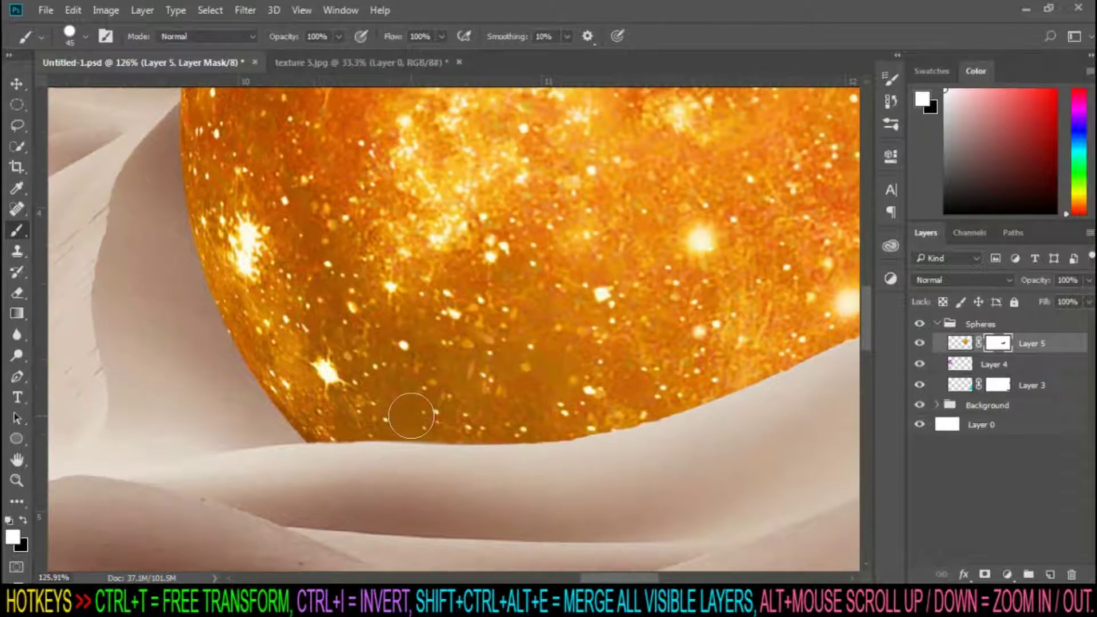
- Add a layer mask to the purple sphere's layer and paint out its lower right part over the dune
scroll(316, 422, down, 10)
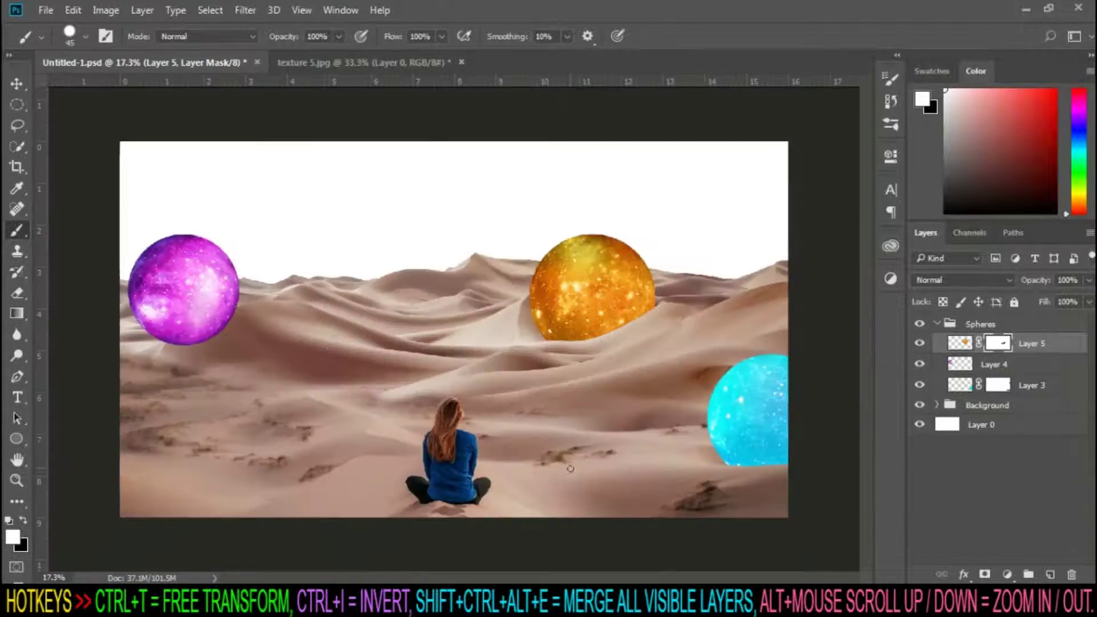
scroll(570, 469, up, 4)
click(1030, 366)
click(985, 573)
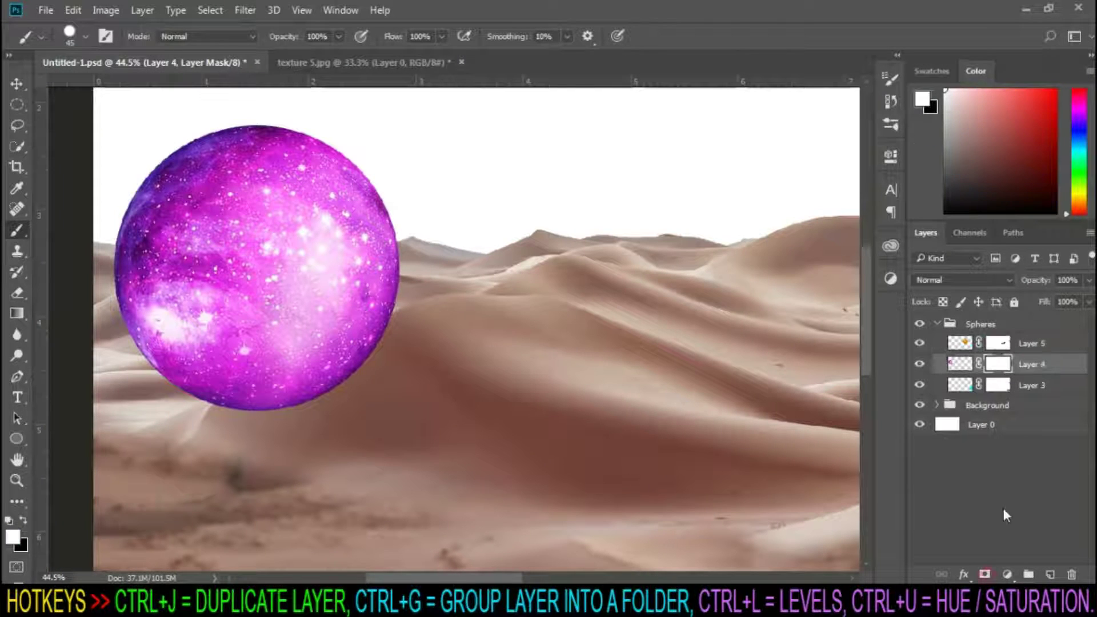
scroll(320, 244, up, 1)
key(x)
mouse_move(415, 346)
mouse_down()
mouse_move(240, 448)
mouse_move(280, 459)
mouse_move(358, 435)
mouse_move(277, 456)
mouse_up()
- Restore the over-erased part of the purple sphere and mask its edge again to follow the dune ridge
scroll(134, 423, up, 4)
key(x)
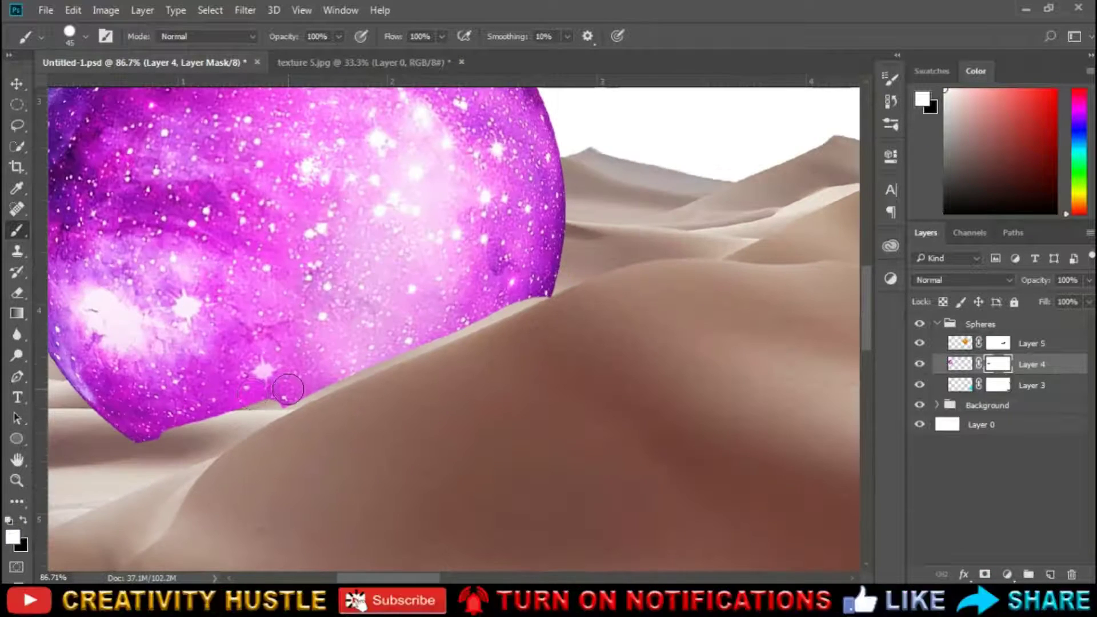
mouse_move(286, 392)
mouse_down()
mouse_move(141, 439)
mouse_move(190, 449)
mouse_move(407, 331)
mouse_up()
key(x)
mouse_move(402, 393)
mouse_down()
mouse_move(329, 412)
mouse_move(470, 319)
mouse_move(533, 292)
mouse_up()
key(x)
- Clean up the purple sphere's mask along the dune slope with a 35 px brush
scroll(495, 368, up, 2)
key(x)
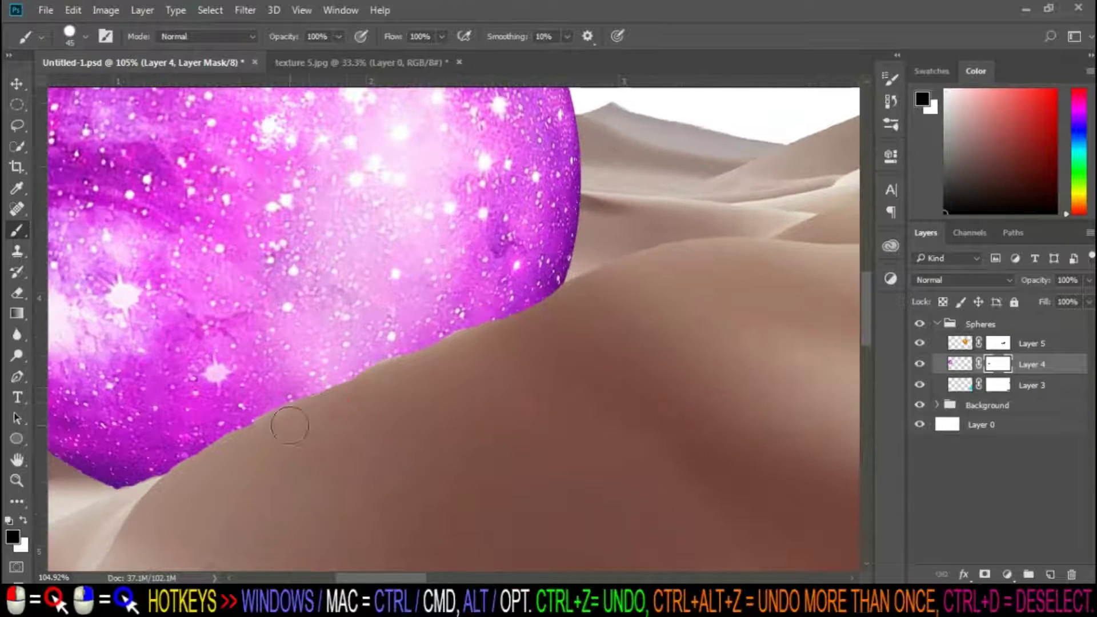
drag(289, 423, 336, 398)
key(x)
key(x)
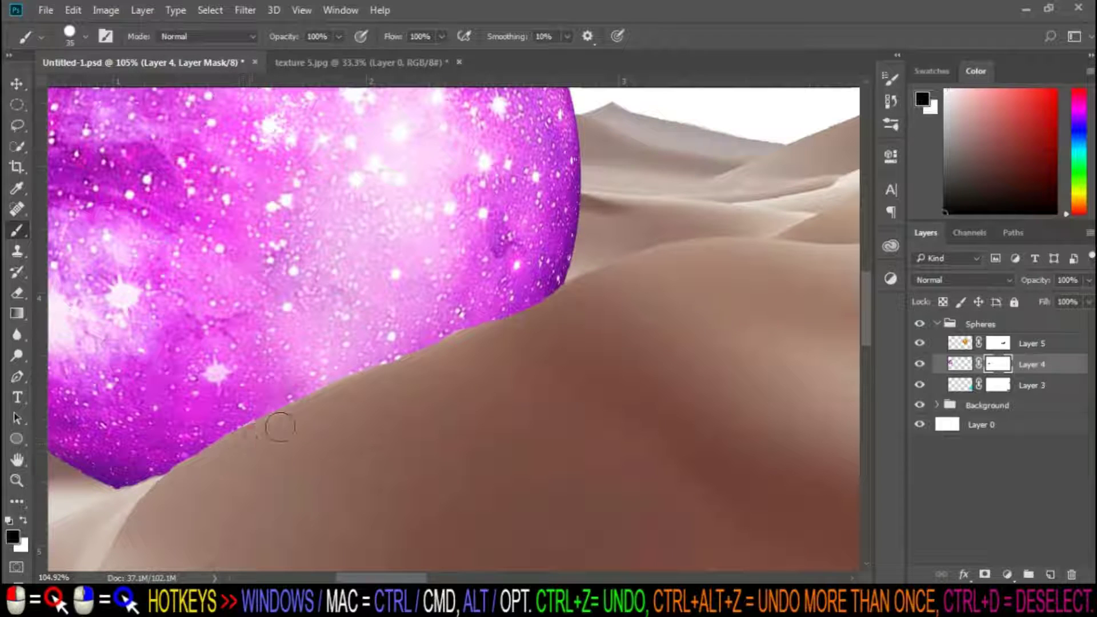
key(x)
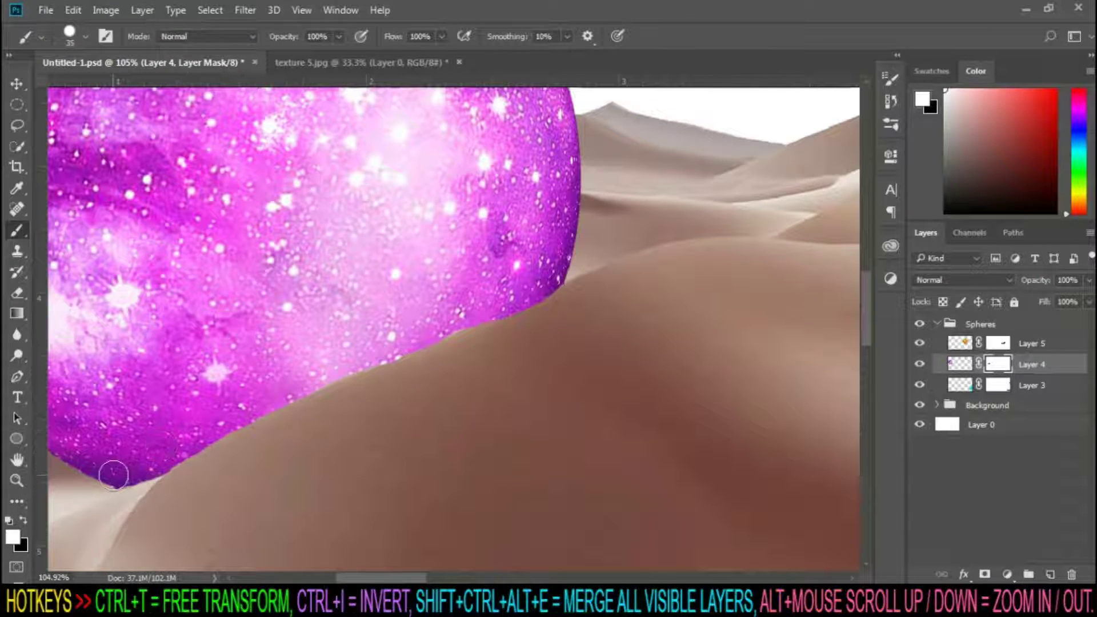
- Smooth the last uneven spots in the purple sphere's mask near the upper end of the dune ridge
scroll(401, 378, down, 5)
scroll(444, 374, up, 6)
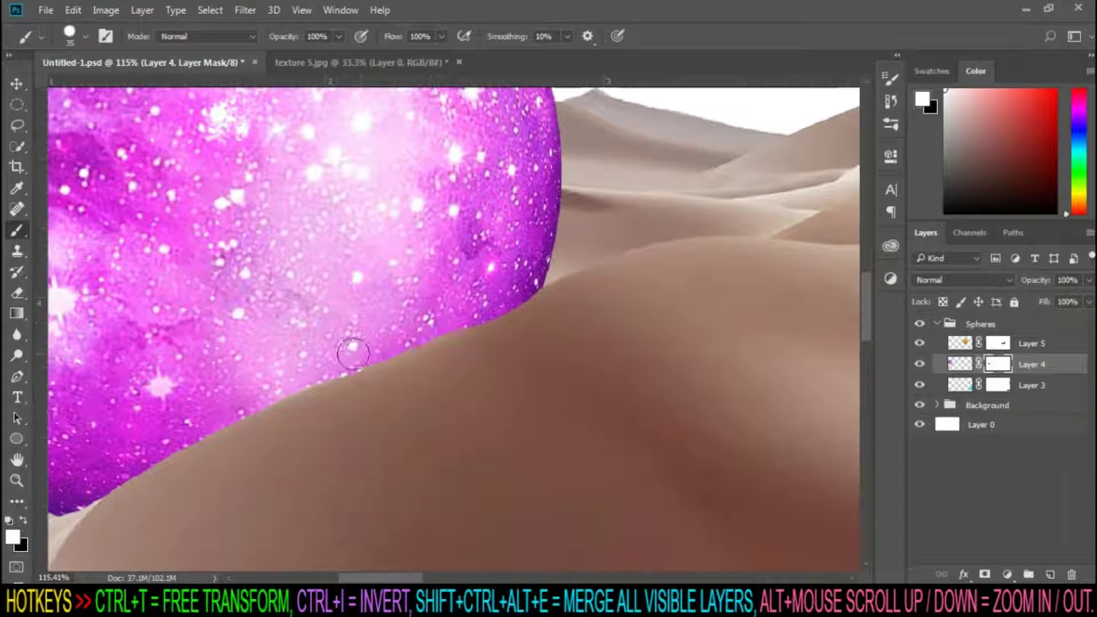
key(x)
key(x)
mouse_move(485, 335)
mouse_down()
mouse_move(533, 307)
mouse_move(531, 272)
mouse_move(502, 287)
mouse_move(497, 321)
mouse_up()
key(x)
key(x)
scroll(423, 316, down, 8)
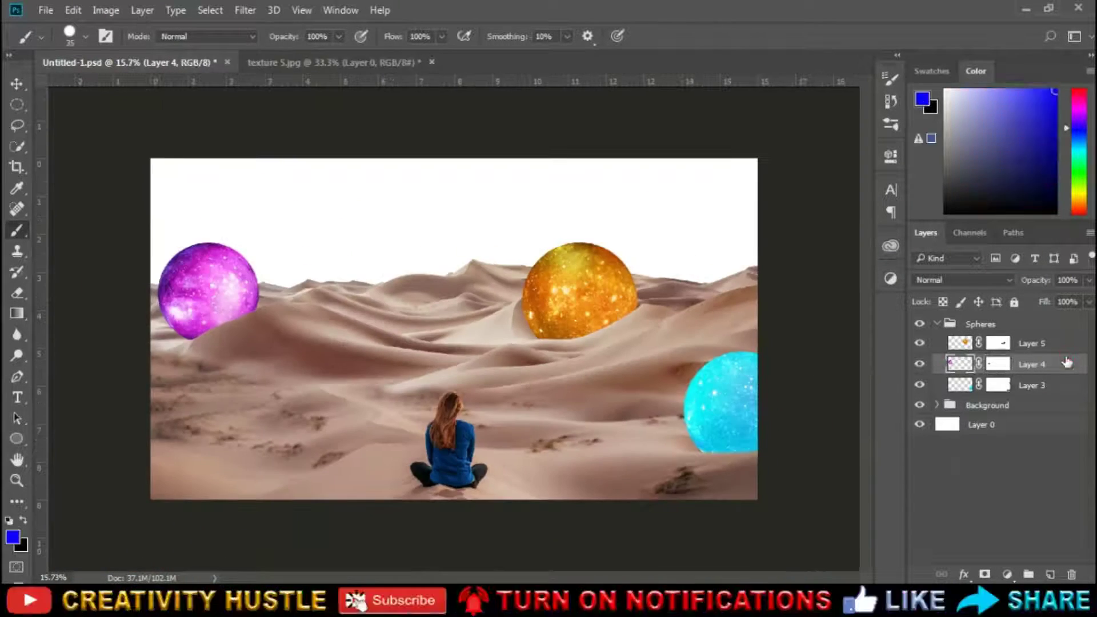
- Repaint the purple sphere's layer mask along the lower part of the dune ridge, hiding overlap and restoring over-erased edges
key(ctrl+t)
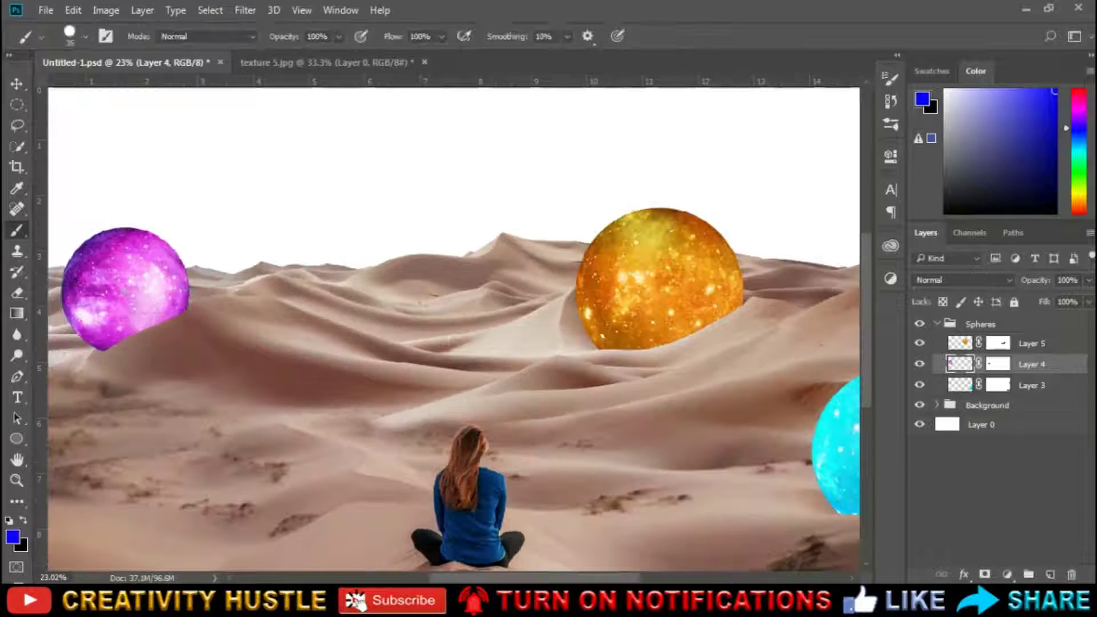
scroll(126, 289, up, 9)
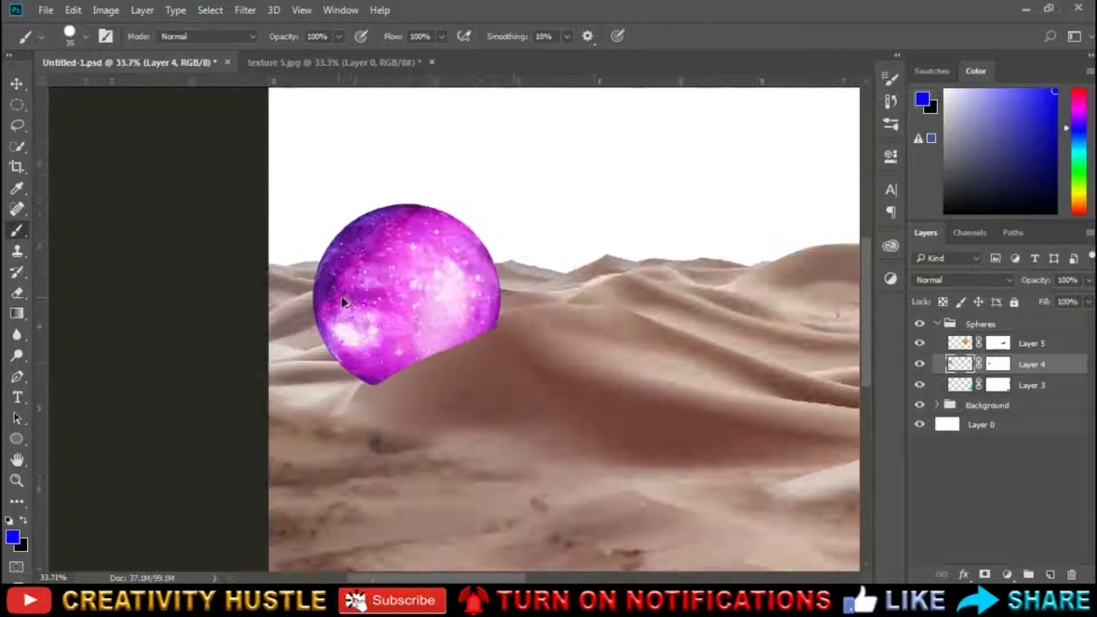
click(998, 364)
key(x)
mouse_move(436, 354)
mouse_down()
mouse_move(297, 424)
mouse_move(248, 435)
mouse_up()
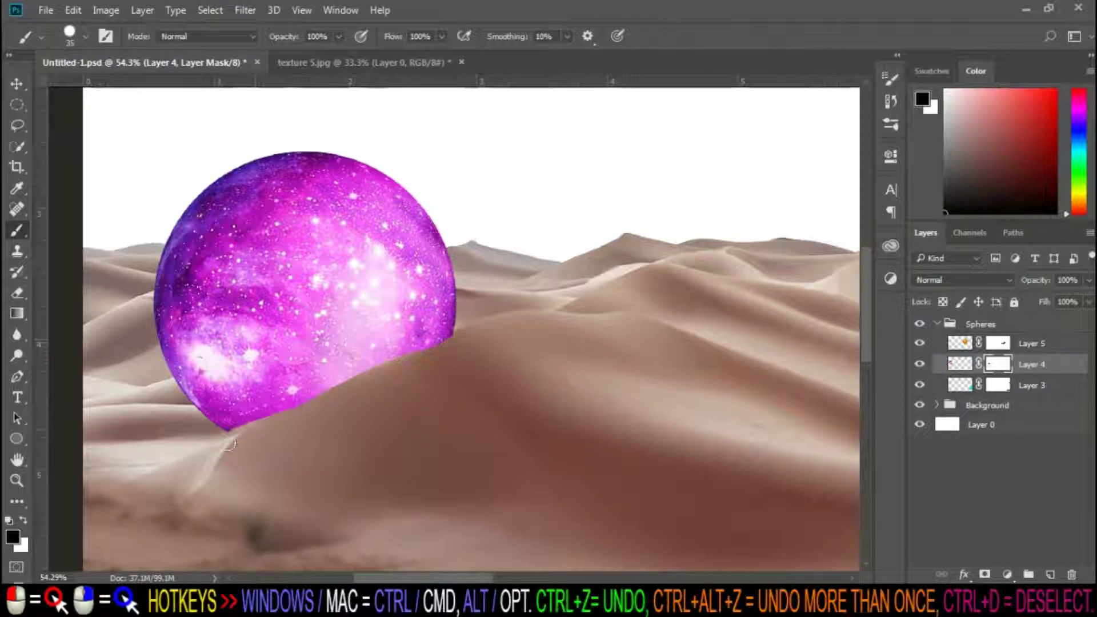
drag(356, 379, 246, 419)
scroll(225, 456, up, 5)
key(x)
drag(316, 377, 221, 422)
scroll(222, 422, up, 2)
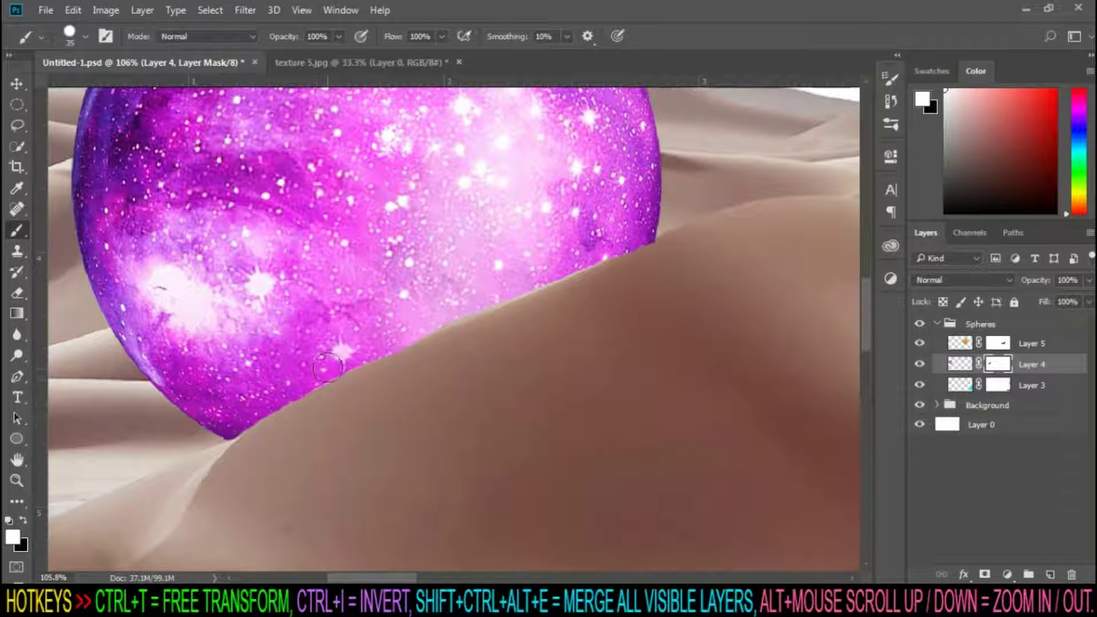
- Refine the purple sphere's mask from the middle of the dune slope up to the sphere's right edge
drag(594, 249, 438, 307)
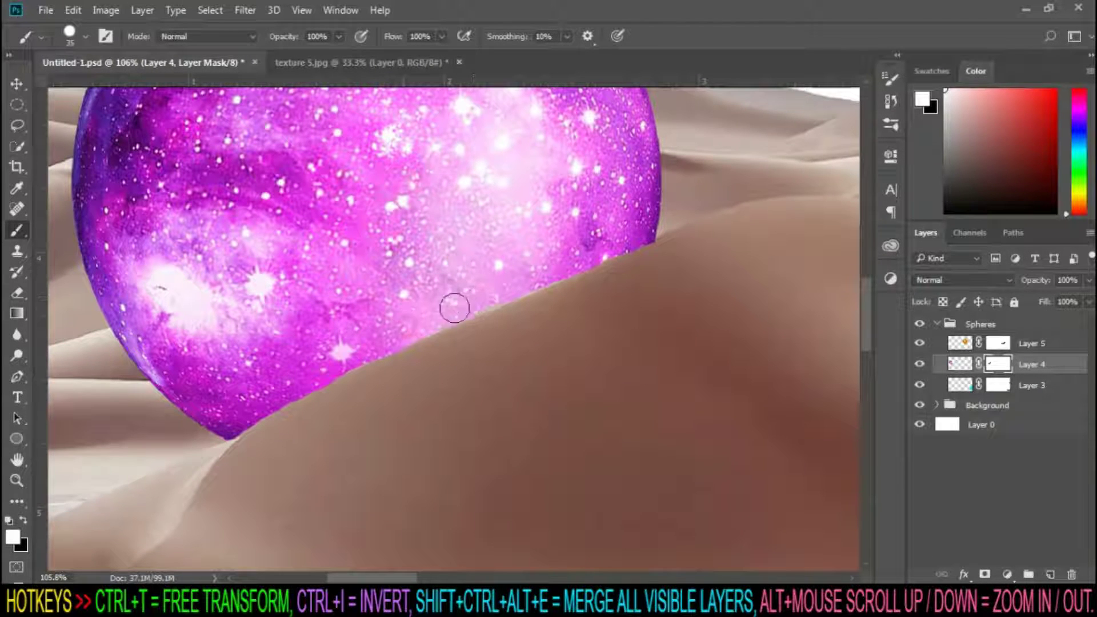
key(x)
drag(659, 252, 579, 284)
key(x)
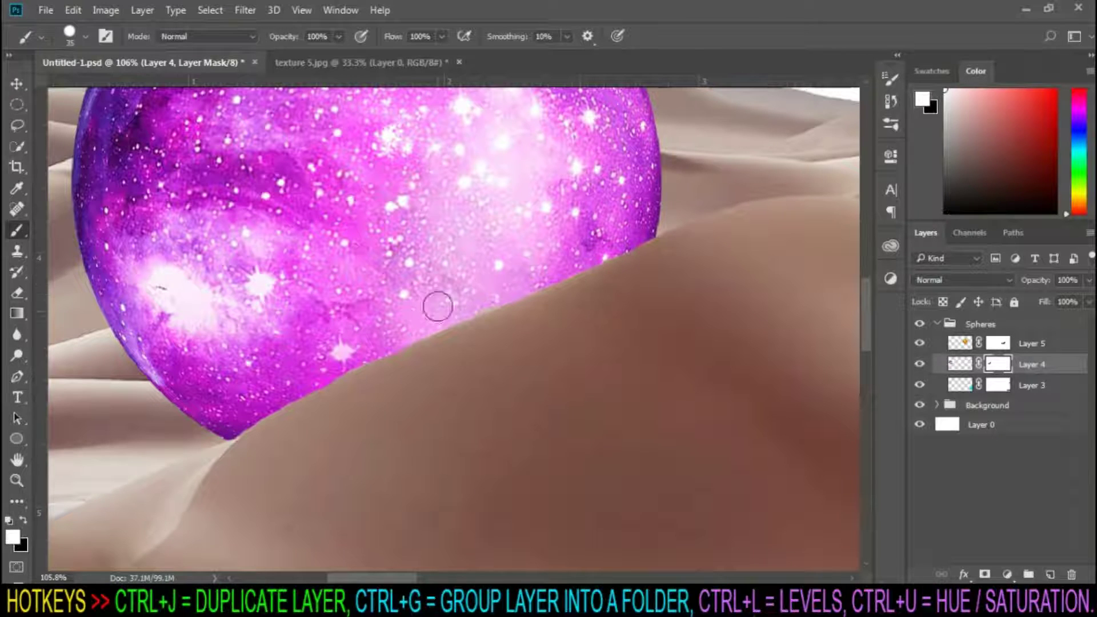
scroll(312, 370, down, 1)
scroll(571, 263, up, 2)
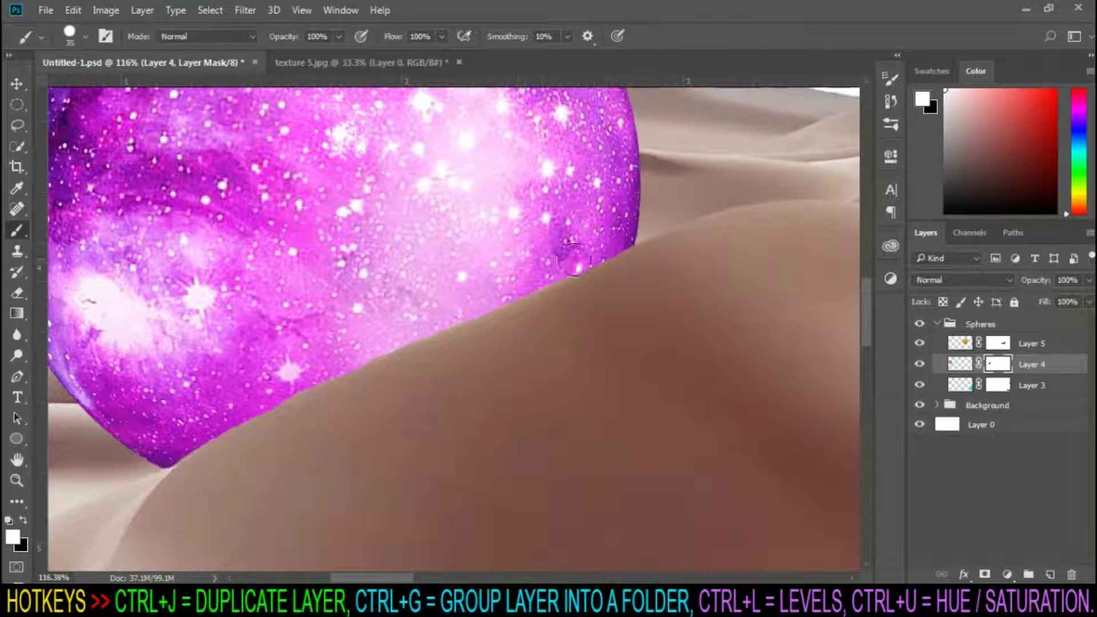
key(x)
scroll(673, 261, down, 1)
scroll(332, 383, up, 2)
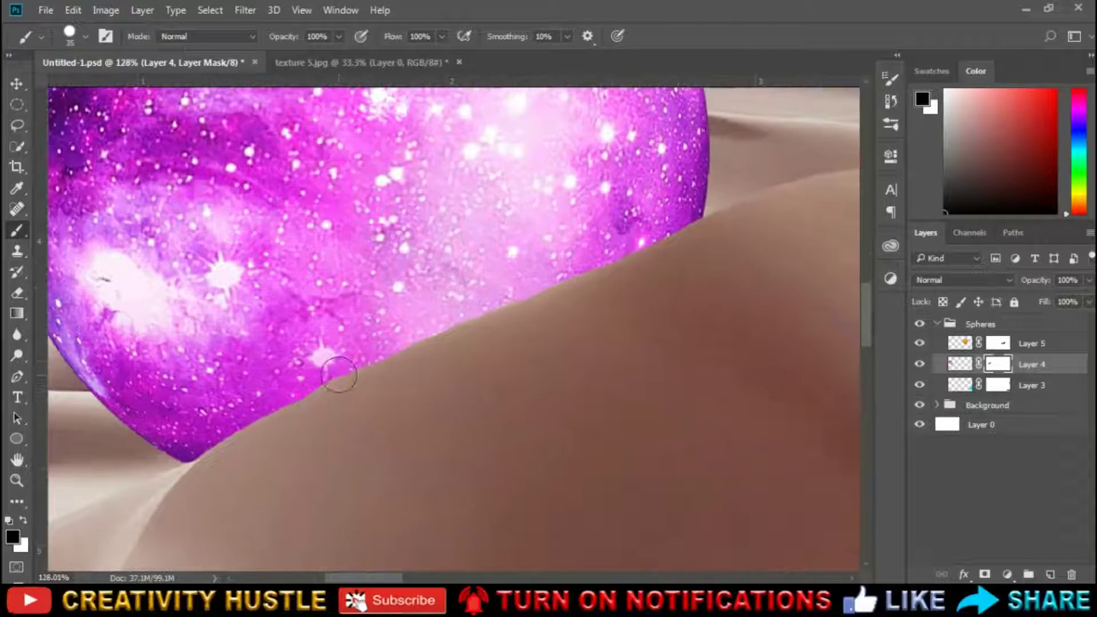
key(x)
scroll(270, 388, down, 4)
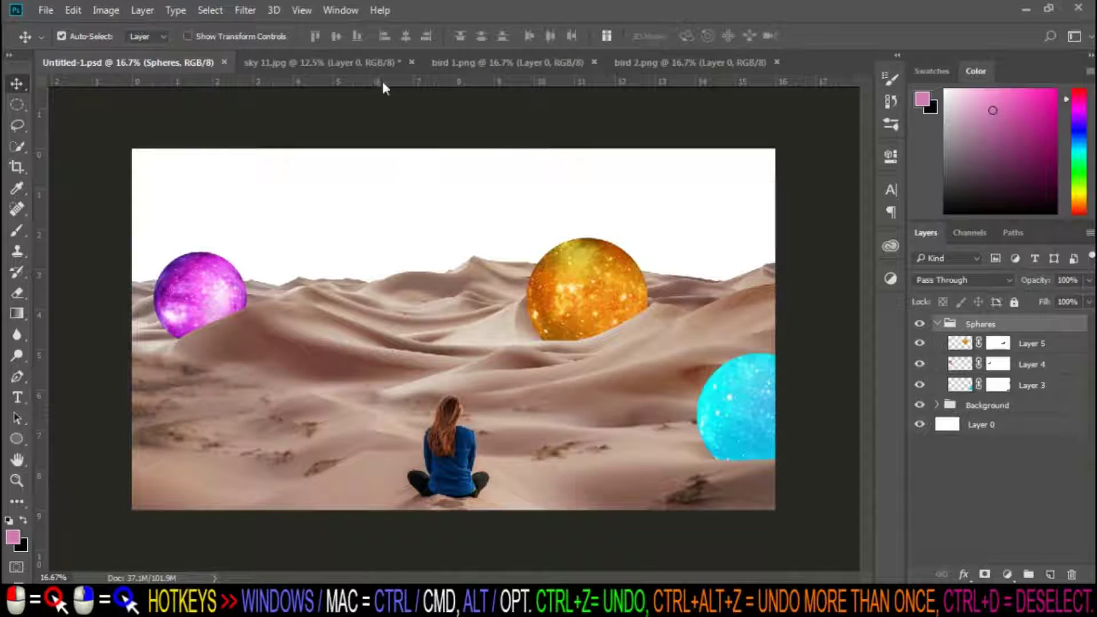
- Bring the sunset sky from sky 11.jpg into the composite beneath the Background group and delete Layer 0
click(375, 63)
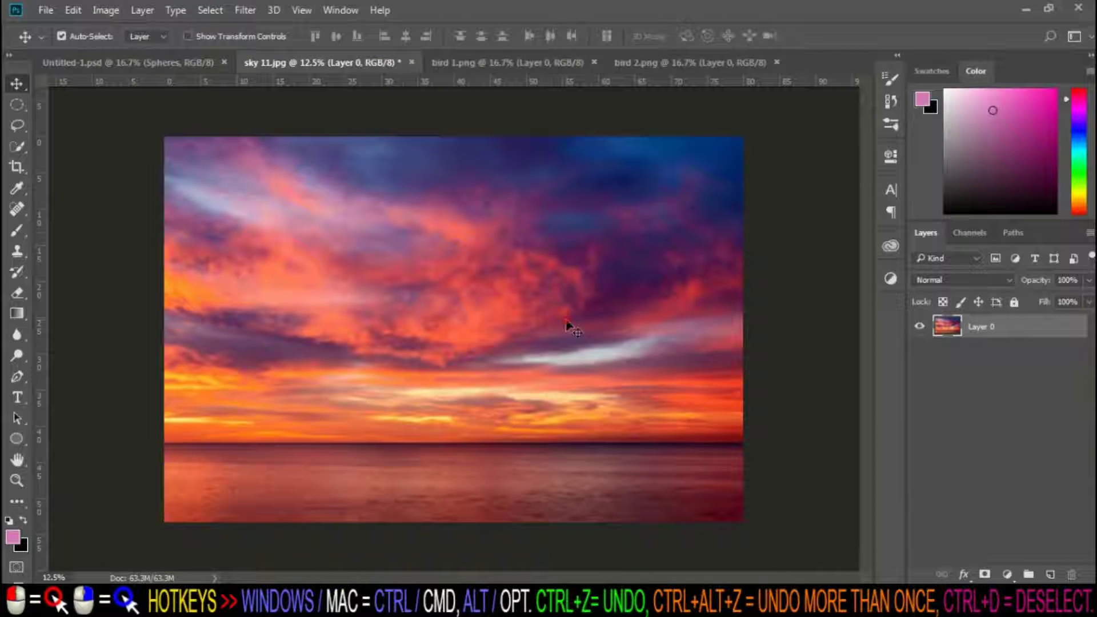
drag(567, 325, 412, 223)
drag(1053, 347, 1055, 443)
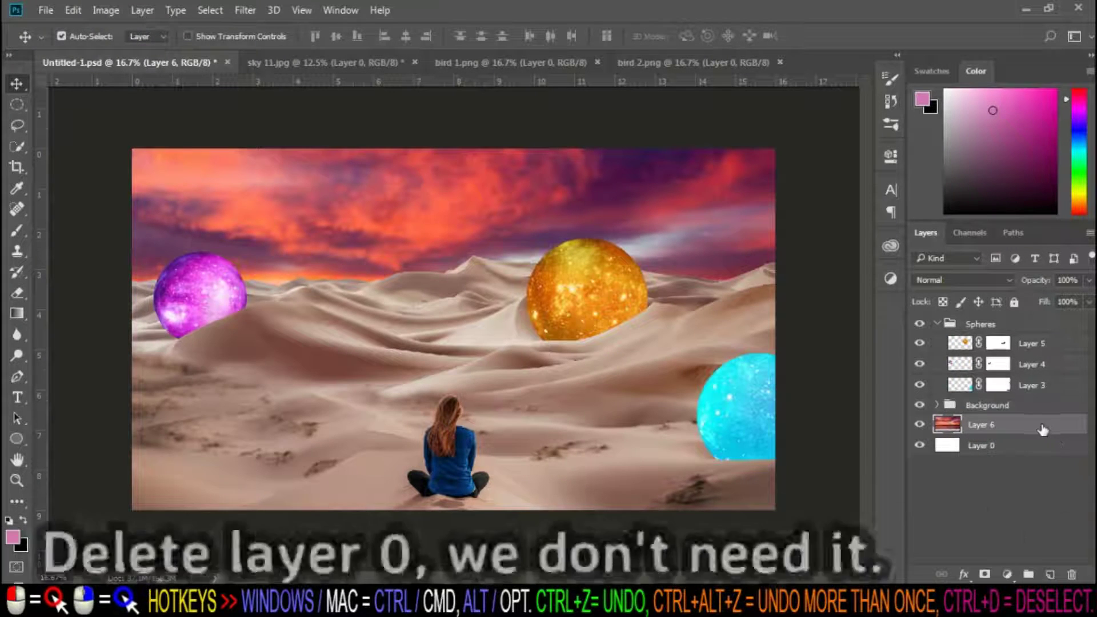
click(993, 446)
key(Delete)
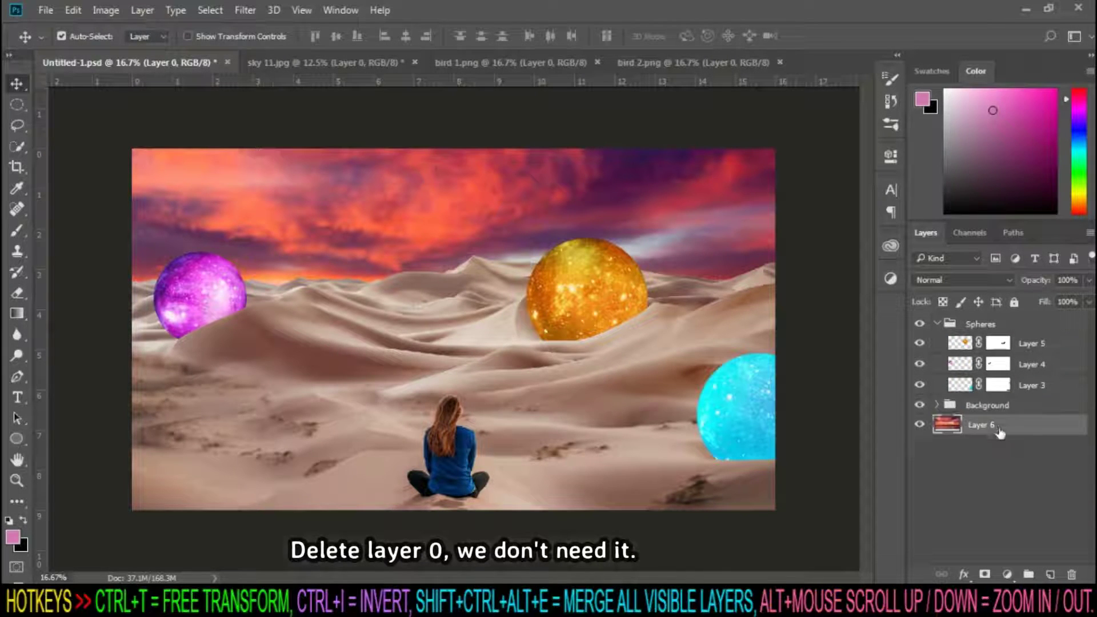
- Scale the sky layer to about 84% to fit the canvas width, compress its height and position it above the dunes
key(ctrl+t)
scroll(796, 355, down, 3)
drag(235, 142, 270, 193)
drag(629, 175, 620, 184)
scroll(577, 165, up, 5)
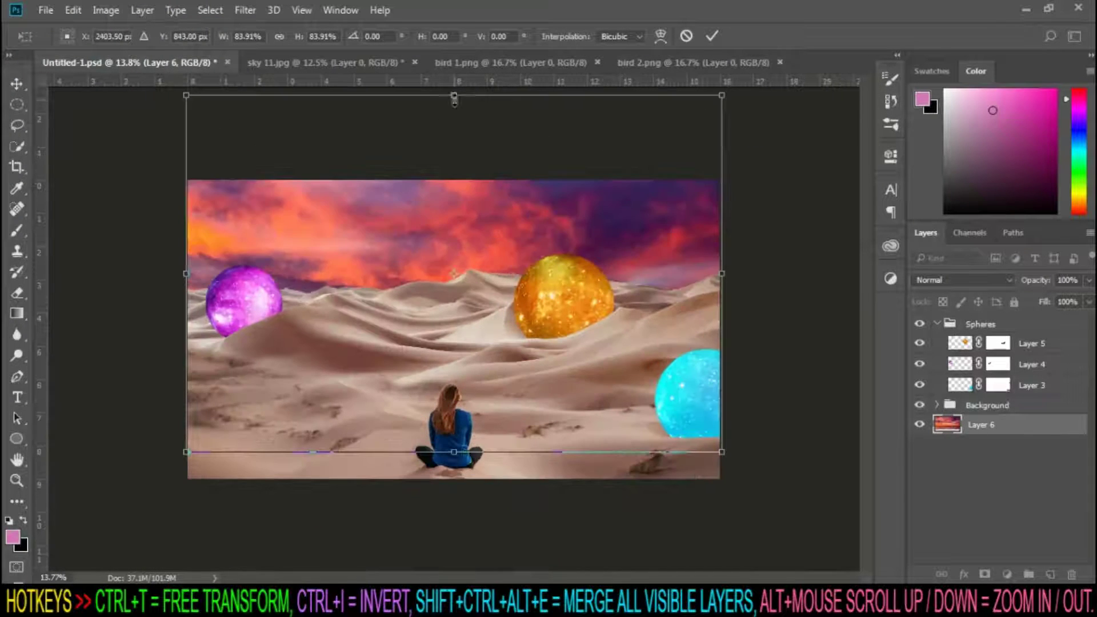
drag(454, 97, 455, 137)
drag(492, 197, 460, 143)
scroll(497, 111, down, 3)
key(Return)
scroll(561, 258, up, 5)
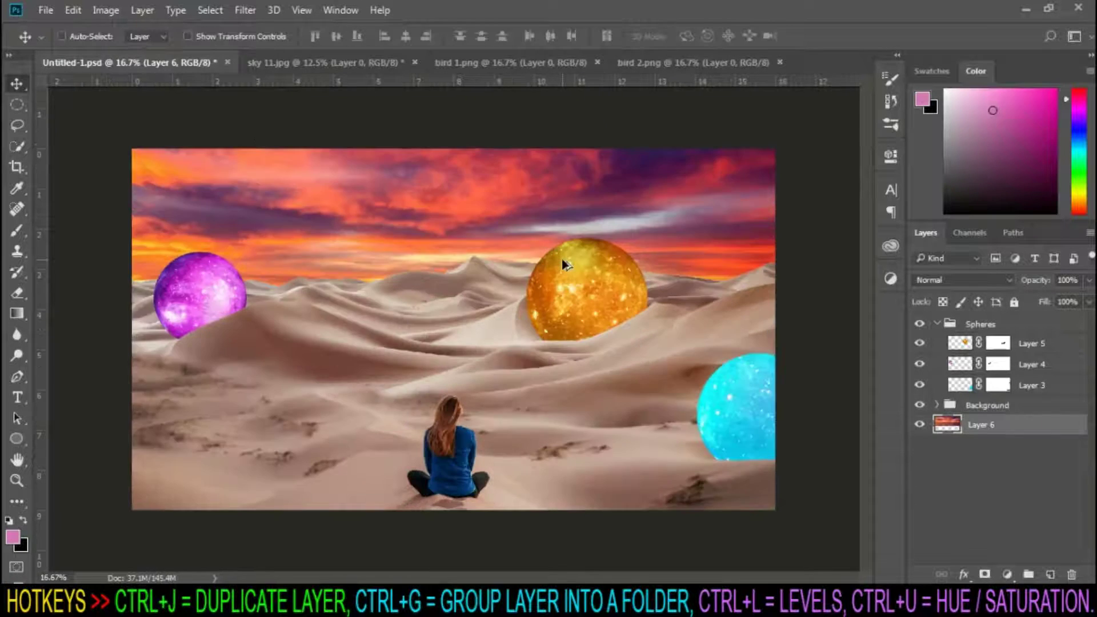
scroll(783, 281, down, 2)
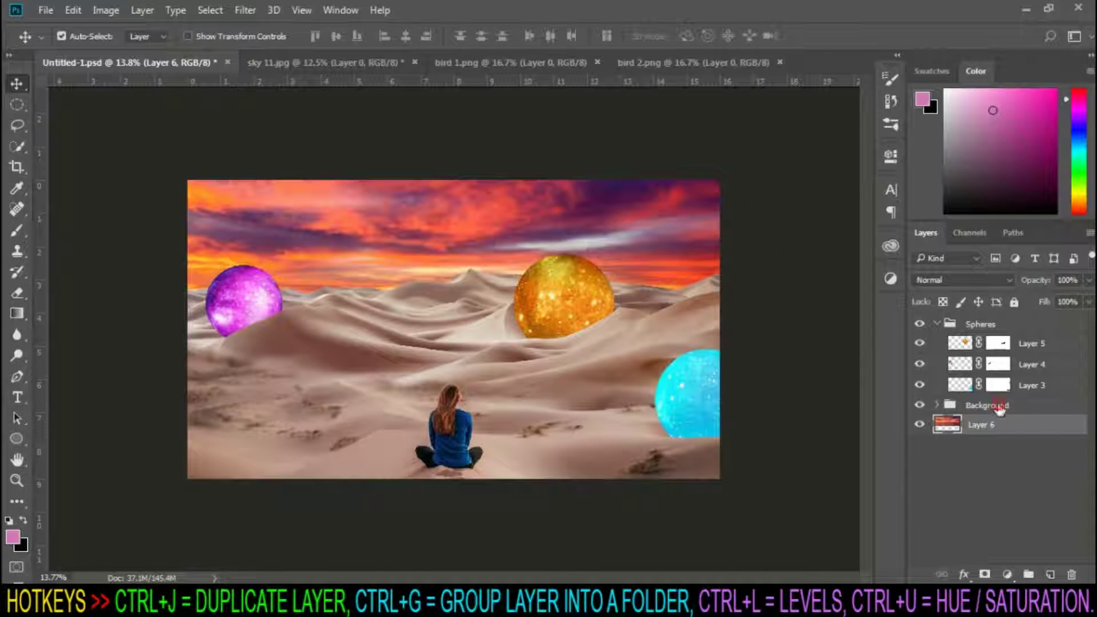
- Select the Background group, collapse the Spheres group, and hide Spheres and the Layer 6 sky
click(998, 407)
click(937, 324)
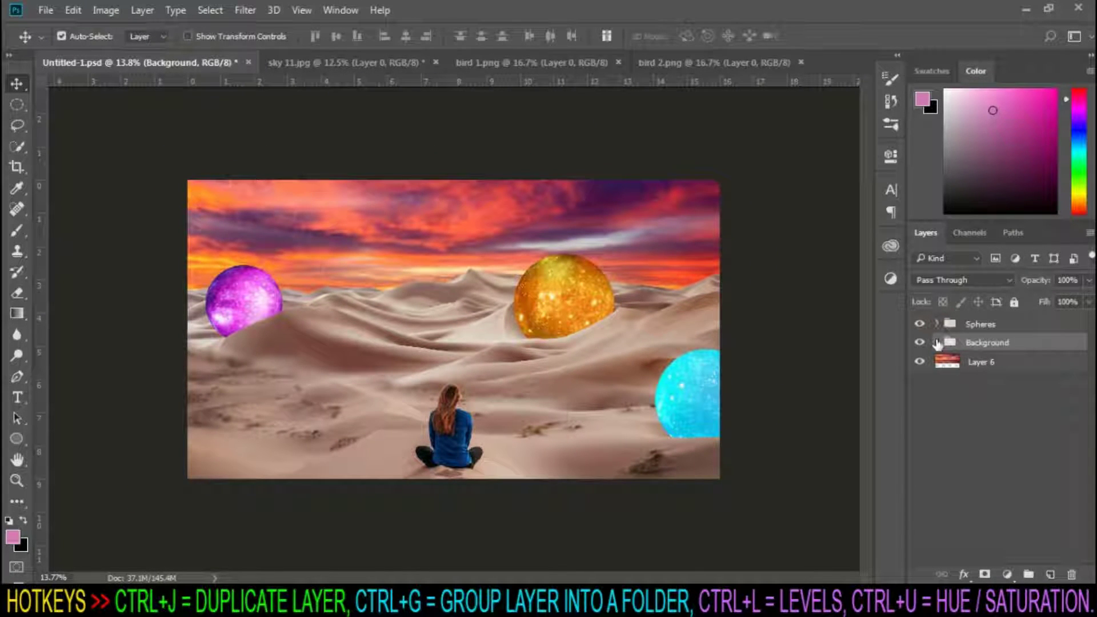
click(937, 343)
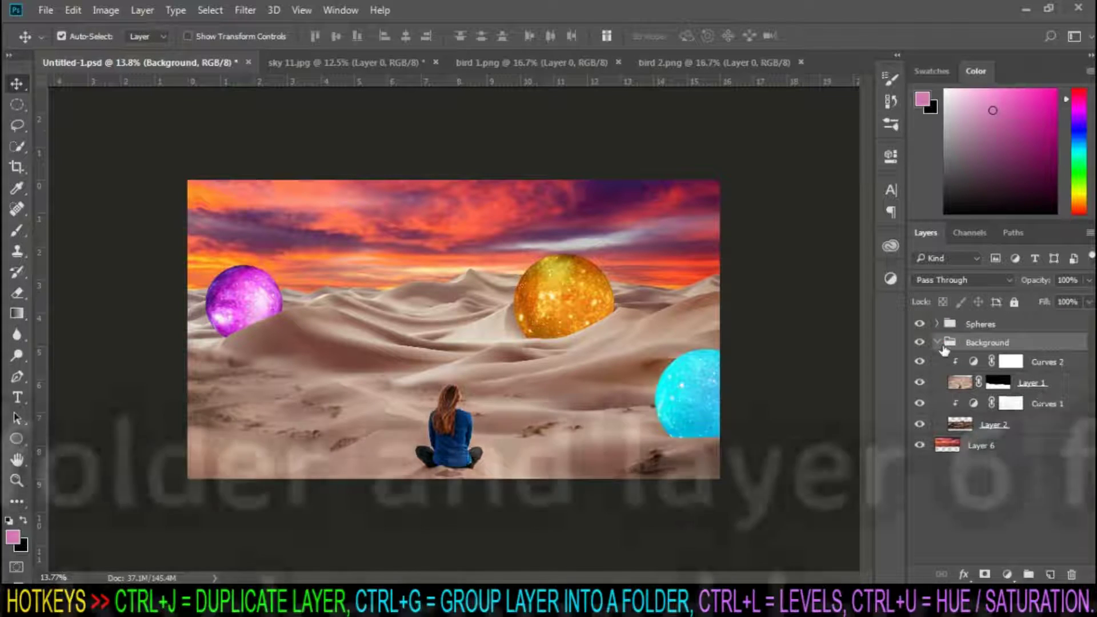
click(919, 324)
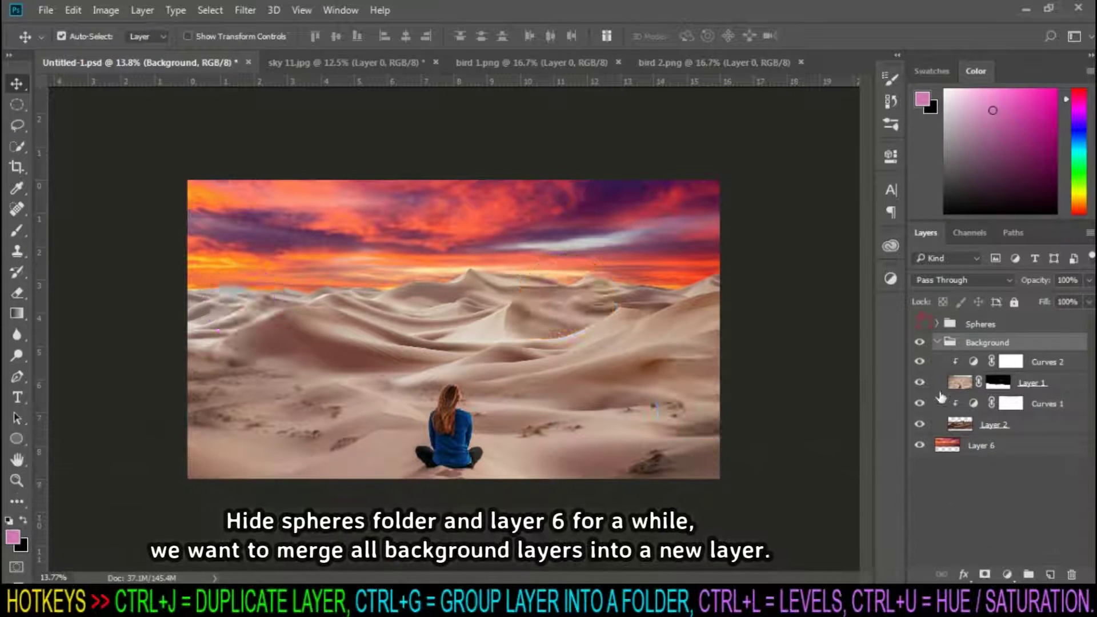
click(920, 445)
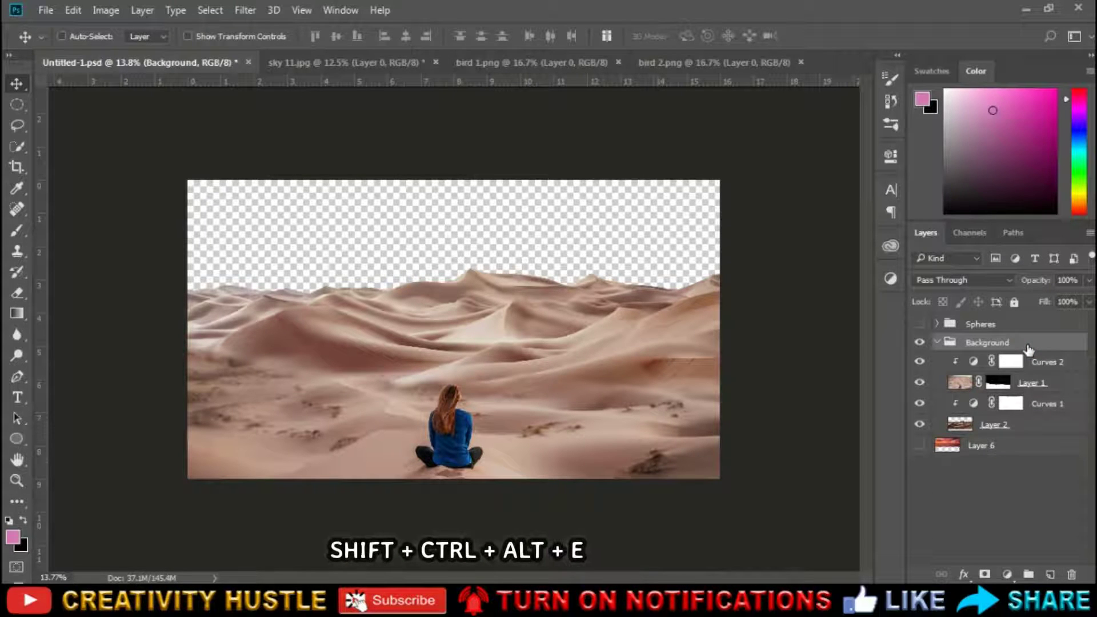
- Merge the visible layers into a new layer named "new background" and show the Spheres group and Layer 6 again
key(shift+ctrl+alt+e)
double_click(982, 343)
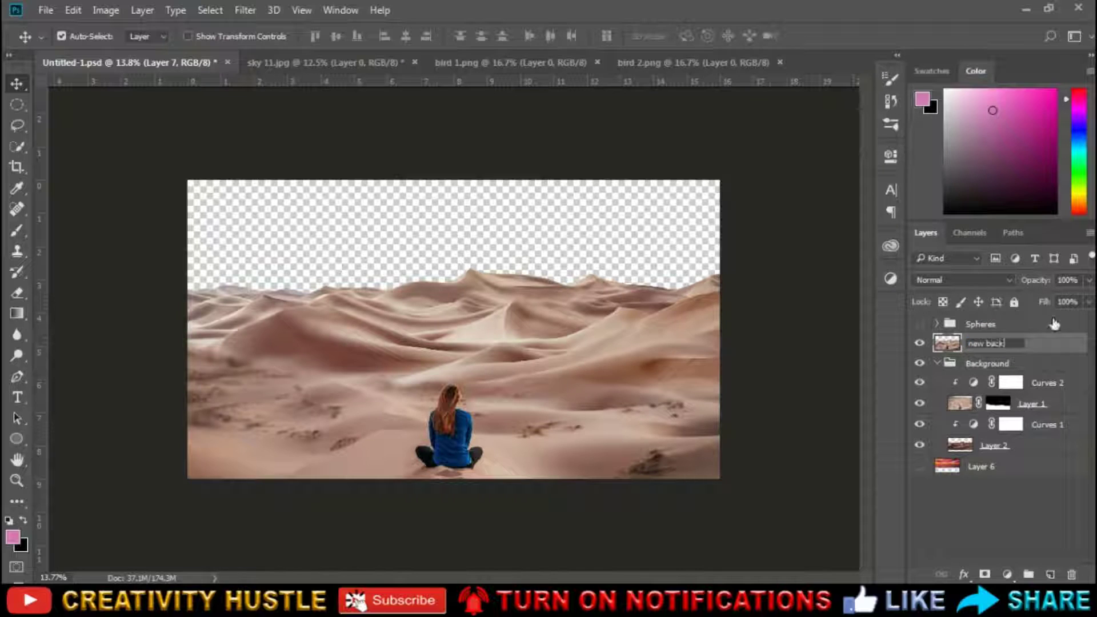
key(Return)
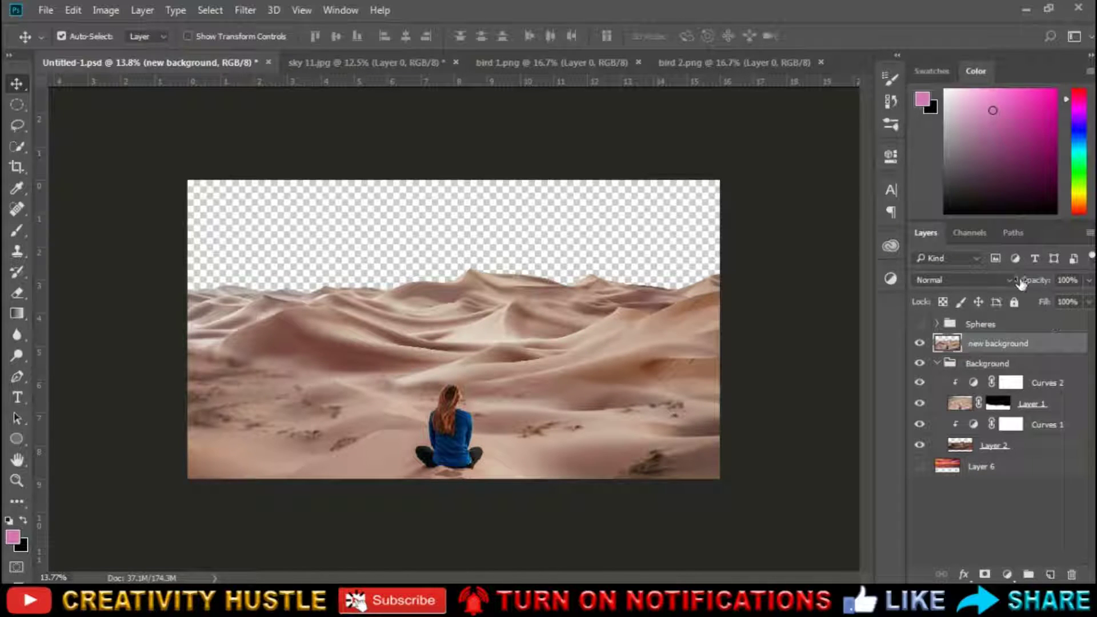
click(920, 324)
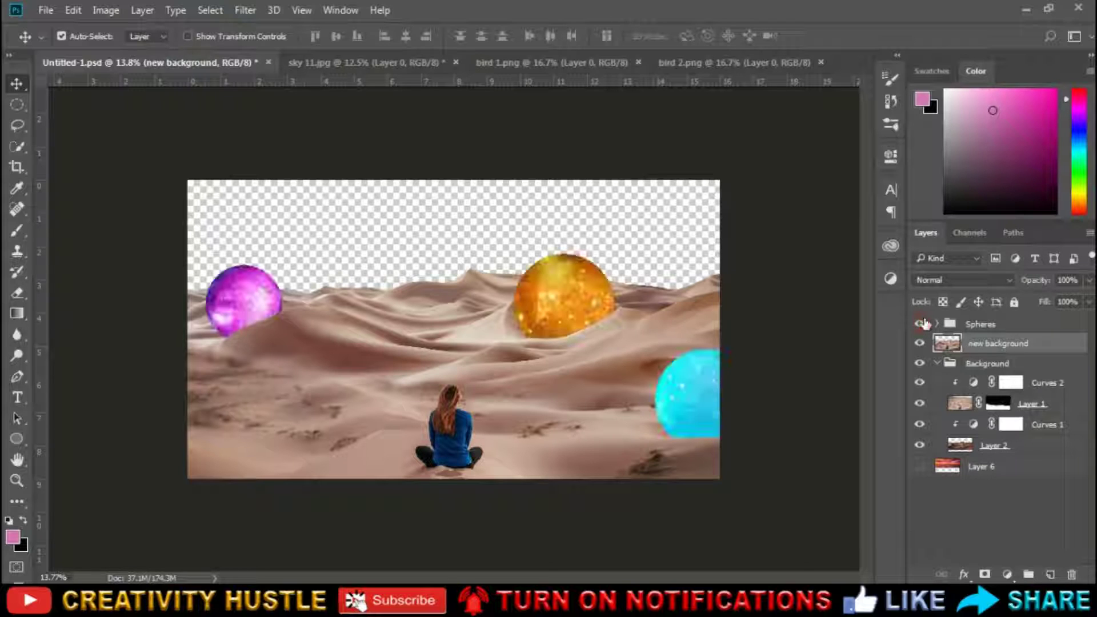
click(920, 466)
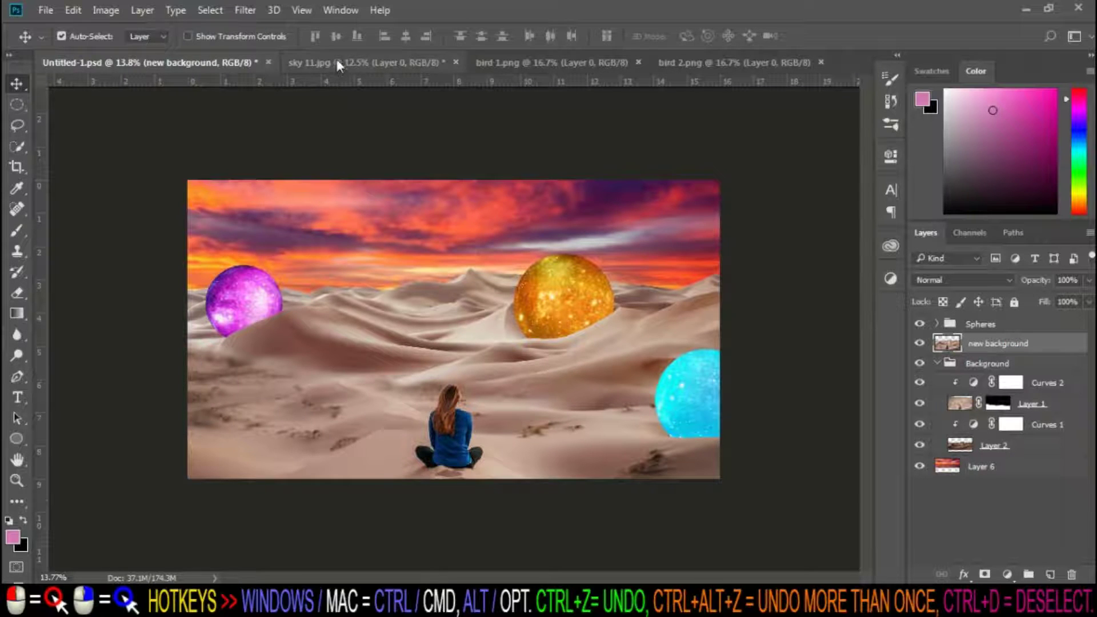
- Close sky 11.jpg without saving its changes
click(354, 58)
click(456, 62)
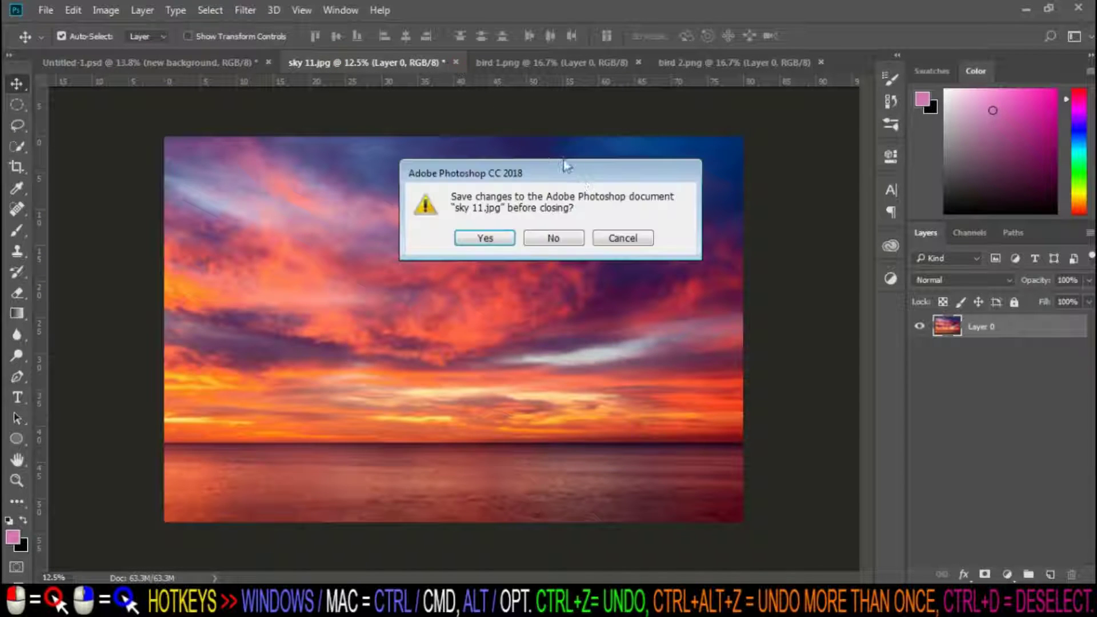
click(571, 237)
- Lasso the flying dove with green leaves in bird 1.png and place it in the composite just right of the woman
click(391, 62)
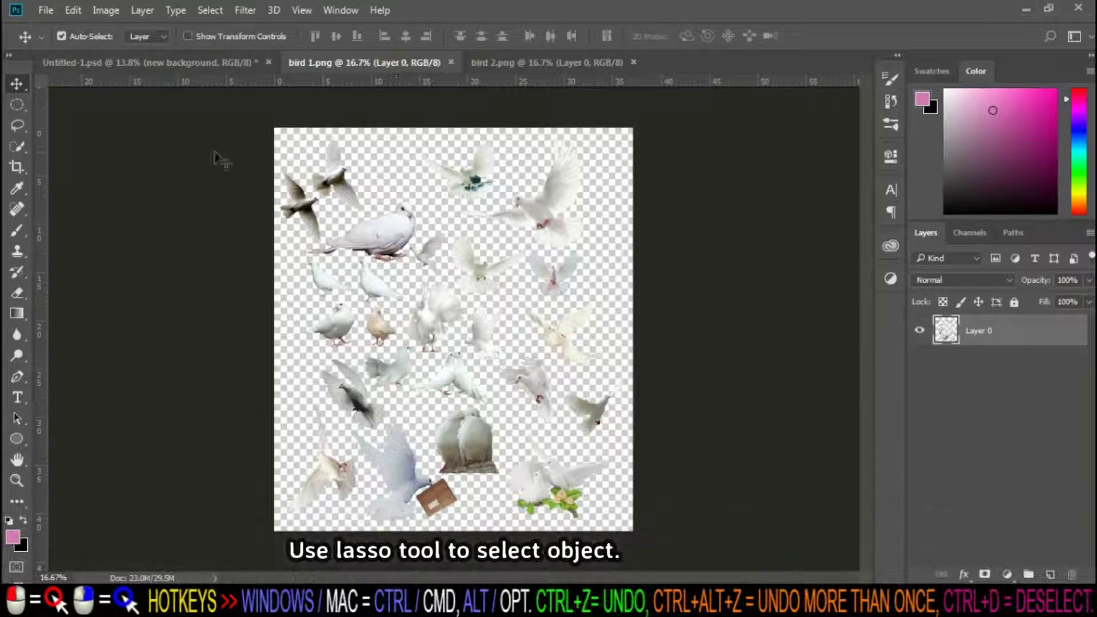
right_click(18, 127)
click(69, 125)
scroll(523, 174, up, 5)
scroll(491, 185, up, 3)
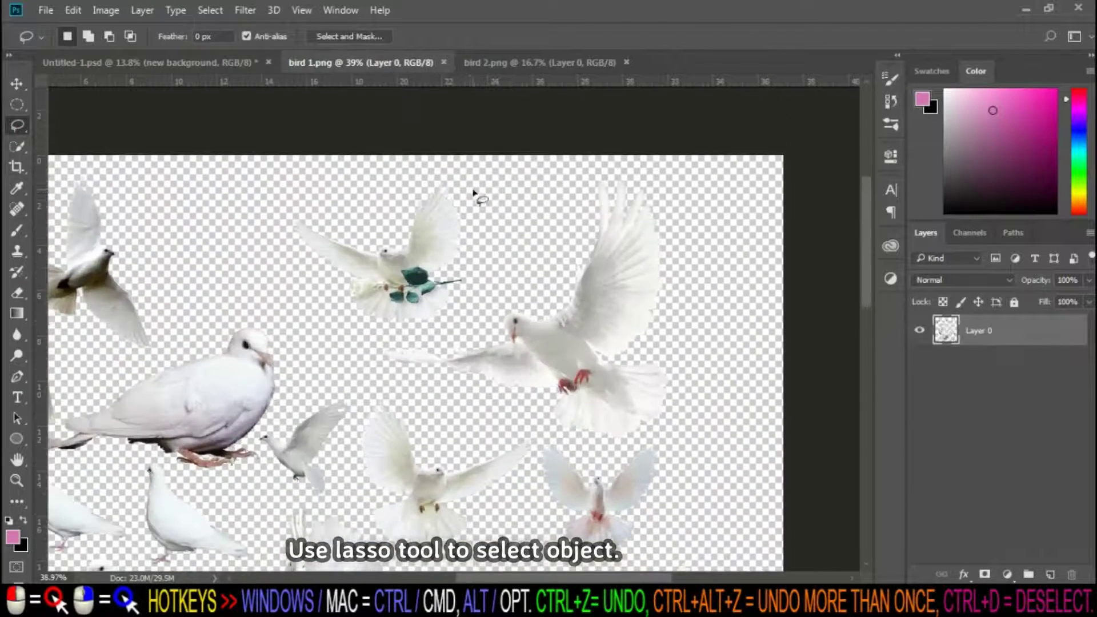
drag(473, 193, 367, 168)
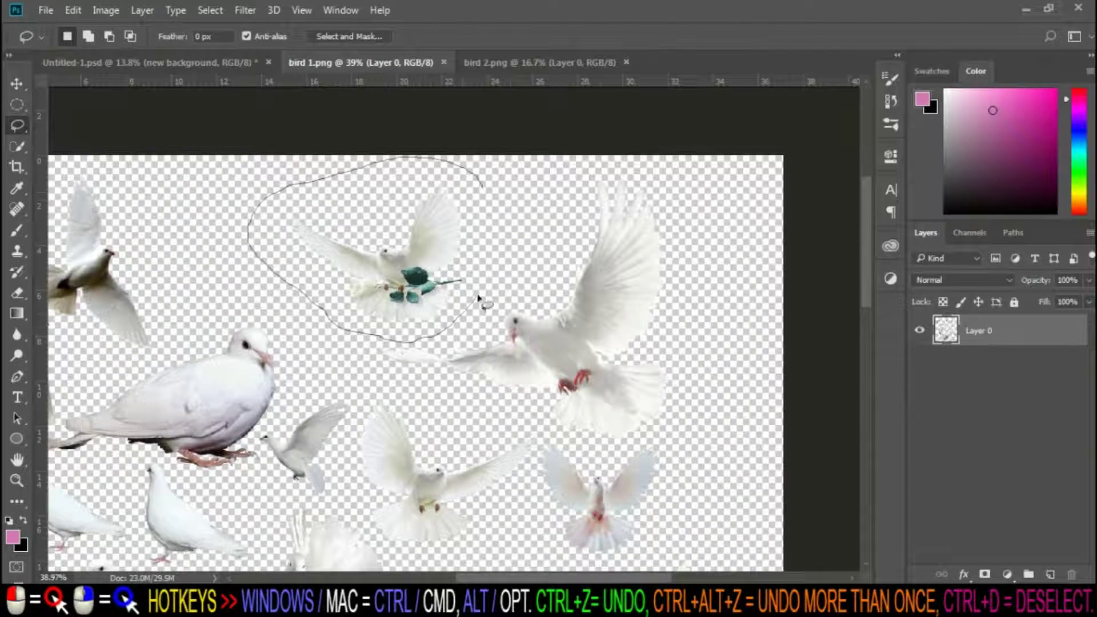
drag(477, 297, 484, 186)
scroll(494, 166, down, 3)
key(v)
mouse_move(439, 230)
mouse_down()
mouse_move(182, 69)
mouse_move(456, 270)
mouse_up()
drag(463, 308, 533, 382)
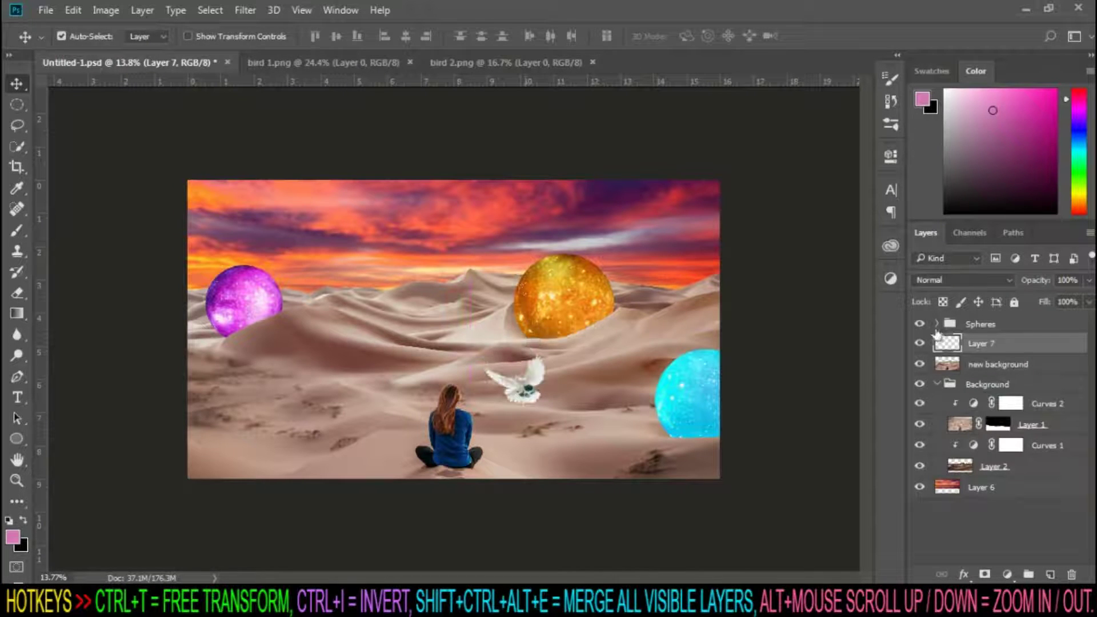
- Close bird 1.png and bring up the bird 2.png document
click(409, 62)
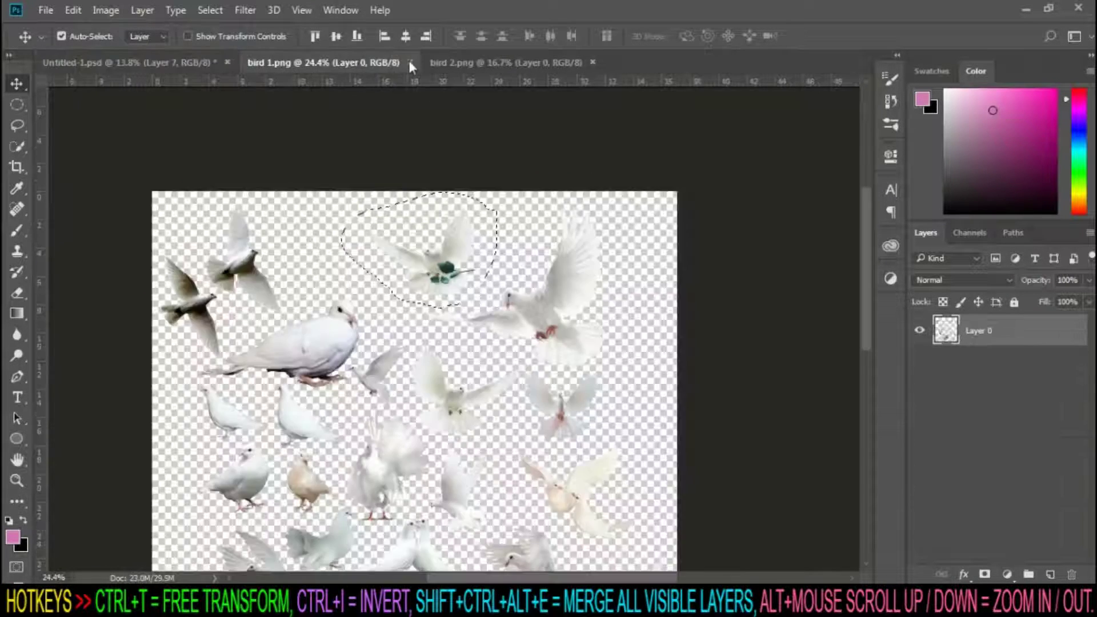
click(396, 62)
scroll(420, 160, up, 3)
- Lasso the large dove with spread wings in bird 2.png and place it in the composite above the woman
click(17, 125)
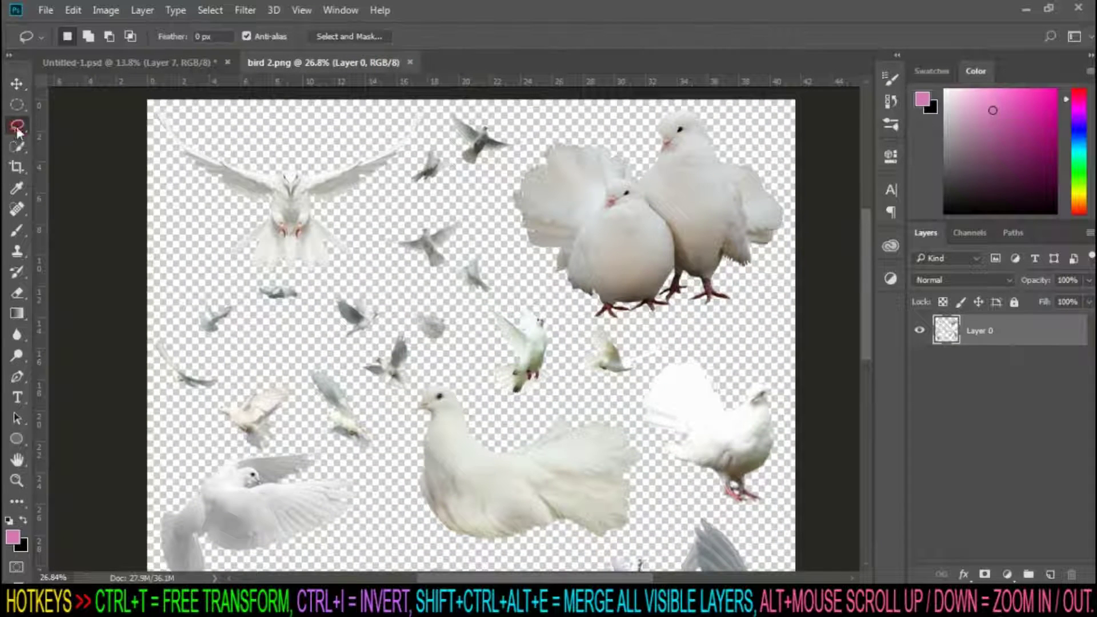
drag(186, 106, 206, 226)
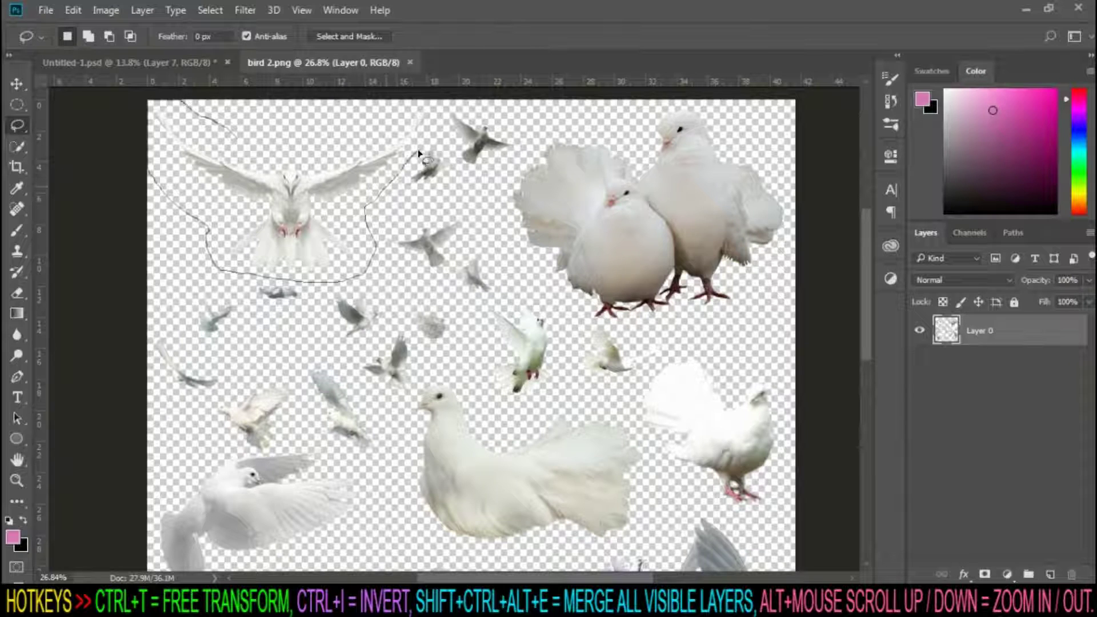
drag(383, 111, 257, 133)
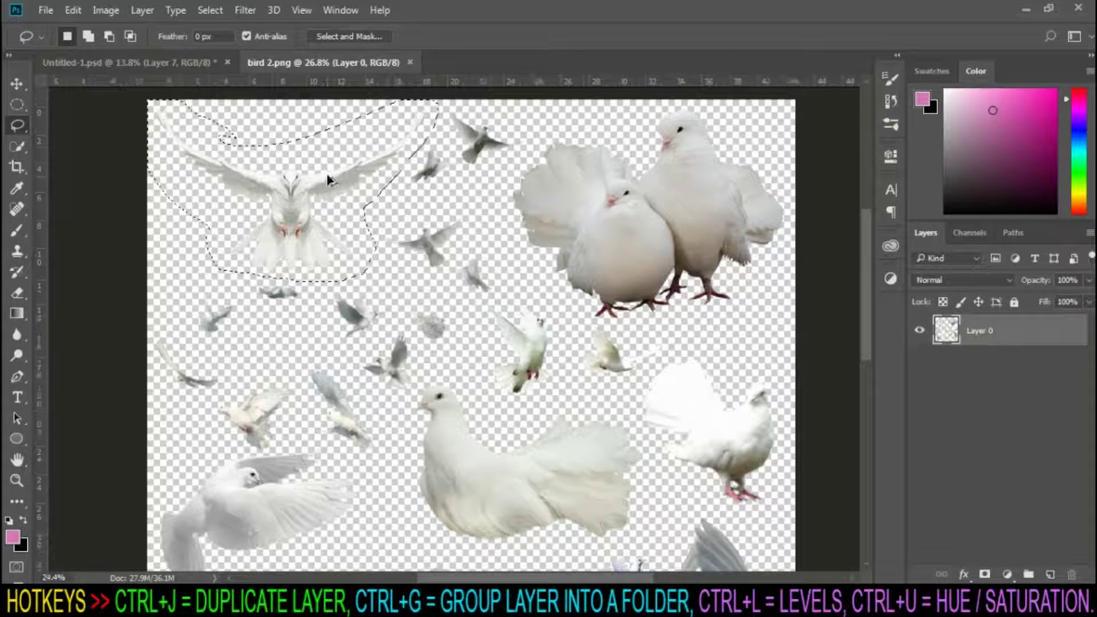
scroll(329, 178, down, 4)
key(v)
mouse_move(338, 161)
mouse_down()
mouse_move(256, 112)
mouse_move(255, 139)
mouse_move(465, 314)
mouse_up()
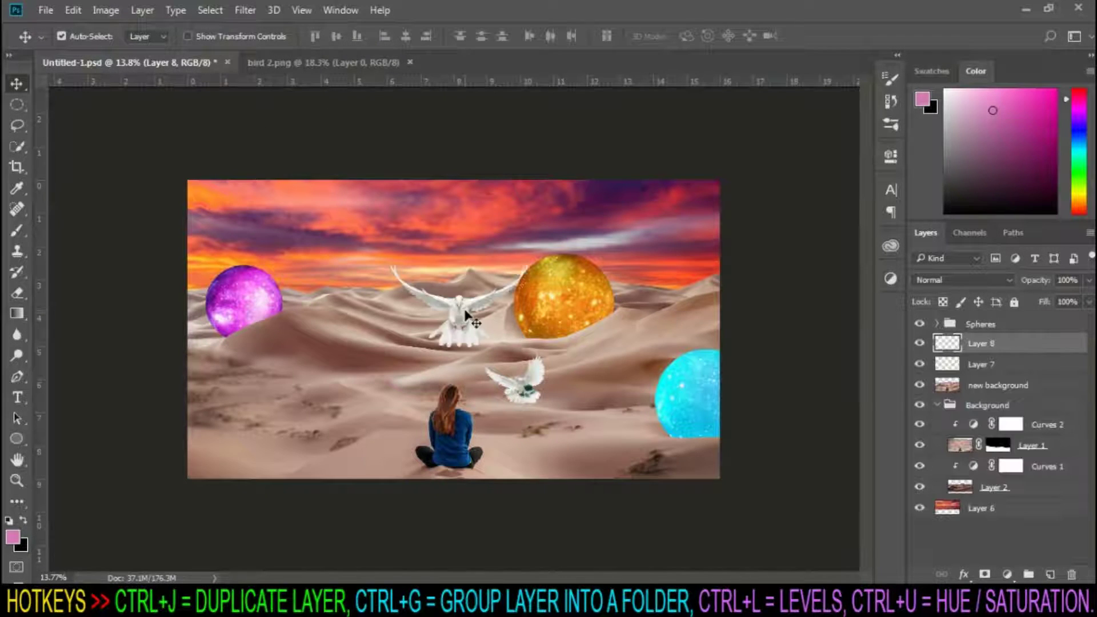
- Scale the spread-winged dove above the woman down to about 2 in wide and 1.2 in high
scroll(497, 303, up, 3)
scroll(497, 303, down, 1)
key(ctrl+t)
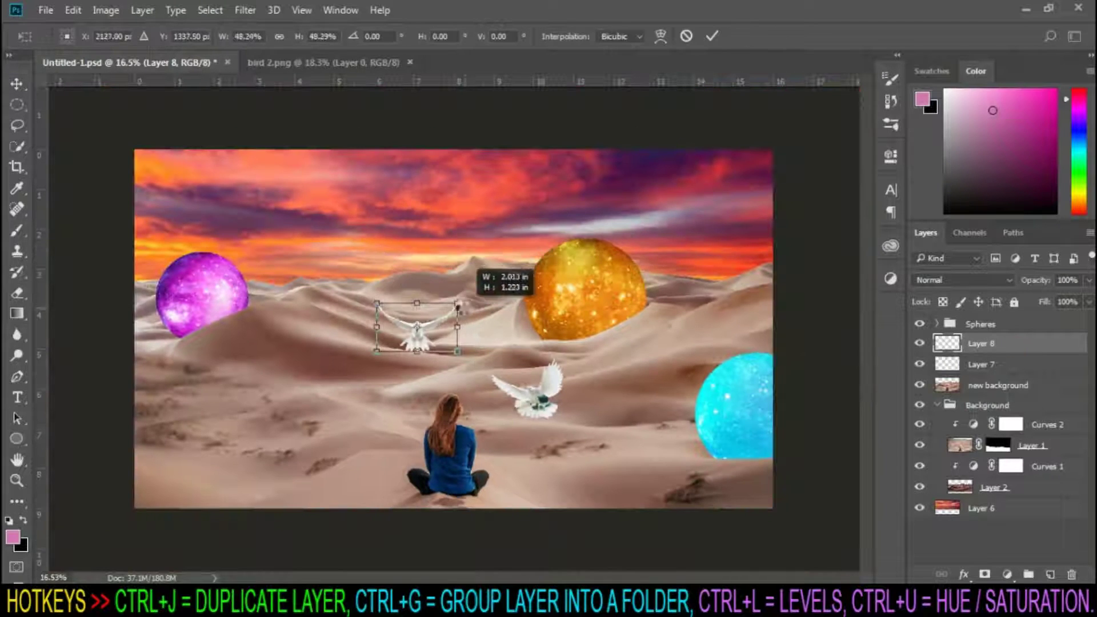
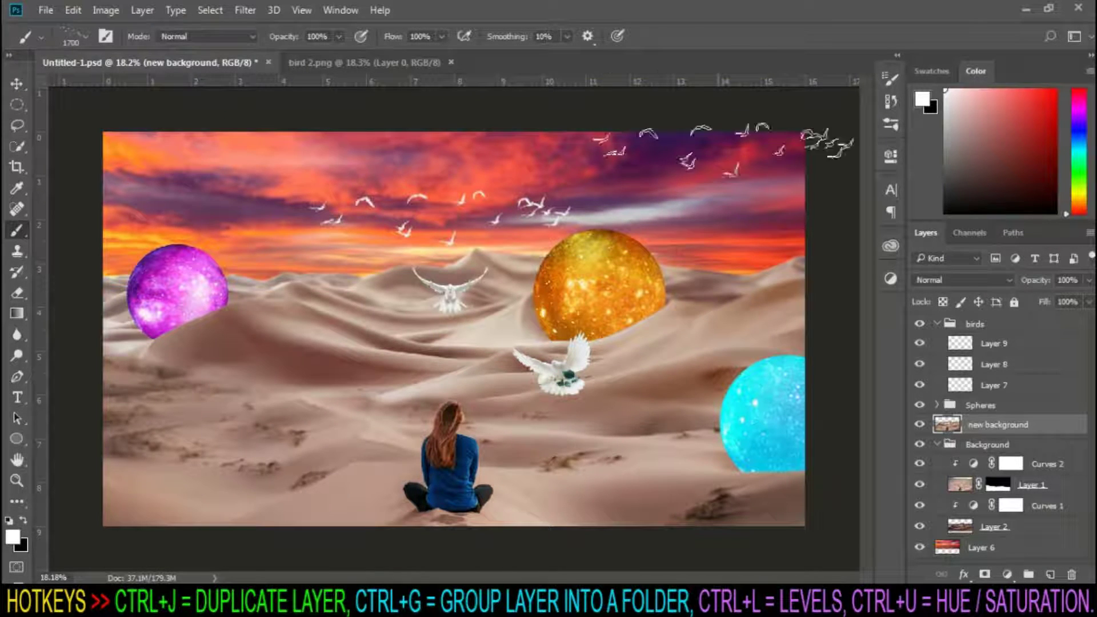
- Apply a Gaussian Blur with a radius of 13 pixels to the sunset sky on Layer 6
click(18, 84)
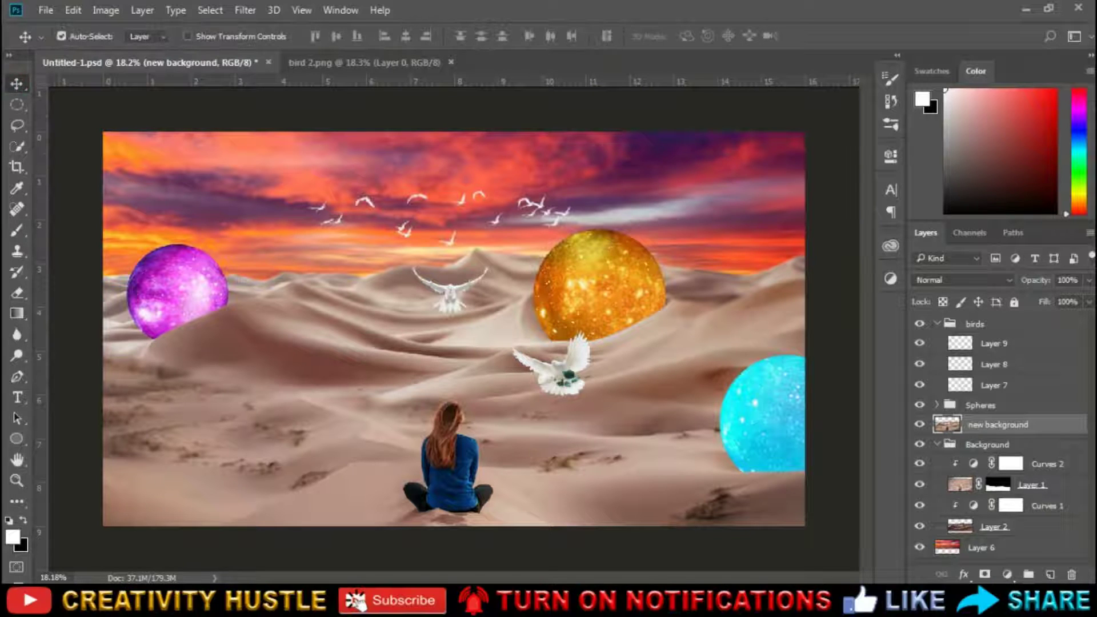
click(1022, 546)
click(245, 10)
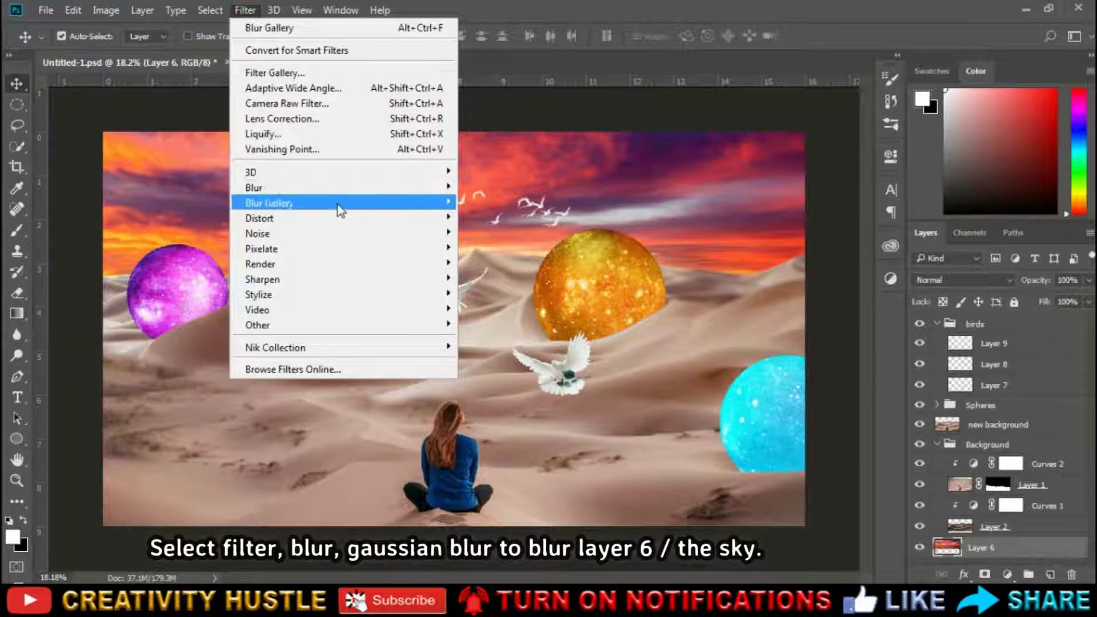
mouse_move(400, 195)
click(513, 250)
drag(543, 119, 778, 138)
drag(680, 379, 736, 381)
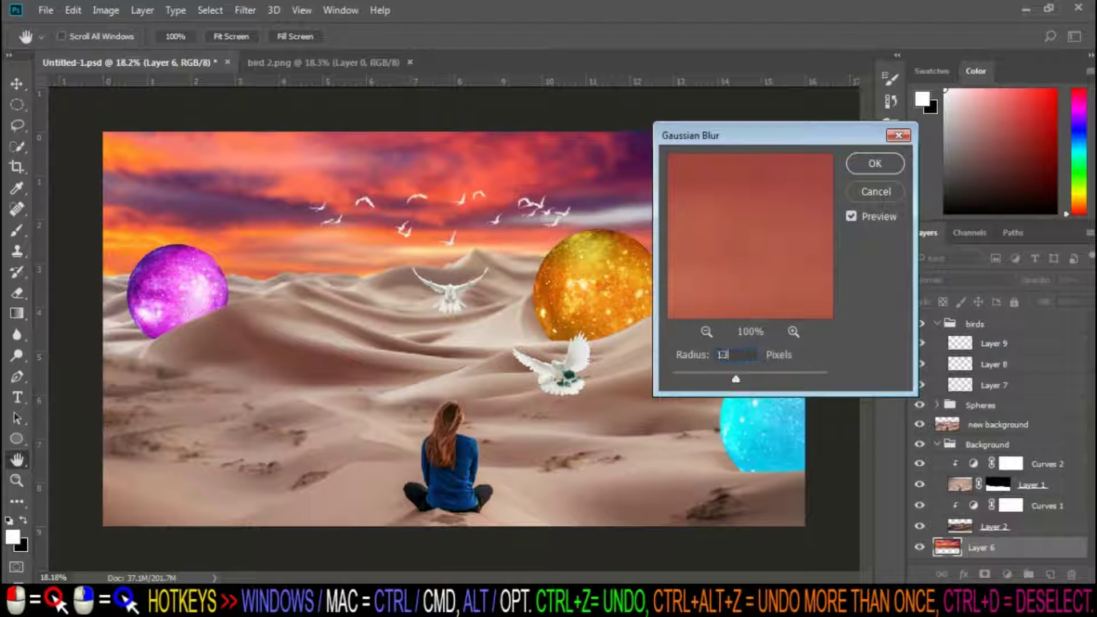
click(874, 163)
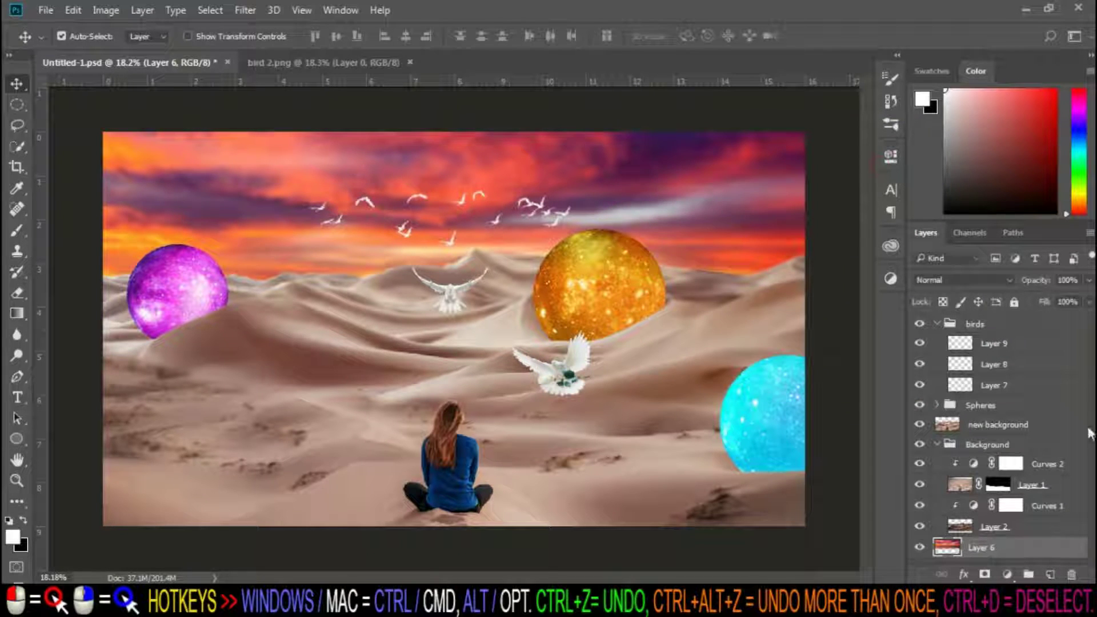
- Apply a Motion Blur to the flock of small birds on Layer 9 with an angle of 0° and a distance of 18 pixels
click(1017, 344)
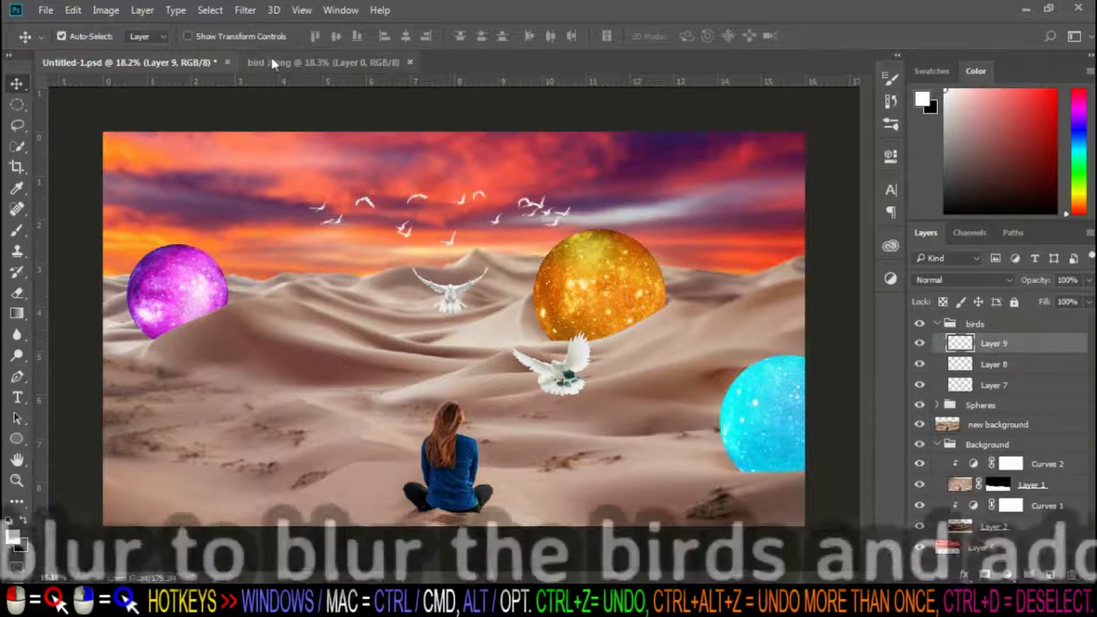
click(245, 10)
mouse_move(372, 188)
click(529, 278)
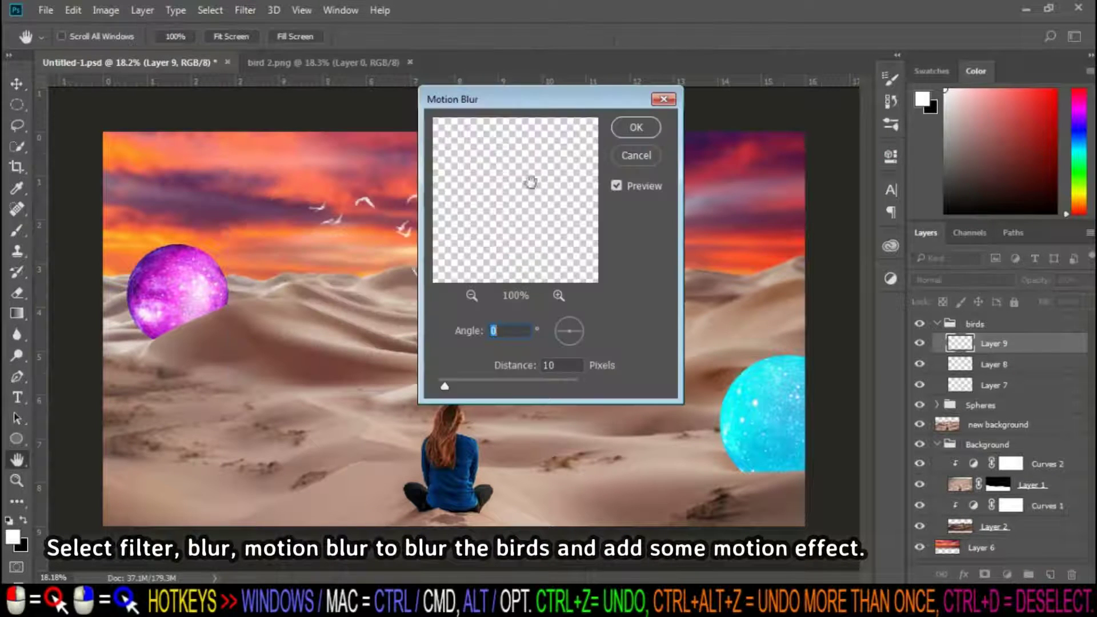
drag(519, 104, 764, 136)
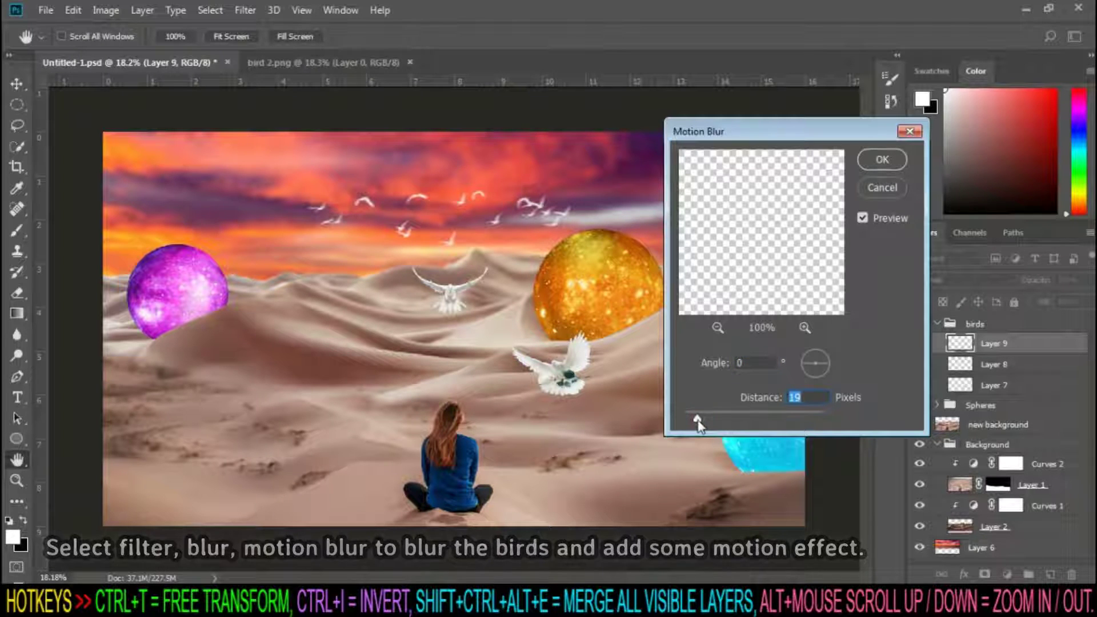
drag(698, 421, 697, 420)
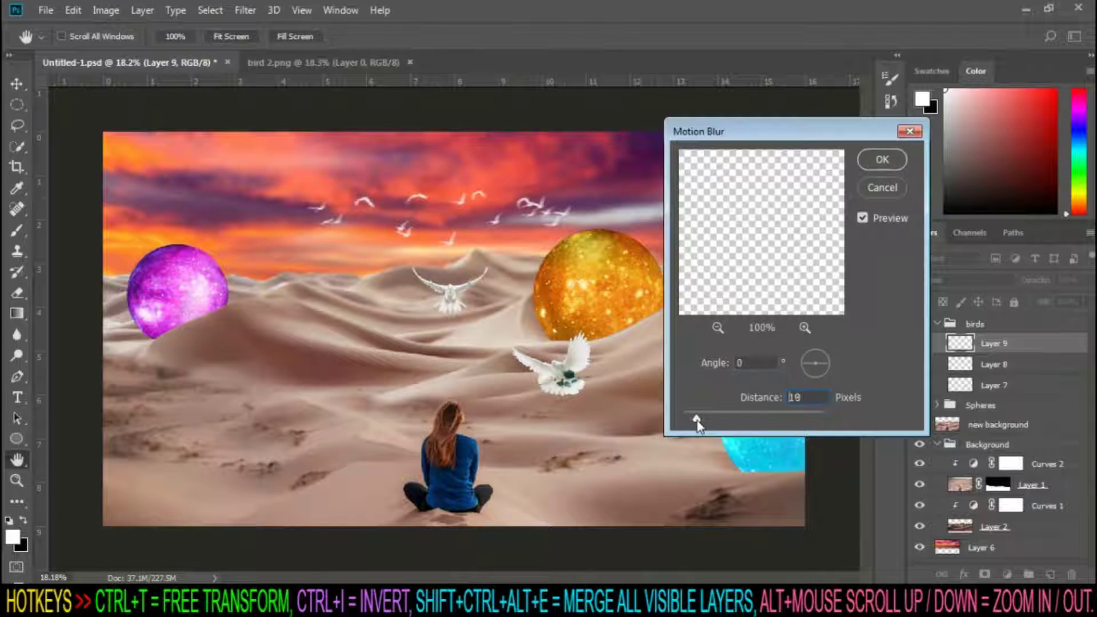
click(884, 160)
- Apply a Motion Blur to the spread-winged dove on Layer 8 with an angle of 0° and a distance of 8 pixels
click(1017, 370)
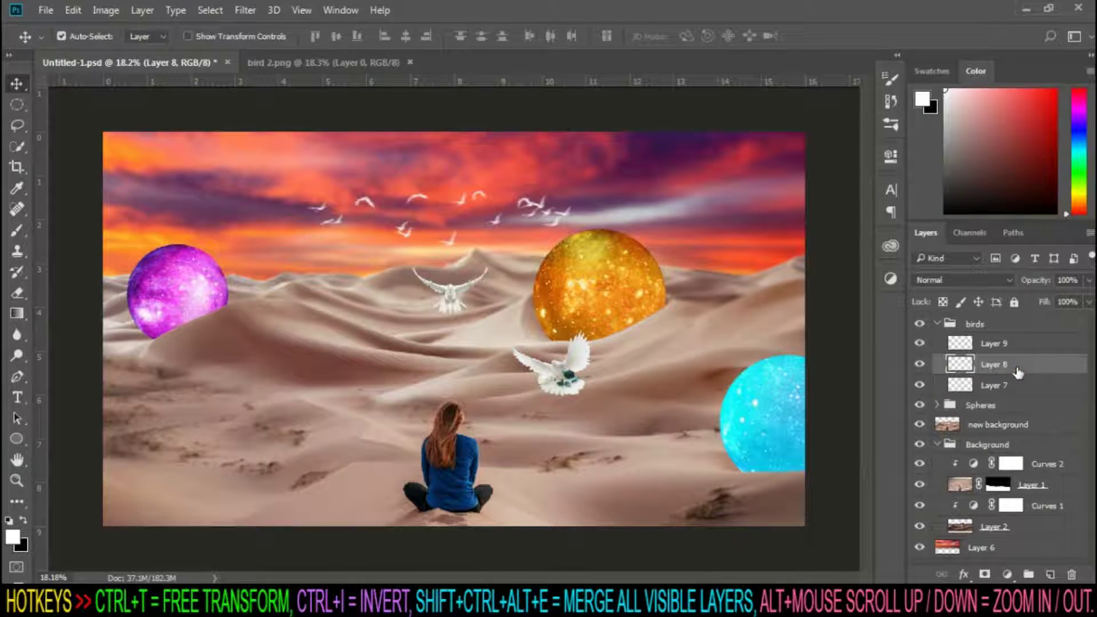
click(245, 10)
mouse_move(320, 182)
click(517, 284)
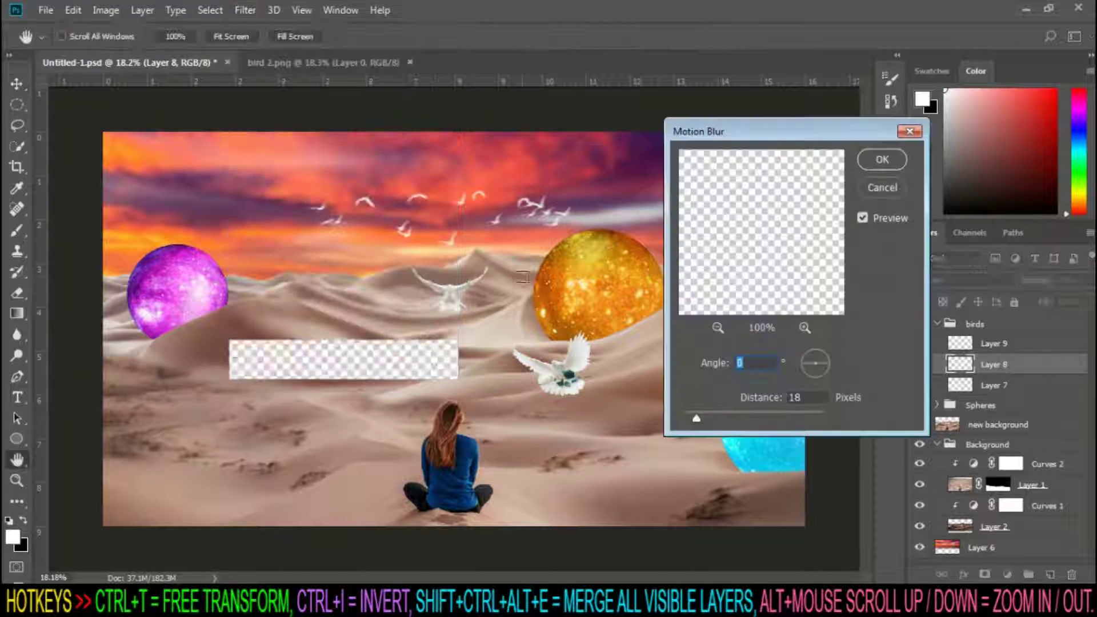
drag(696, 424, 692, 422)
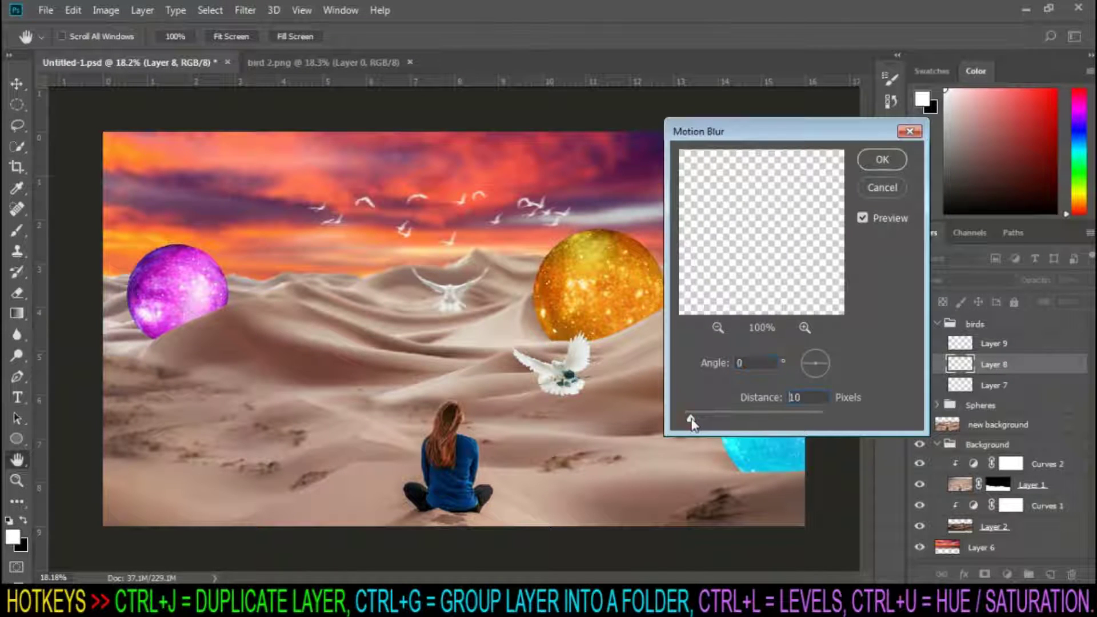
click(881, 162)
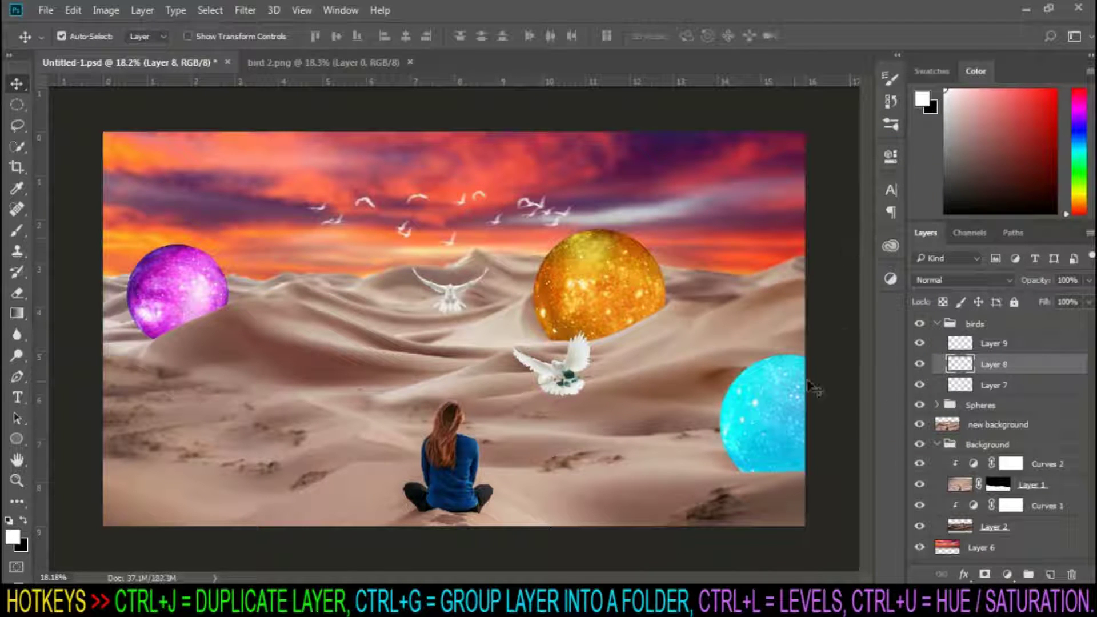
- Apply the Motion Blur to the green-leaf dove on Layer 7 with an angle of 0° and a distance of 8 pixels
click(987, 387)
click(234, 16)
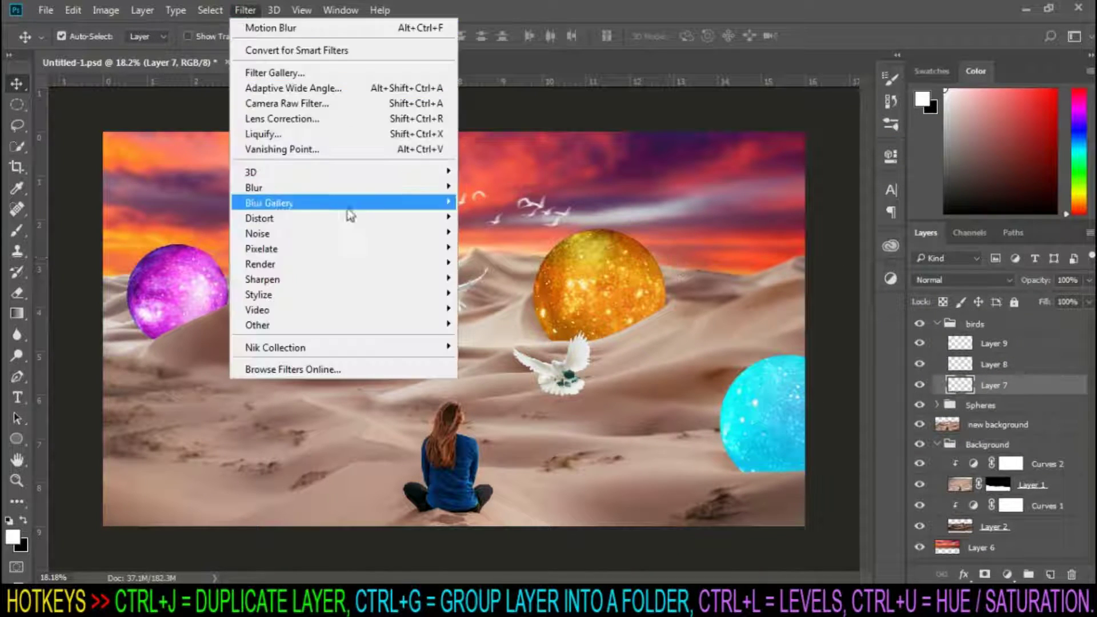
mouse_move(355, 179)
click(496, 276)
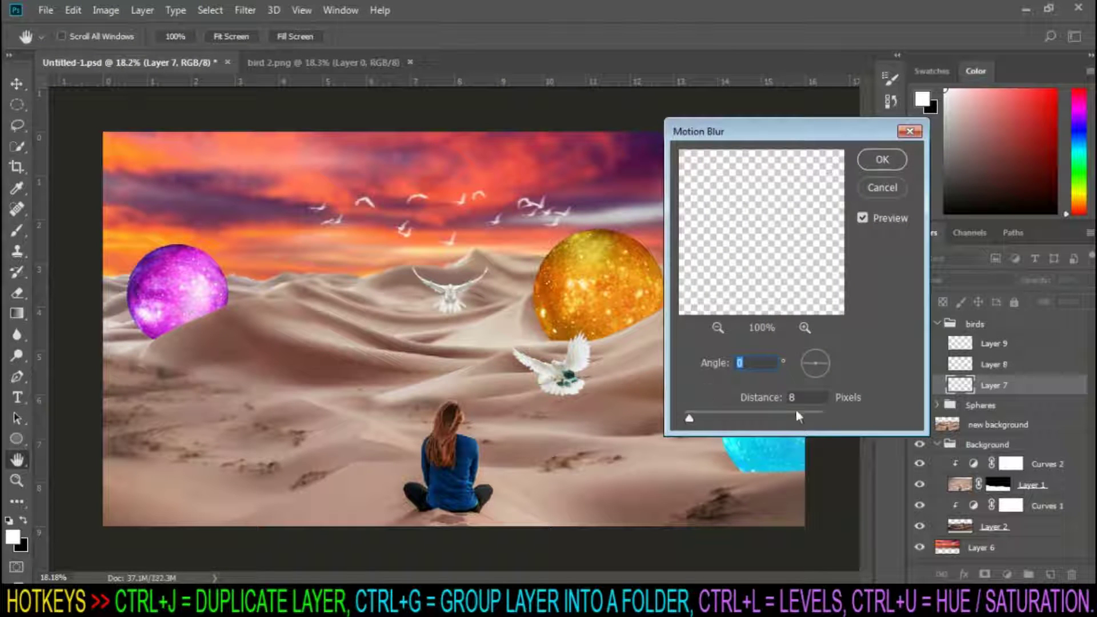
click(883, 159)
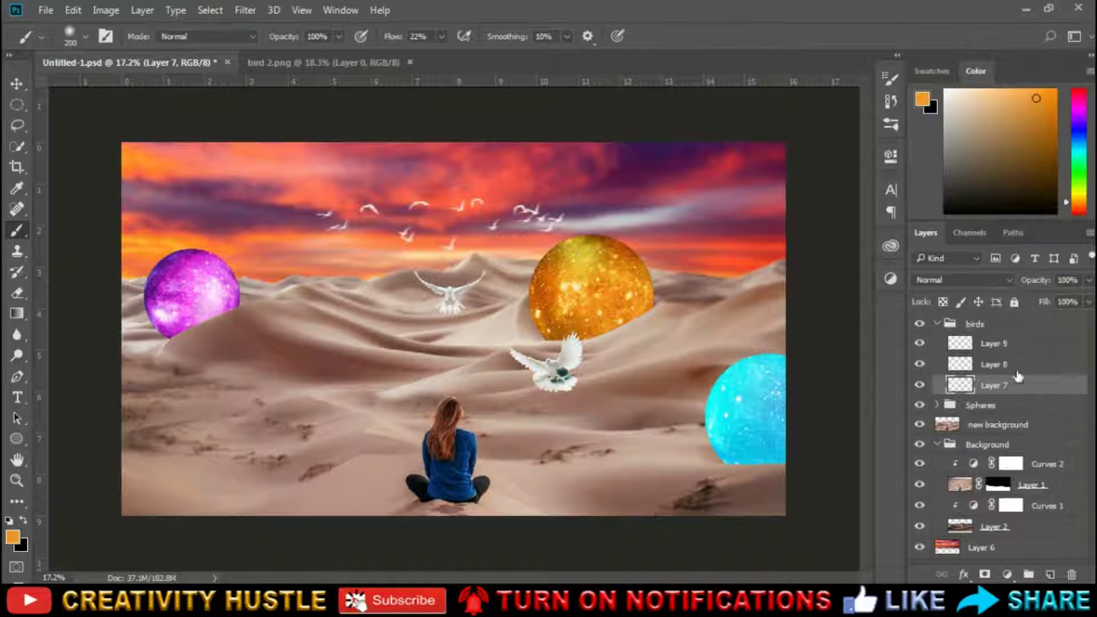
- Collapse the birds group, add a new layer directly above the Spheres group and clip it to that group
click(938, 324)
click(1011, 346)
click(1050, 574)
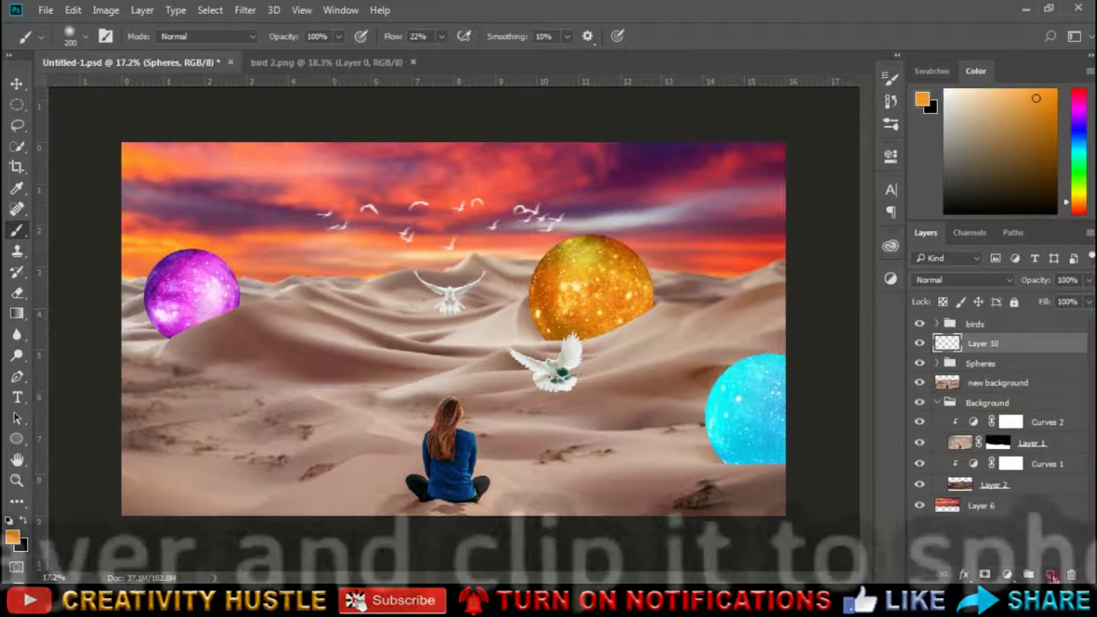
right_click(1020, 347)
click(764, 371)
- Sample orange from the sky and brush it along the upper-left rim of the purple sphere at 41% flow
scroll(262, 319, up, 5)
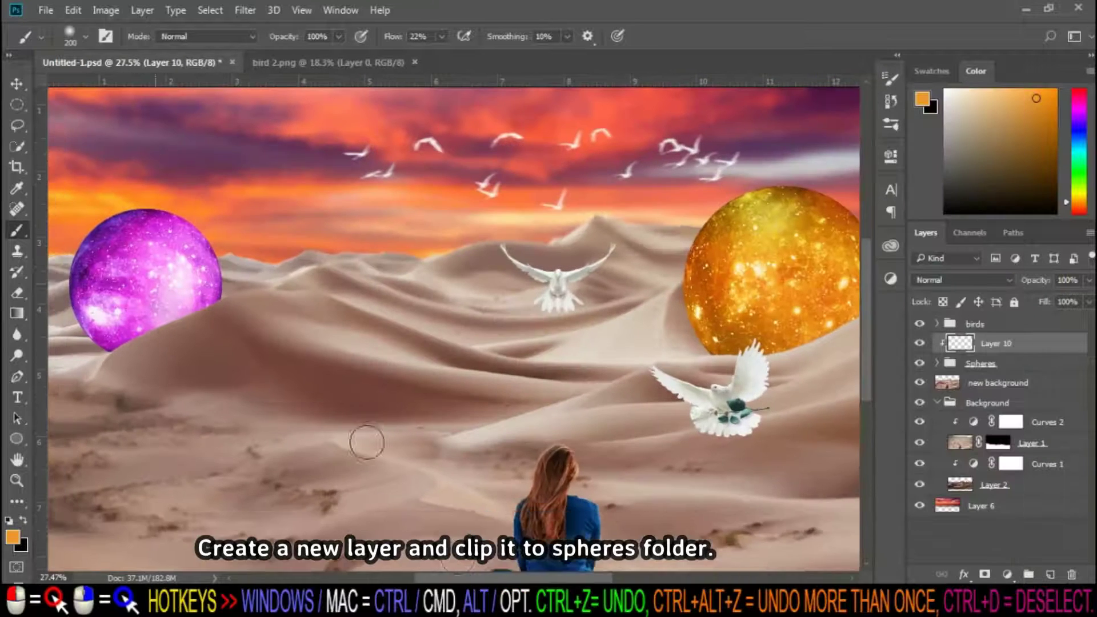
drag(457, 578, 410, 579)
scroll(393, 245, up, 6)
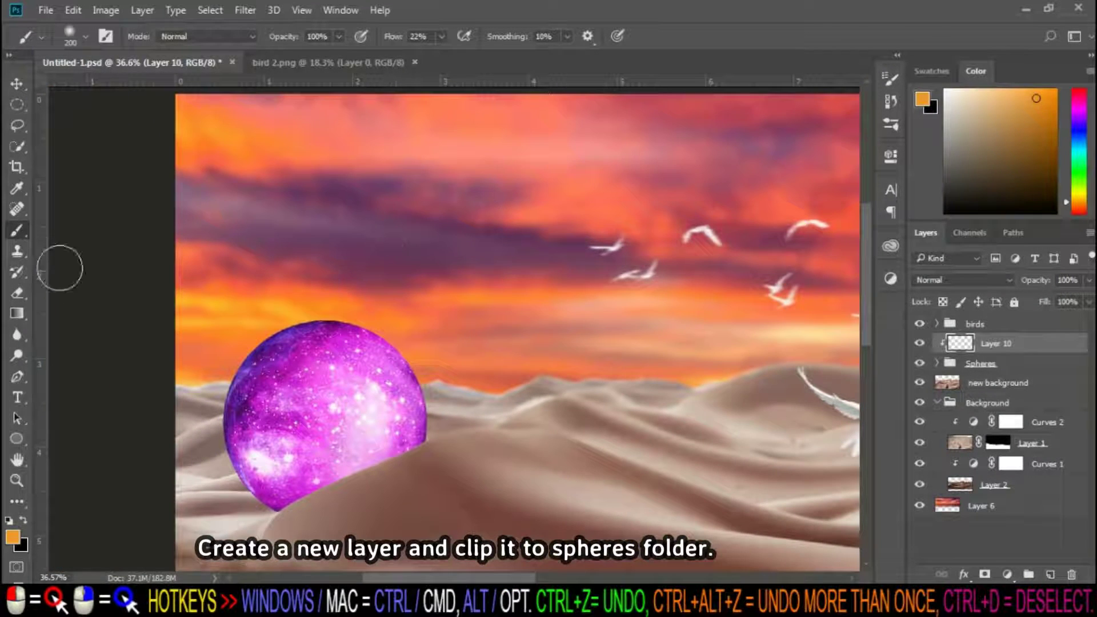
click(20, 234)
click(85, 230)
alt+click(281, 305)
scroll(353, 294, up, 2)
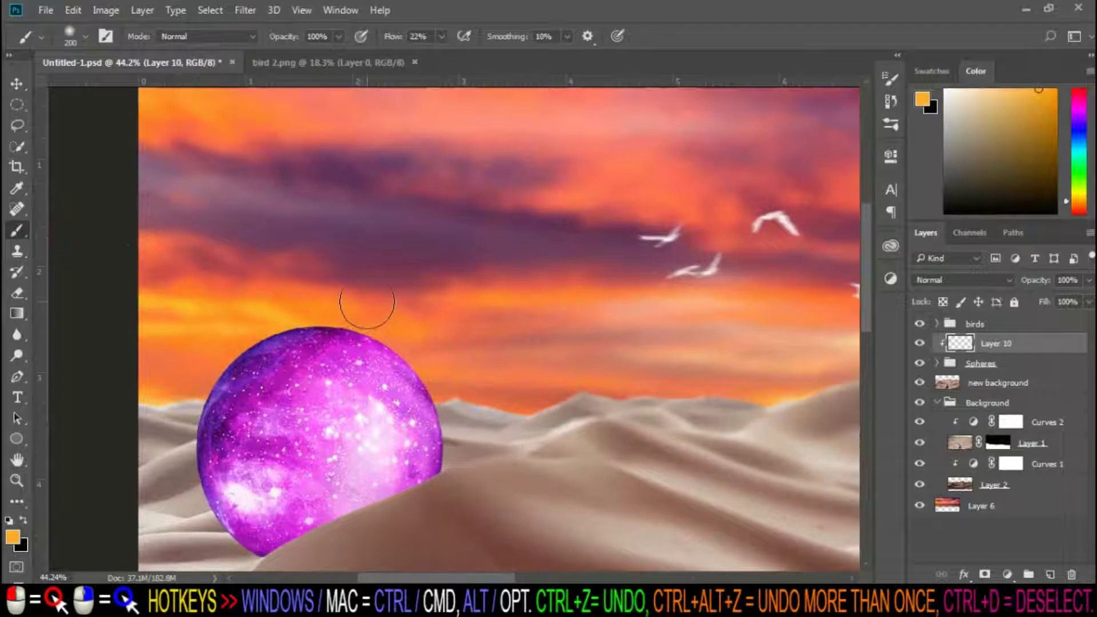
click(442, 37)
drag(441, 56, 455, 57)
mouse_move(340, 294)
mouse_down()
mouse_move(175, 384)
mouse_move(213, 363)
mouse_move(176, 423)
mouse_move(183, 501)
mouse_up()
mouse_move(189, 382)
mouse_down()
mouse_move(245, 321)
mouse_move(465, 323)
mouse_up()
- Reduce the brush flow to 10% and softly paint the orange along the right rim of the purple sphere
click(441, 36)
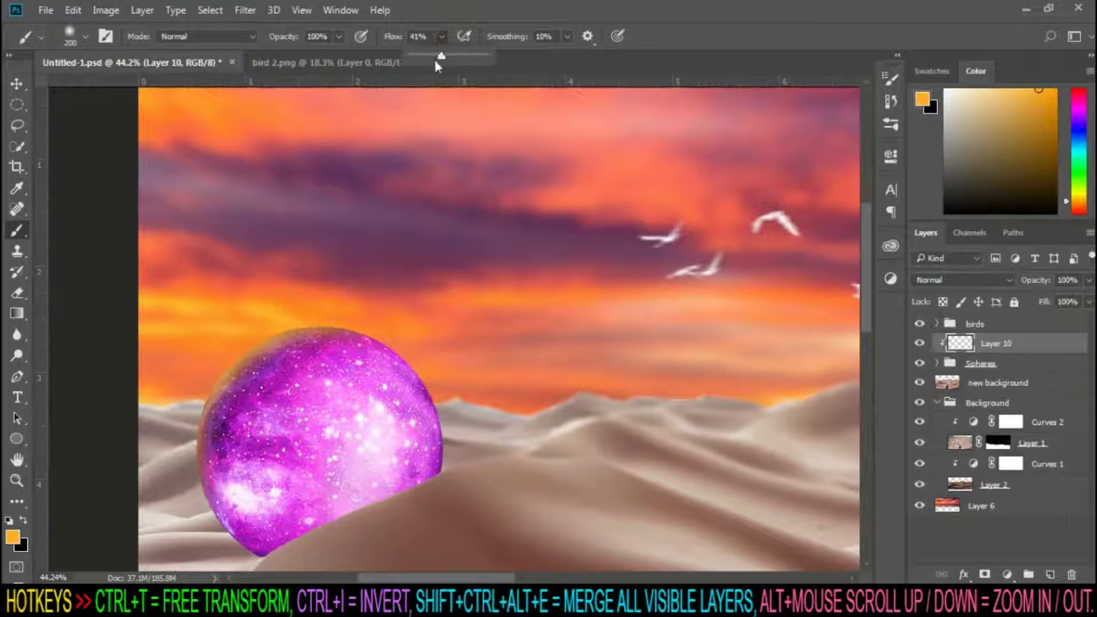
drag(438, 58, 417, 59)
mouse_move(363, 307)
mouse_down()
mouse_move(422, 351)
mouse_move(468, 428)
mouse_move(426, 365)
mouse_move(464, 450)
mouse_up()
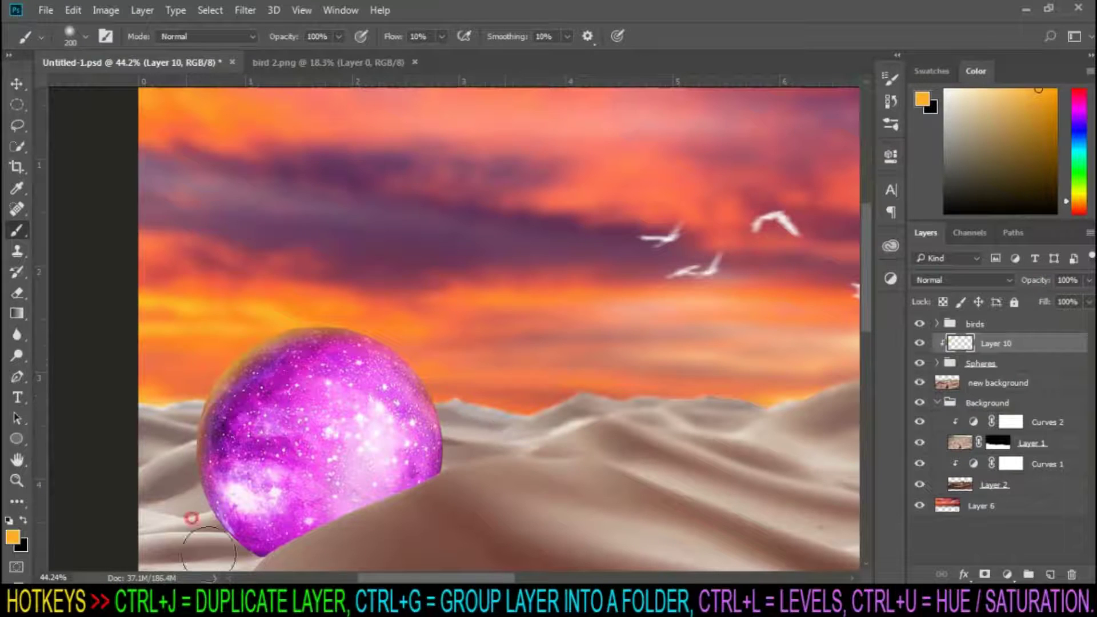
- Set the orange rim layer to Linear Light at 80% opacity and brush the colour over the upper edge of the cyan sphere
scroll(588, 344, down, 5)
click(966, 280)
click(974, 478)
click(1089, 280)
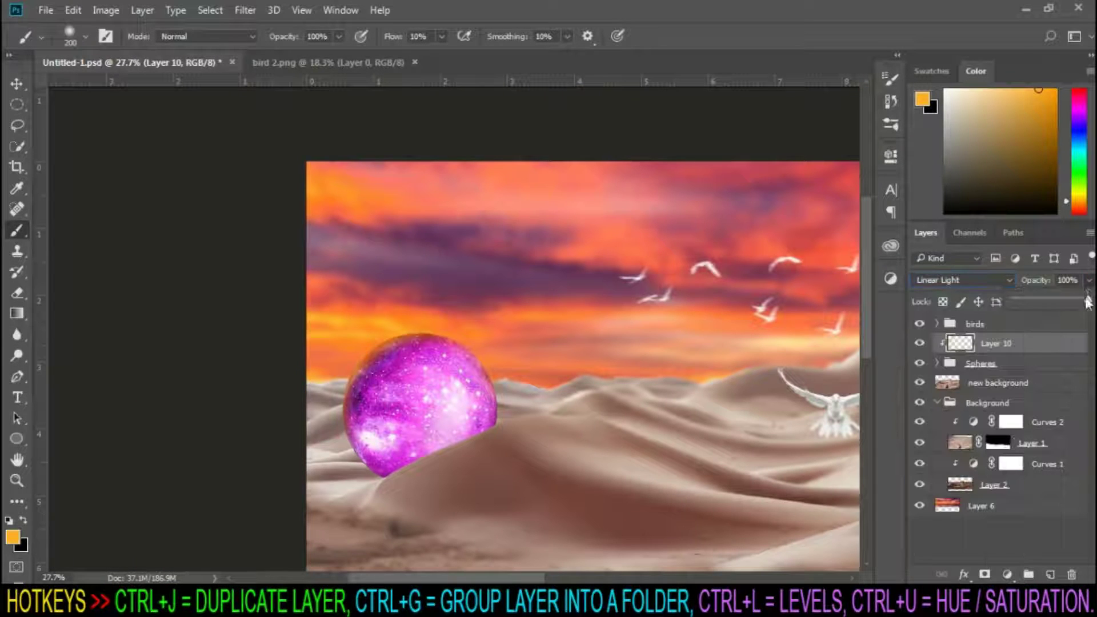
drag(1090, 301, 1074, 300)
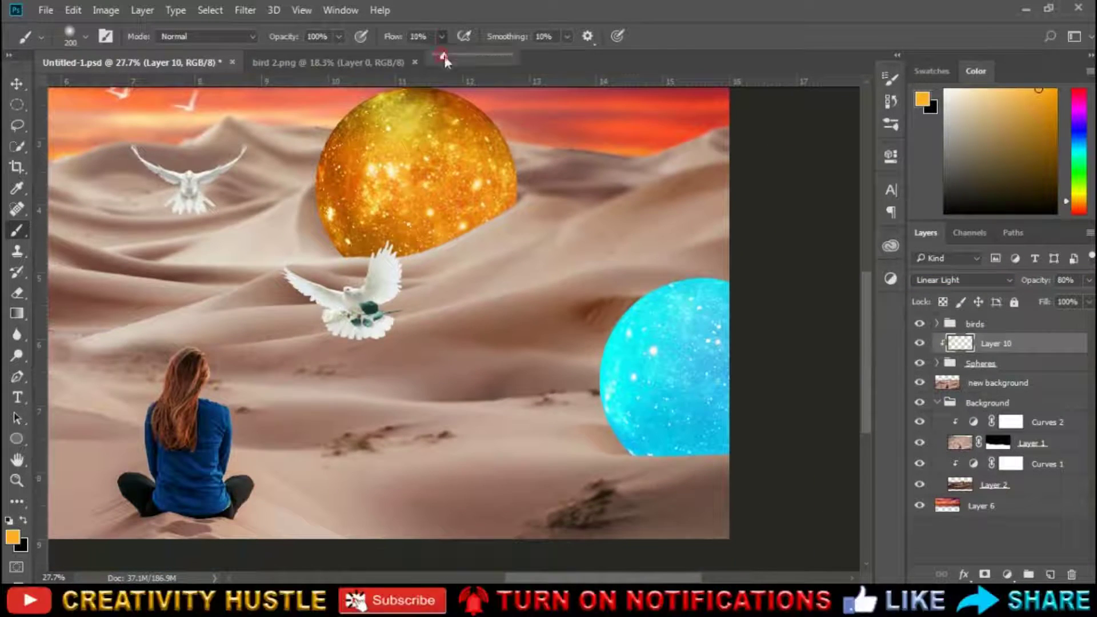
mouse_move(737, 268)
mouse_down()
mouse_move(611, 282)
mouse_move(674, 277)
mouse_move(565, 376)
mouse_move(611, 309)
mouse_move(696, 267)
mouse_move(735, 272)
mouse_up()
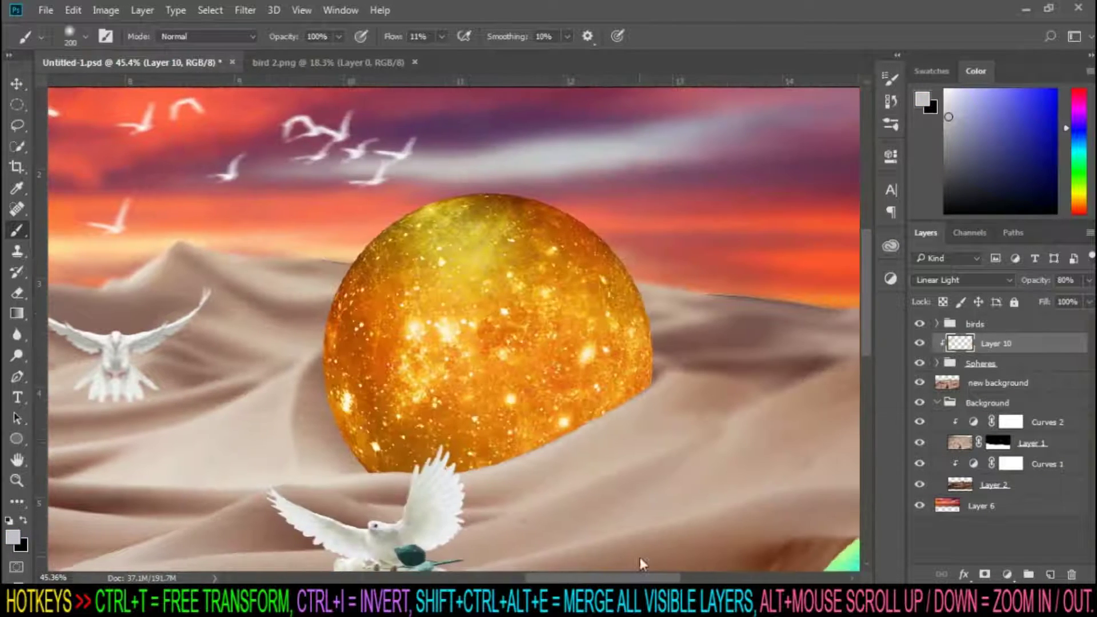
- Clip a new layer to the Spheres group and brush the sampled cloud grey along the orange sphere's top rim at 35% flow
right_click(1032, 353)
click(822, 372)
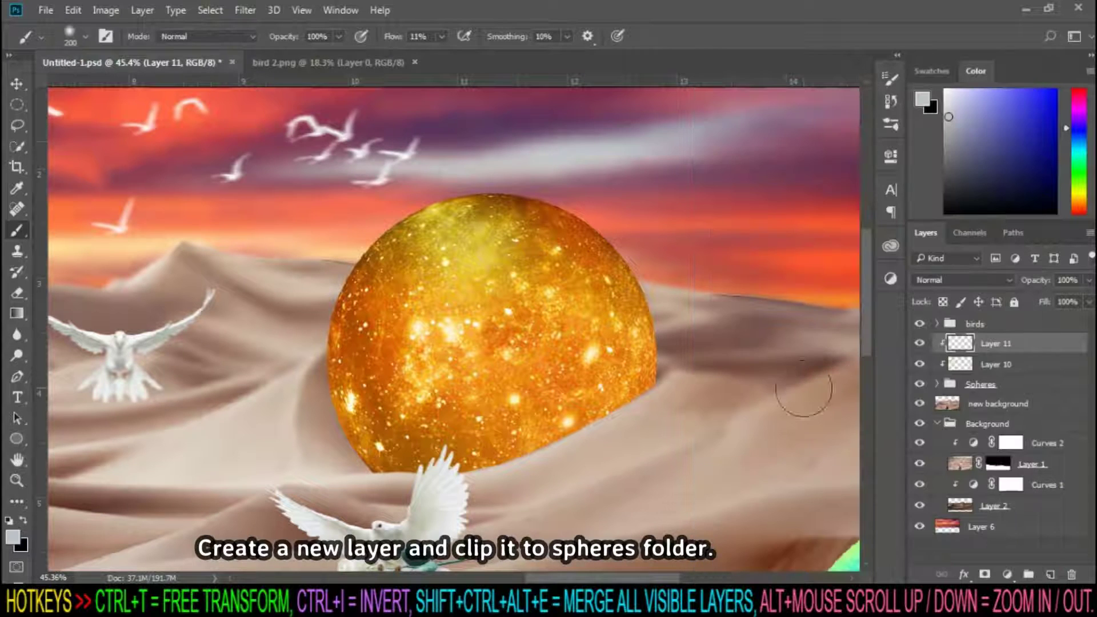
alt+click(528, 153)
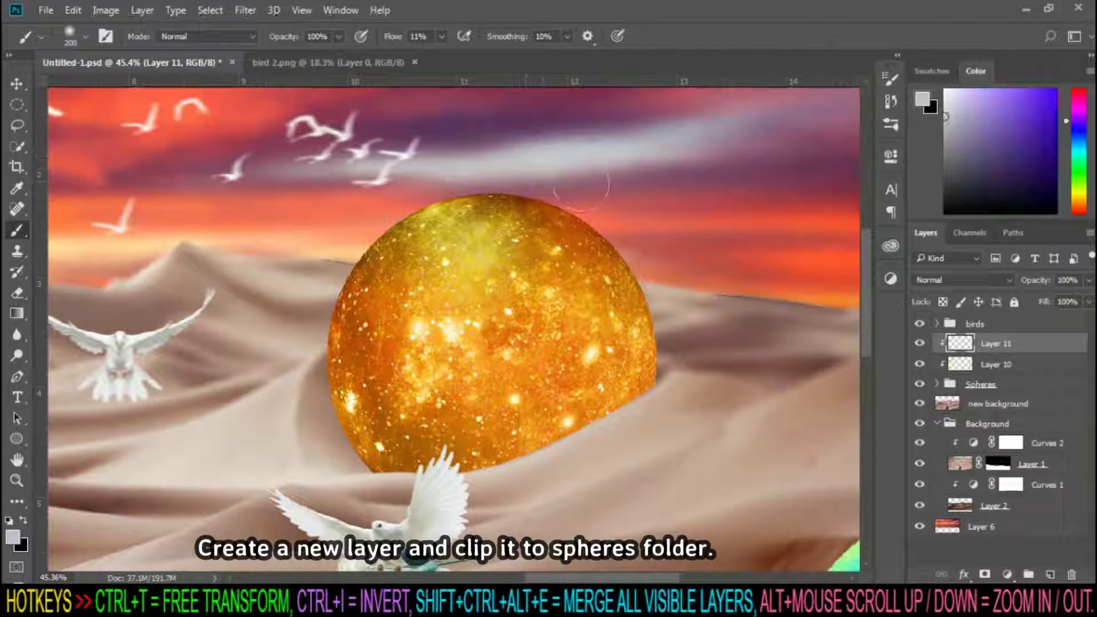
click(442, 36)
drag(441, 56, 459, 56)
mouse_move(500, 174)
mouse_down()
mouse_move(413, 189)
mouse_move(568, 188)
mouse_move(674, 205)
mouse_up()
- Sample the dark purple from the sky and slightly lower the opacity of the grey rim layer
alt+click(681, 165)
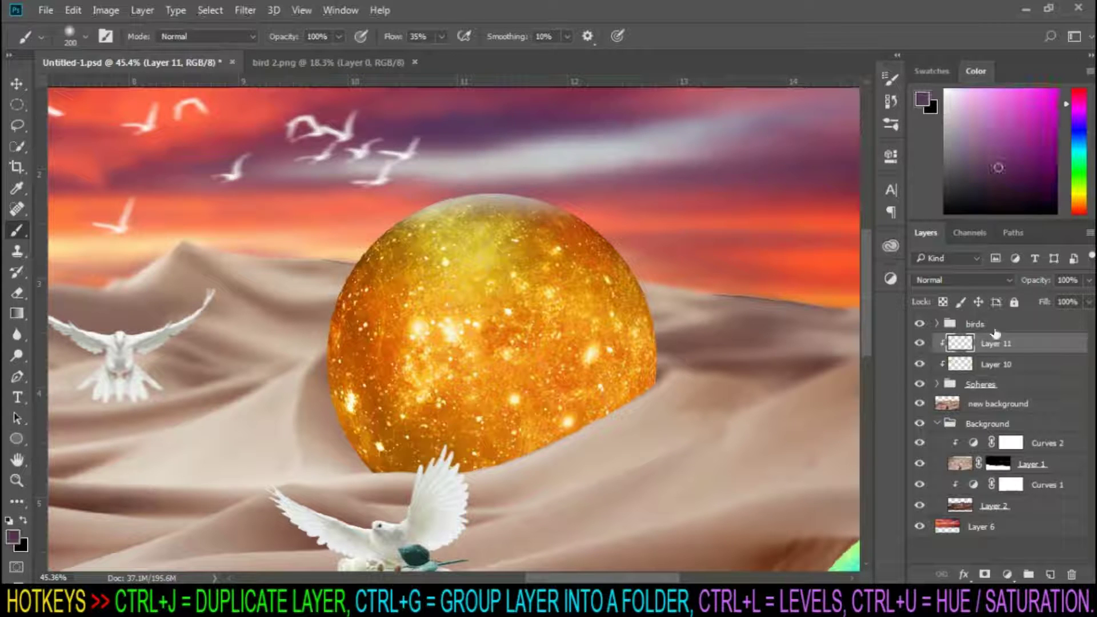
click(1090, 280)
drag(1089, 301, 1079, 301)
- Add another layer clipped to the Spheres group and brush the dark purple along the orange sphere's upper sides at 35% flow
click(1050, 575)
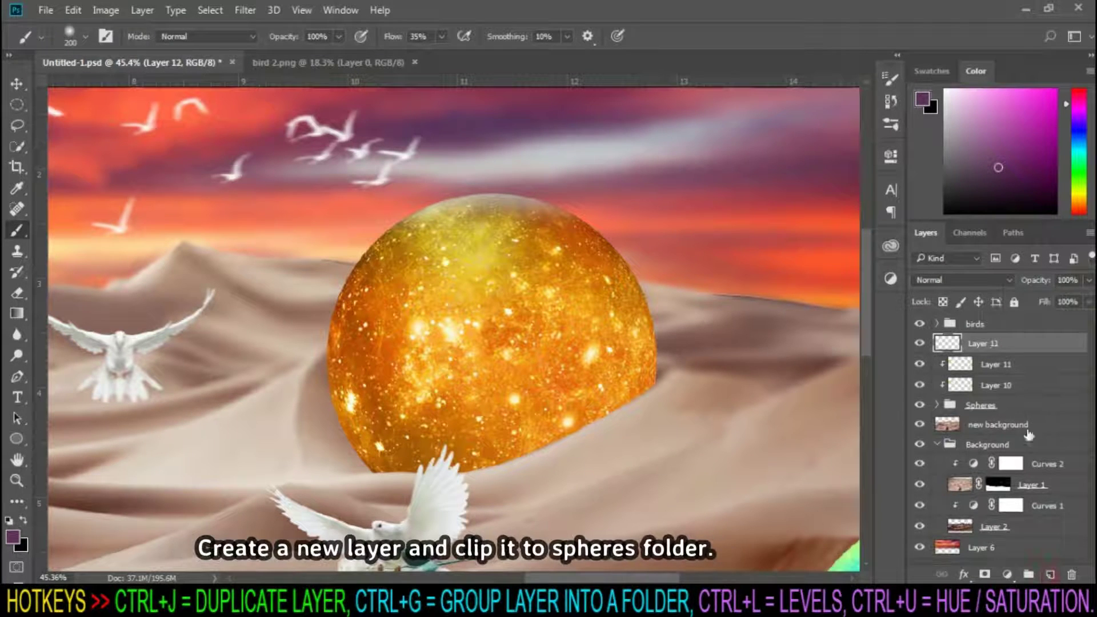
right_click(1034, 354)
click(776, 371)
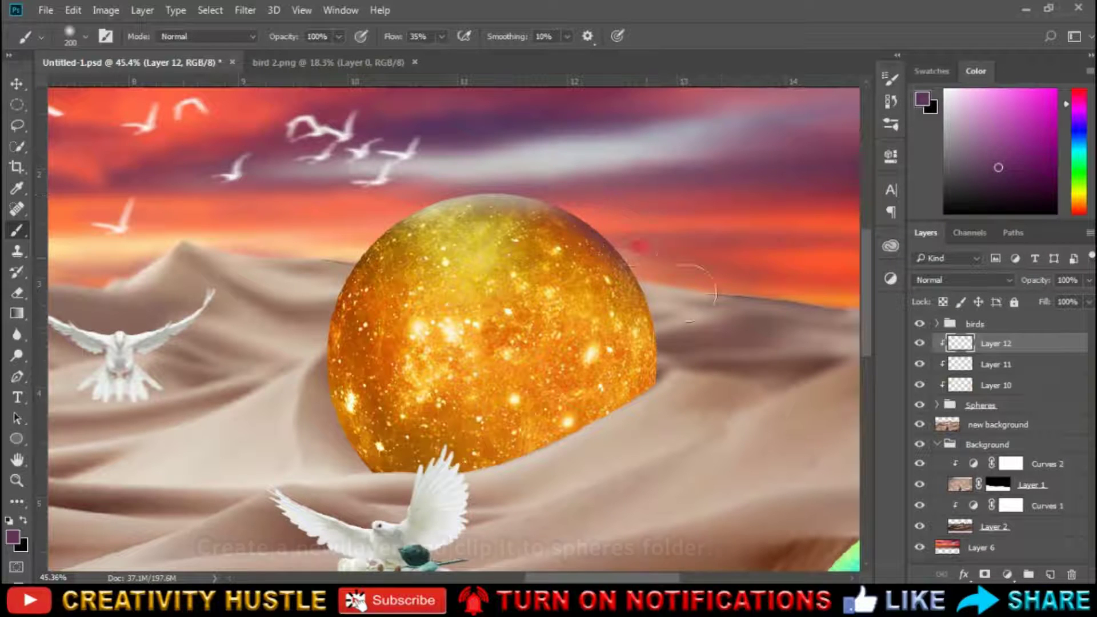
mouse_move(392, 198)
mouse_down()
mouse_move(362, 240)
mouse_move(402, 205)
mouse_move(292, 324)
mouse_move(305, 324)
mouse_up()
scroll(872, 296, down, 1)
scroll(763, 382, down, 8)
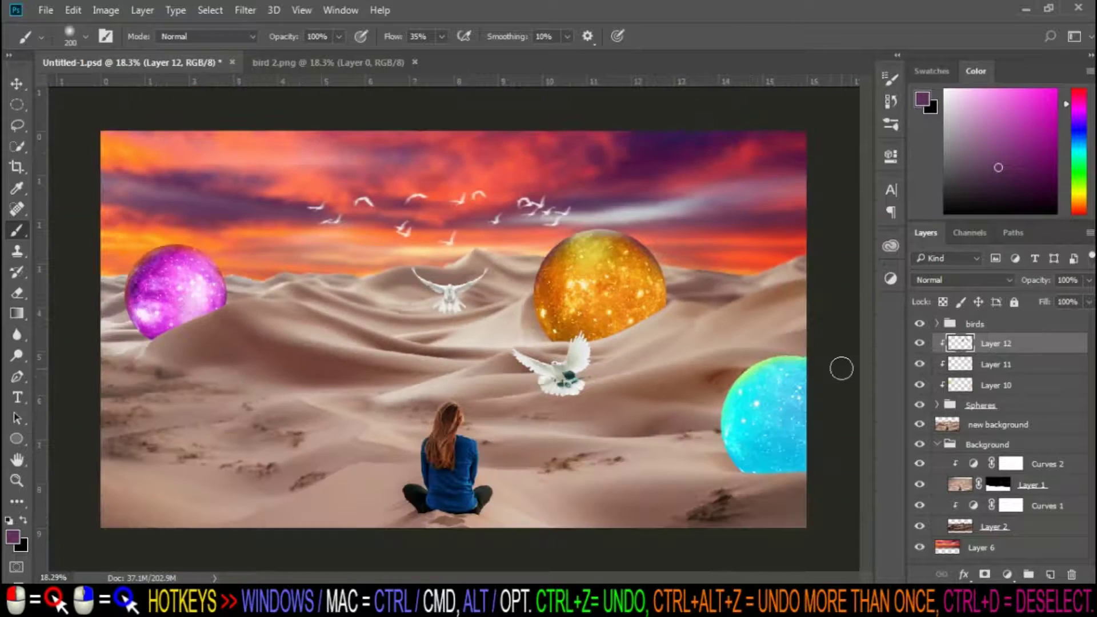
- Brush the purple lightly over the orange sphere's upper face at 12% flow and set the layer's blend mode to Exclusion
scroll(540, 235, up, 4)
click(442, 37)
drag(442, 56, 424, 59)
mouse_move(633, 267)
mouse_down()
mouse_move(590, 266)
mouse_move(613, 265)
mouse_up()
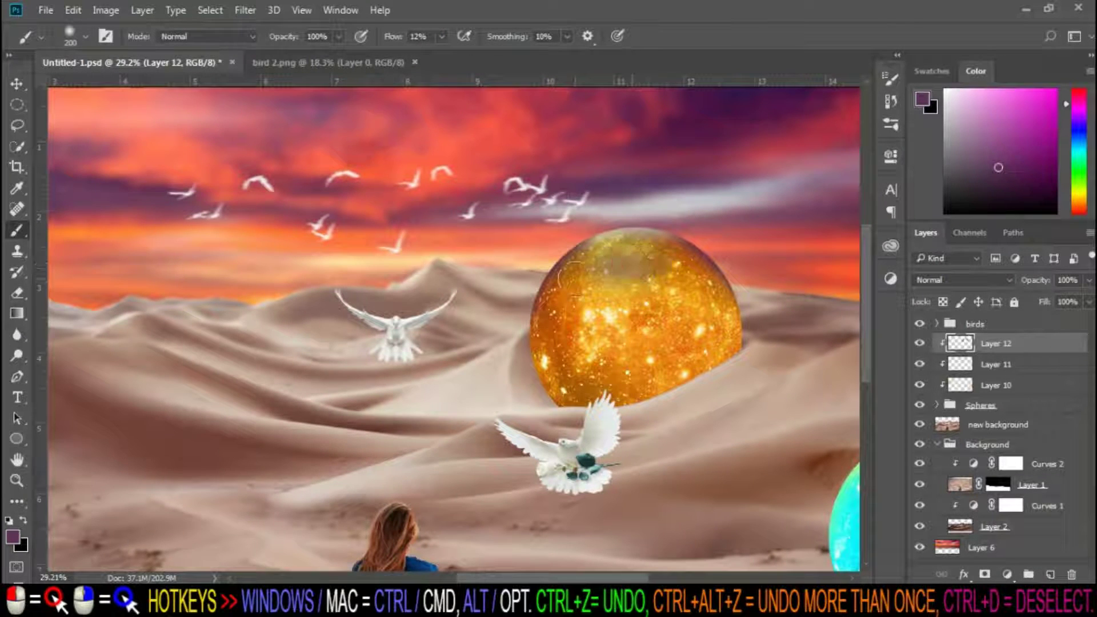
click(1006, 280)
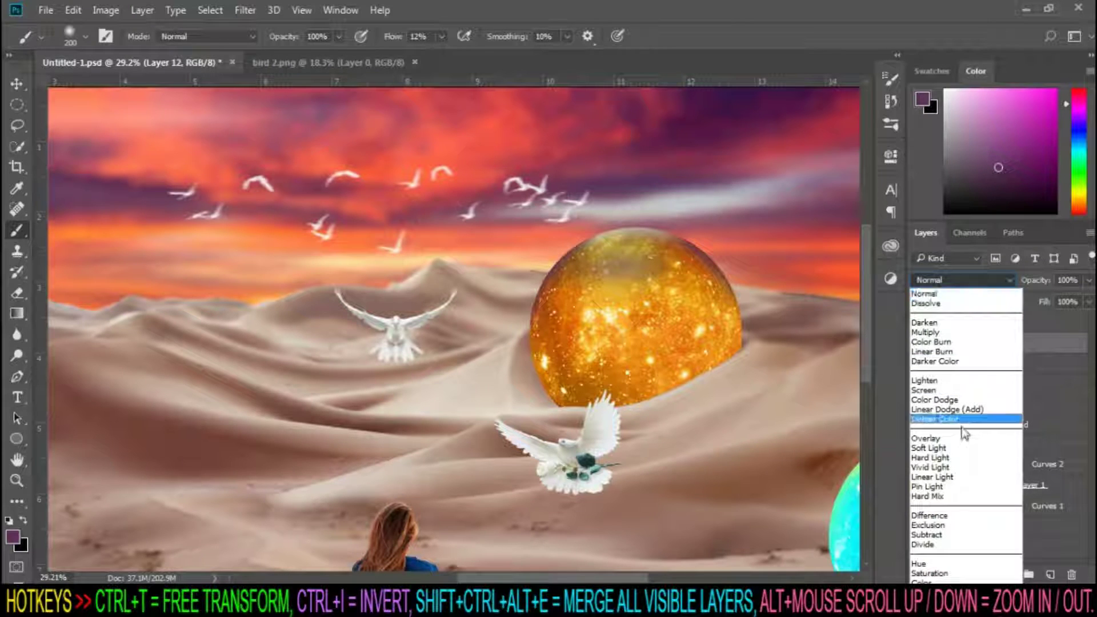
click(948, 526)
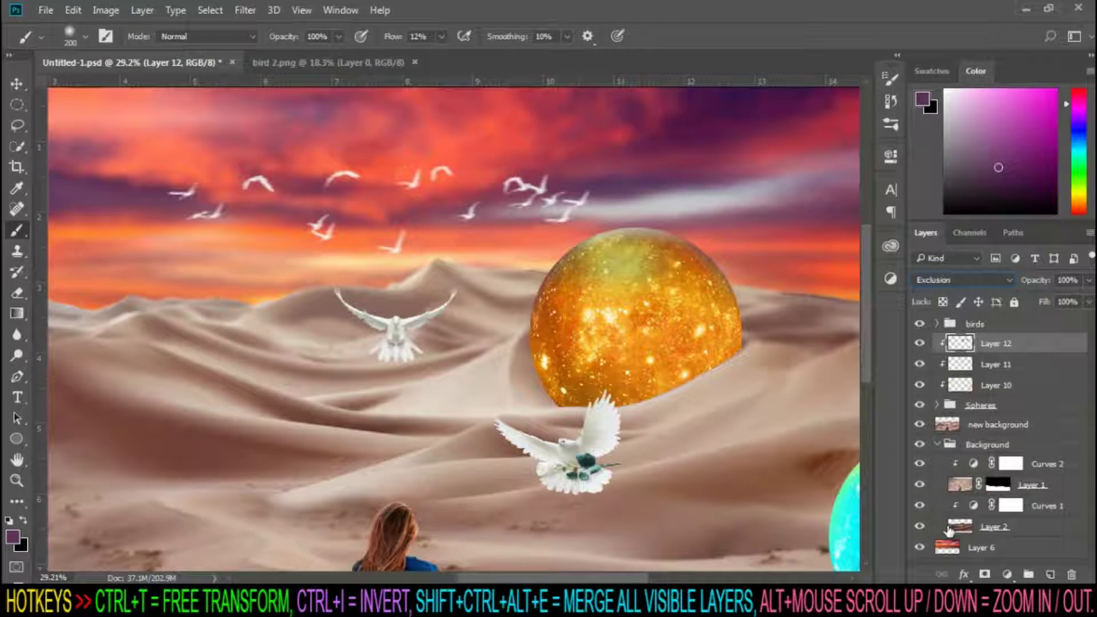
- Set the brush flow to 39%, brush more purple around the orange sphere's upper edge, and save the document
click(441, 36)
drag(445, 55, 460, 54)
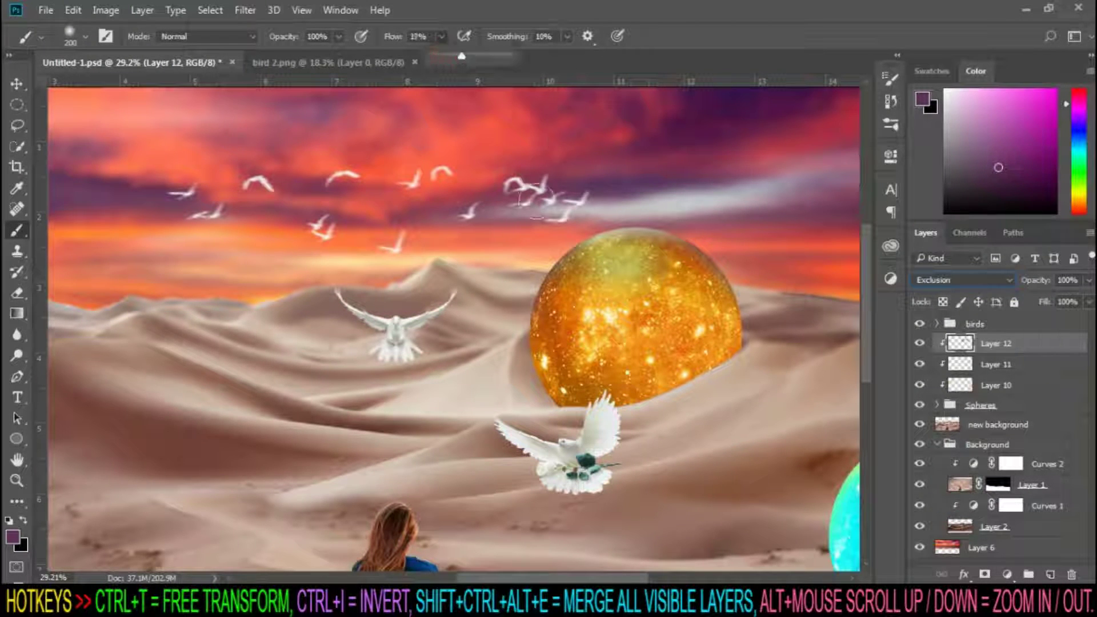
mouse_move(542, 268)
mouse_down()
mouse_move(722, 244)
mouse_move(754, 314)
mouse_up()
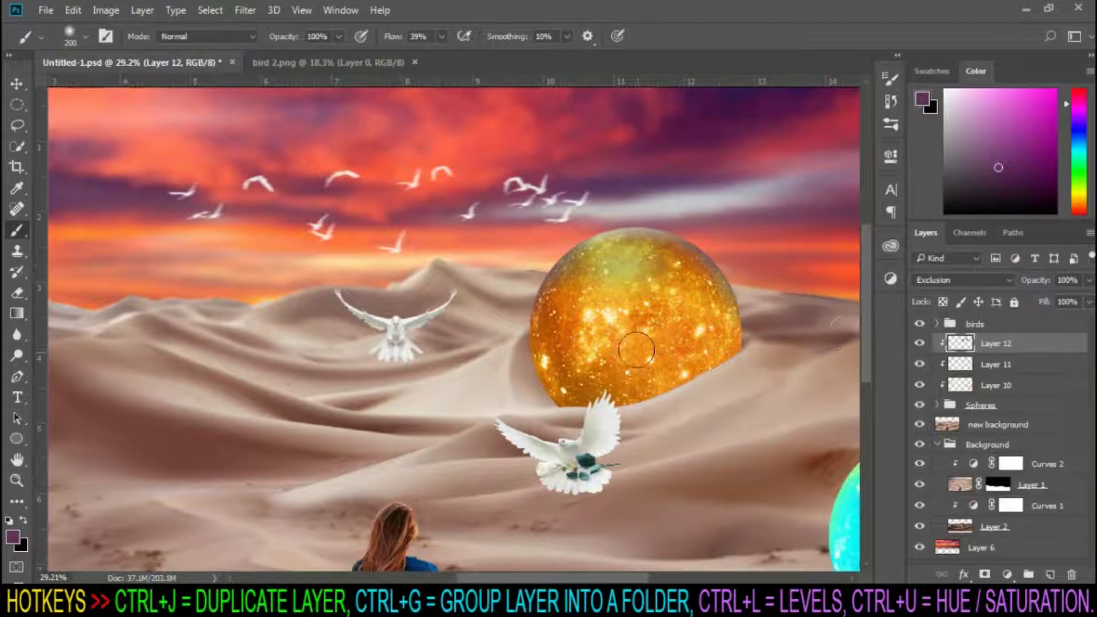
scroll(636, 349, down, 3)
key(ctrl+s)
- Clip a Photo Filter adjustment to the new background layer, using the Magenta filter at about 42% density
click(1044, 330)
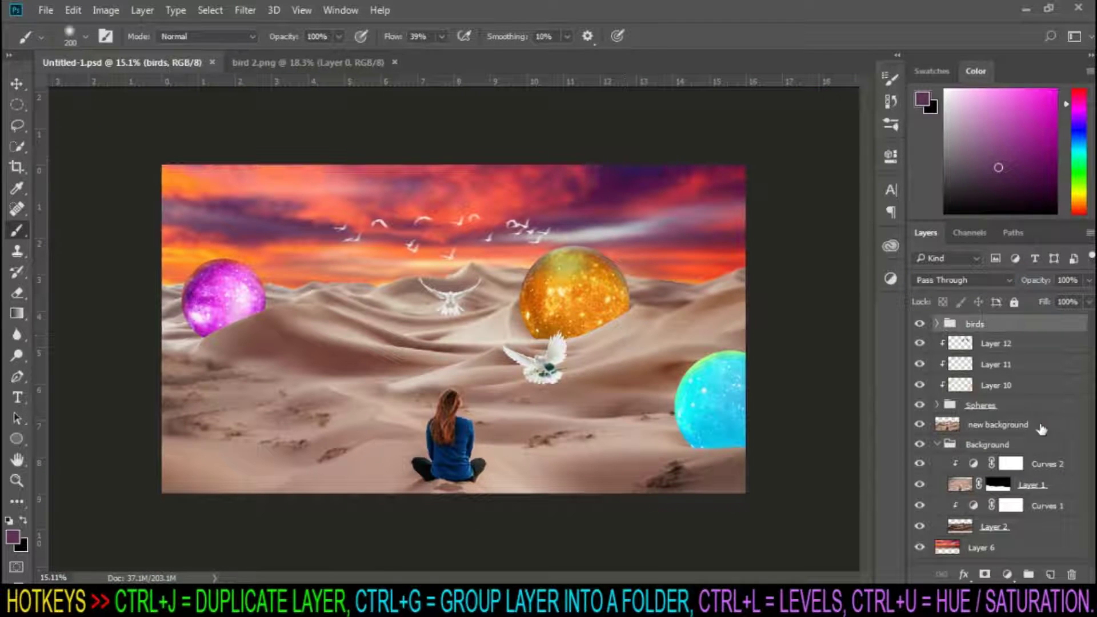
click(1041, 427)
click(1010, 576)
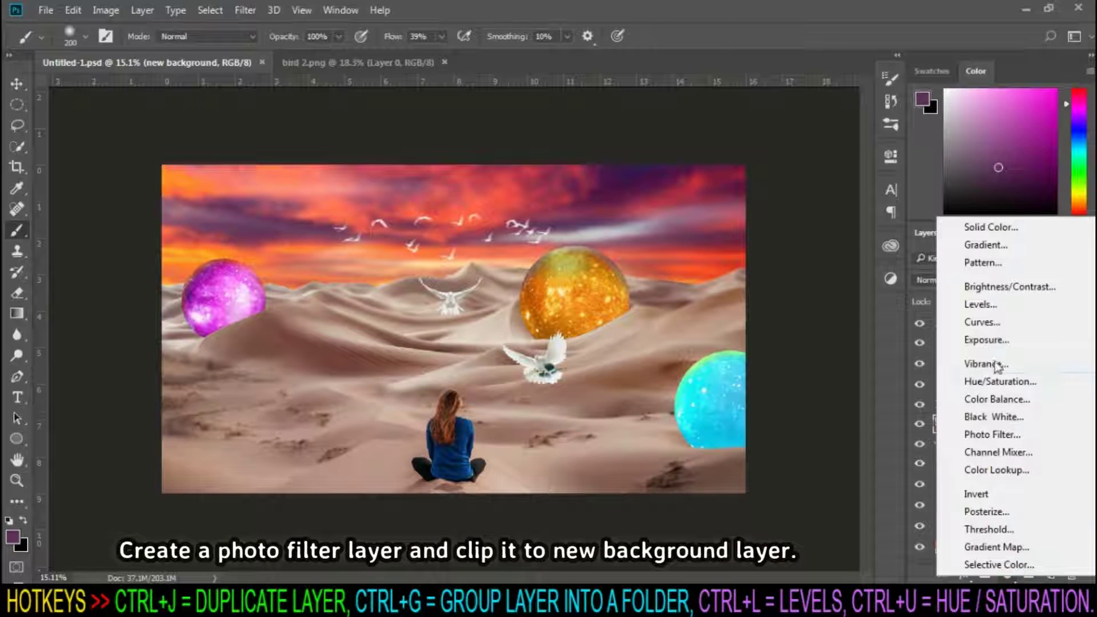
click(992, 435)
click(753, 426)
click(726, 203)
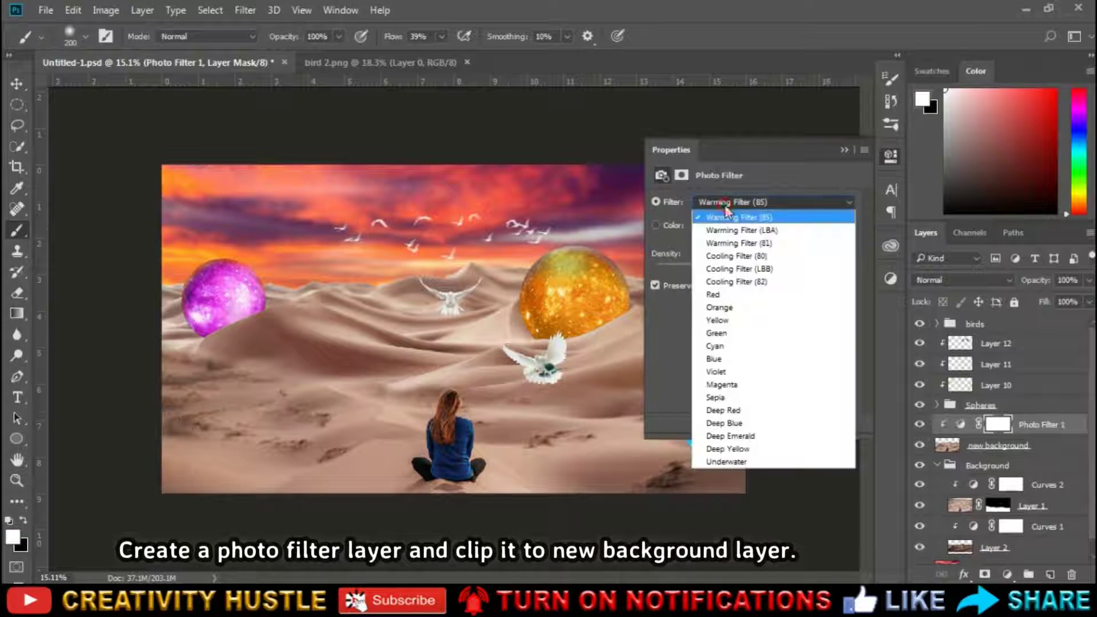
click(721, 384)
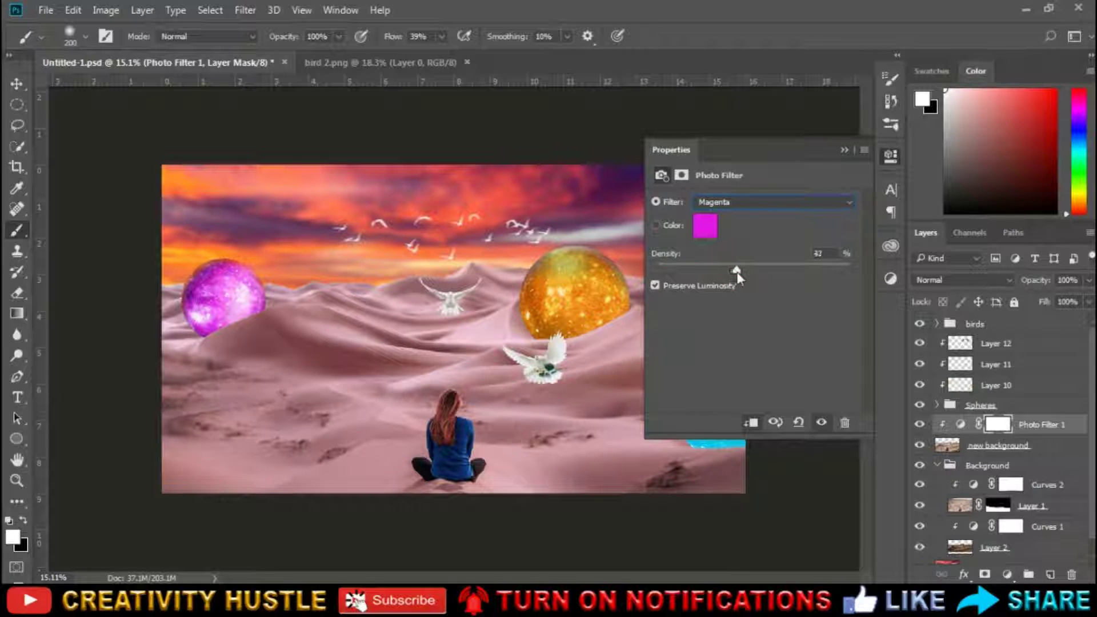
click(845, 150)
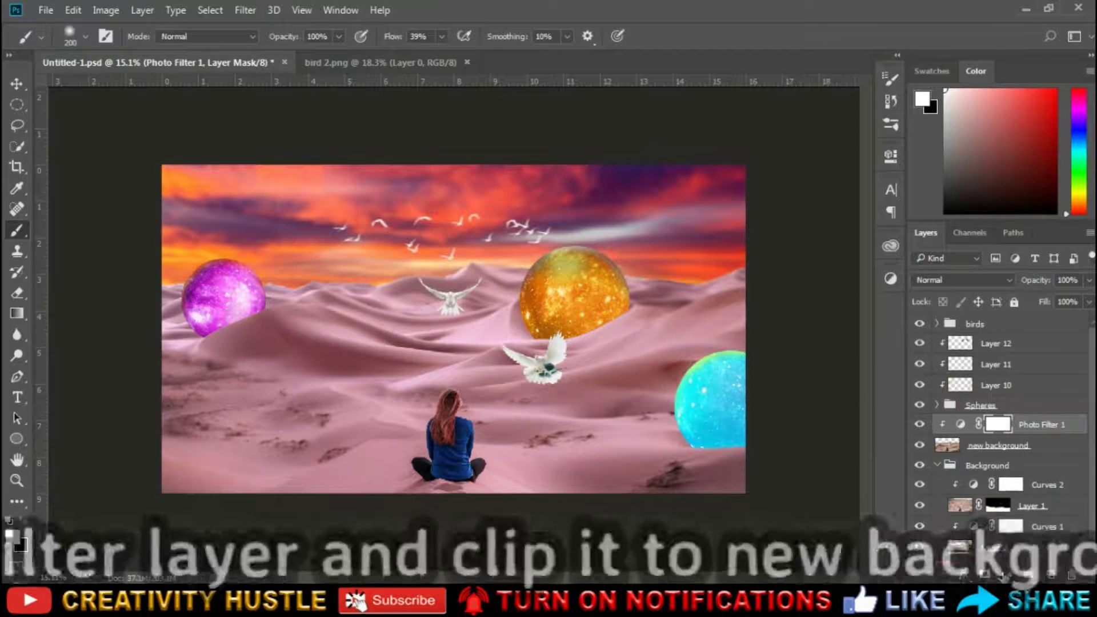
- Clip a second Photo Filter to the new background layer with Warming Filter (85) at 60% density, and save the document
click(1006, 575)
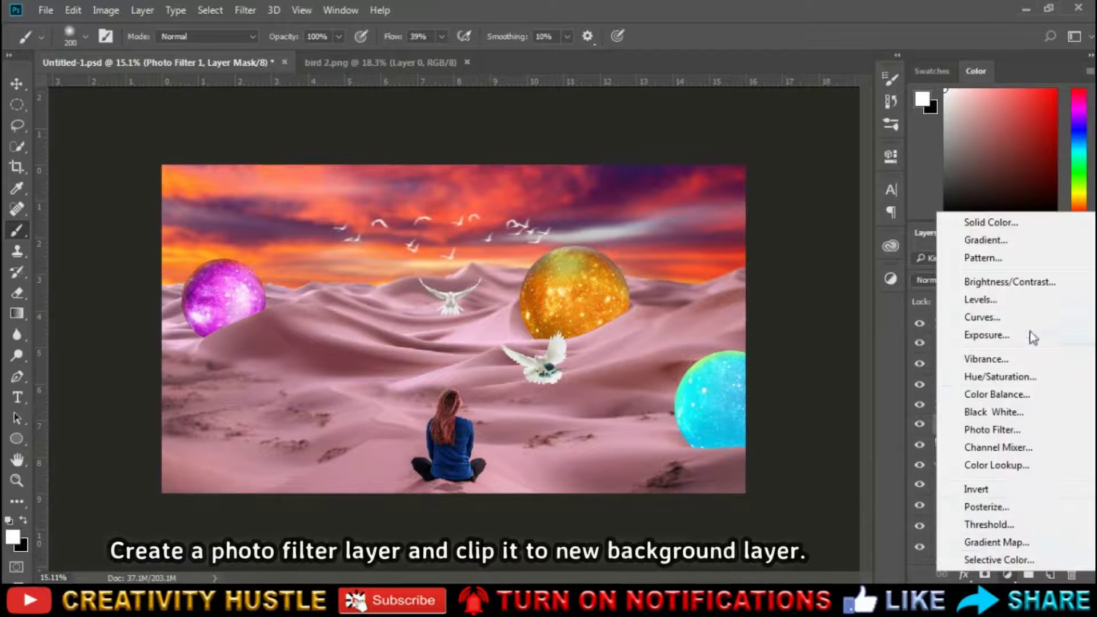
click(1037, 428)
click(751, 422)
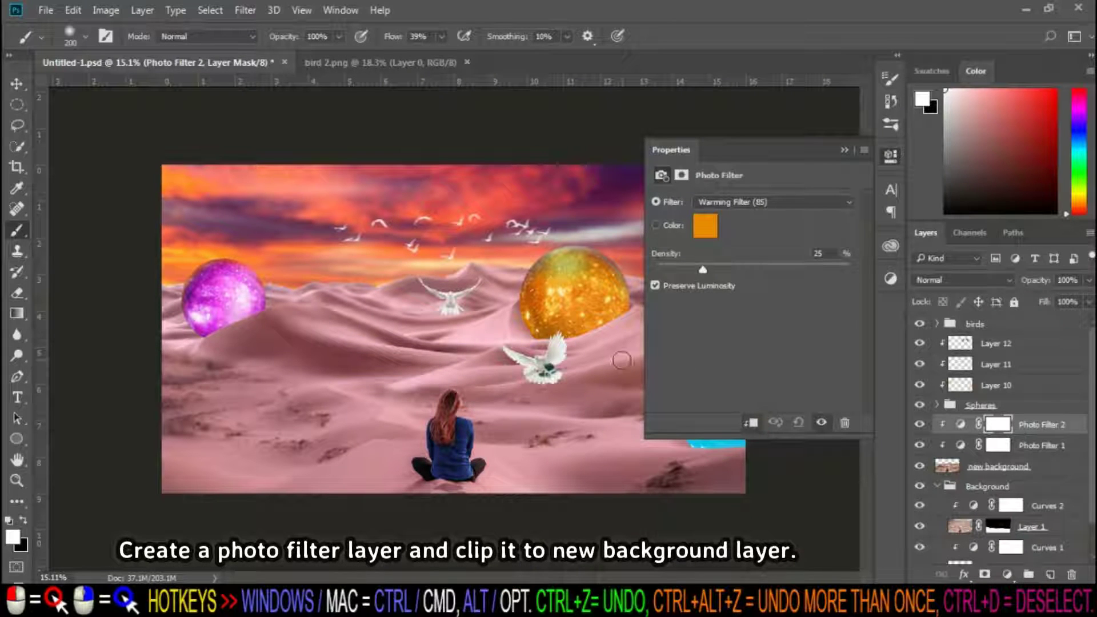
drag(703, 270, 717, 270)
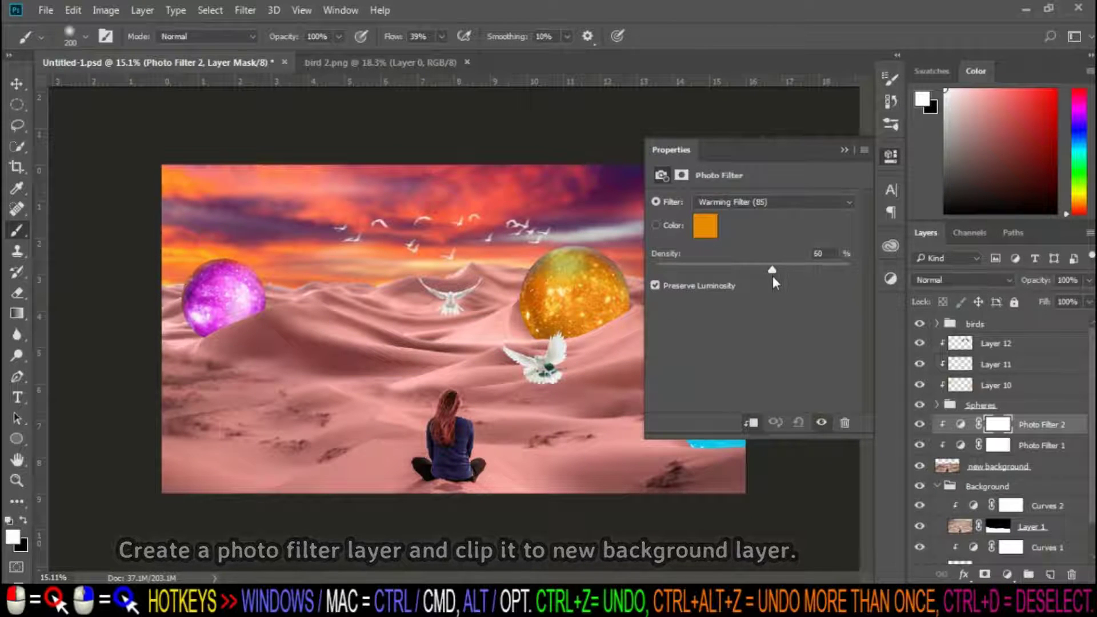
click(844, 149)
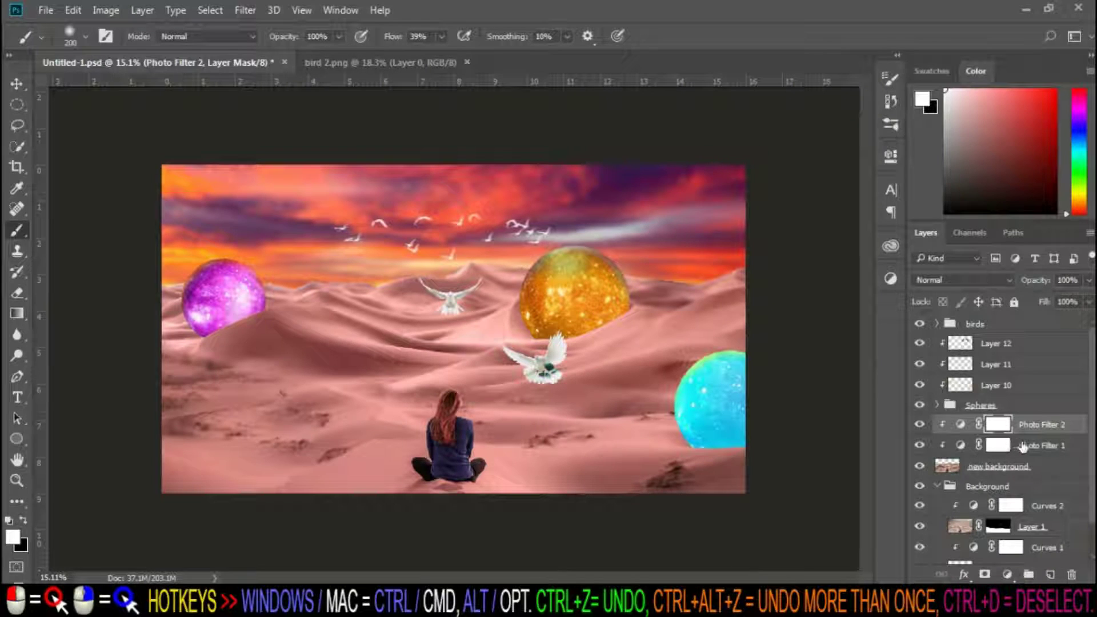
key(ctrl+s)
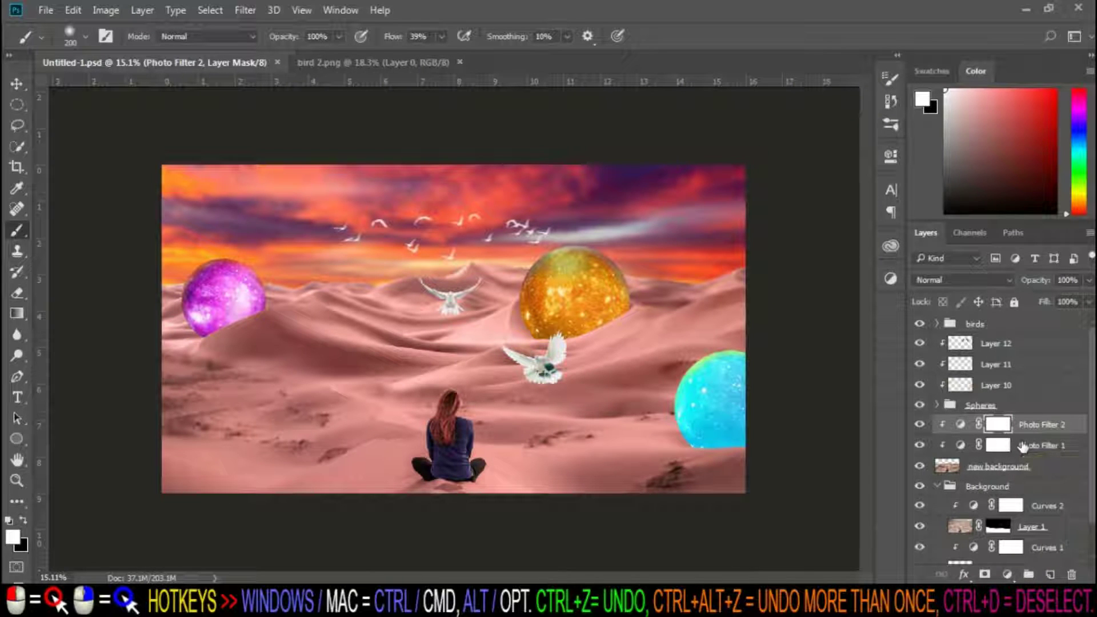
- Add a Color Lookup adjustment layer above the birds group and clip it to the group
scroll(1000, 440, down, 2)
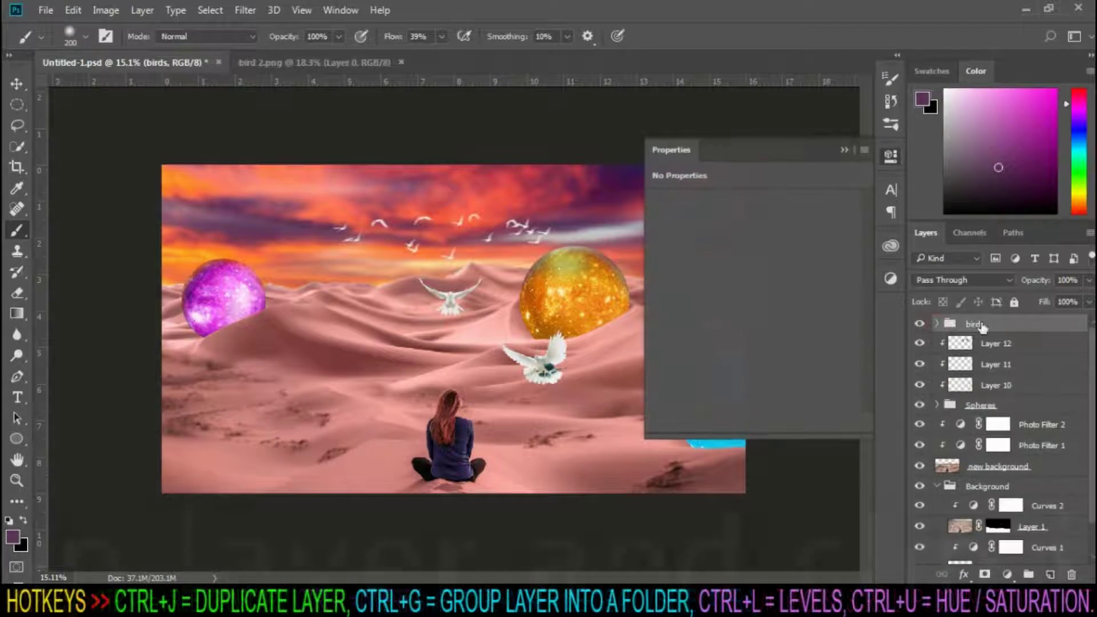
click(1007, 574)
click(1032, 451)
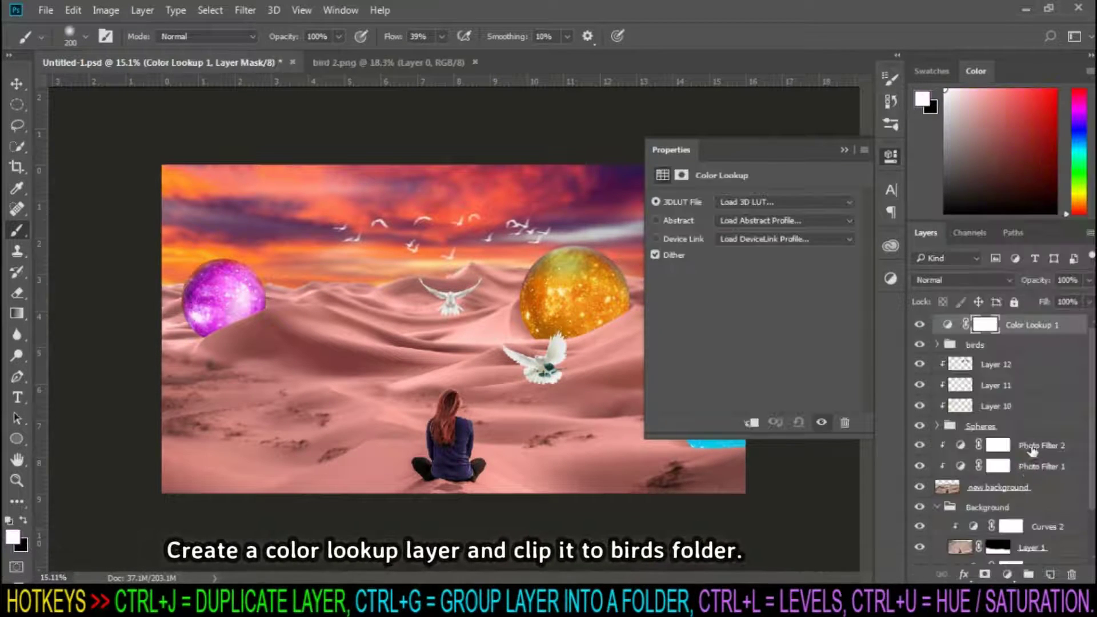
right_click(1039, 325)
click(766, 438)
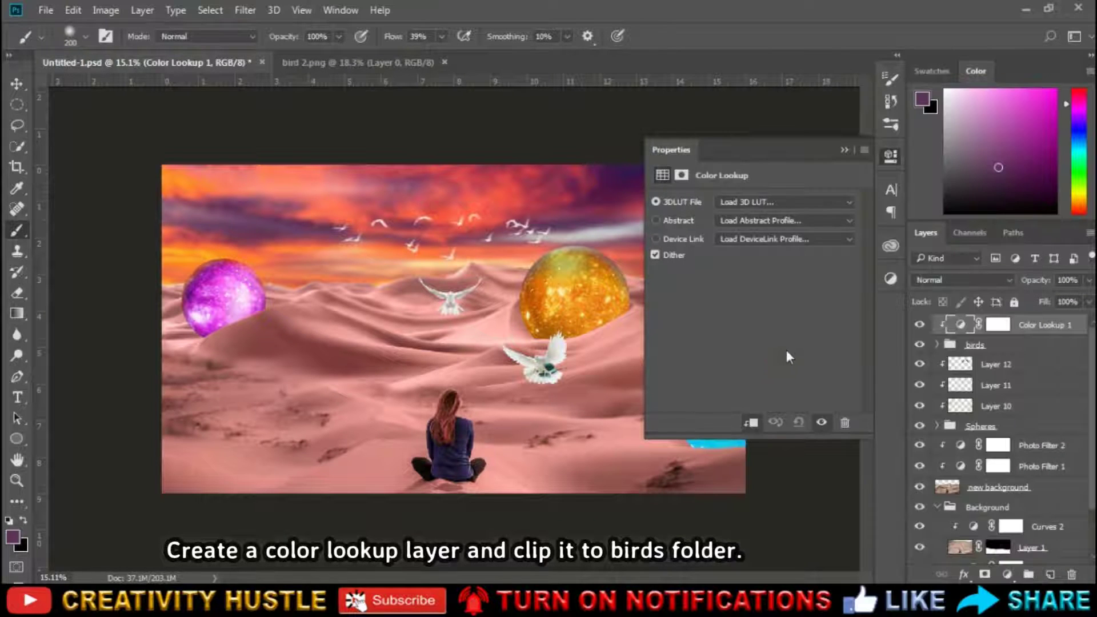
- Load the LateSunset.3DL table in the birds' Color Lookup adjustment and reduce the layer's opacity to 68%
click(754, 202)
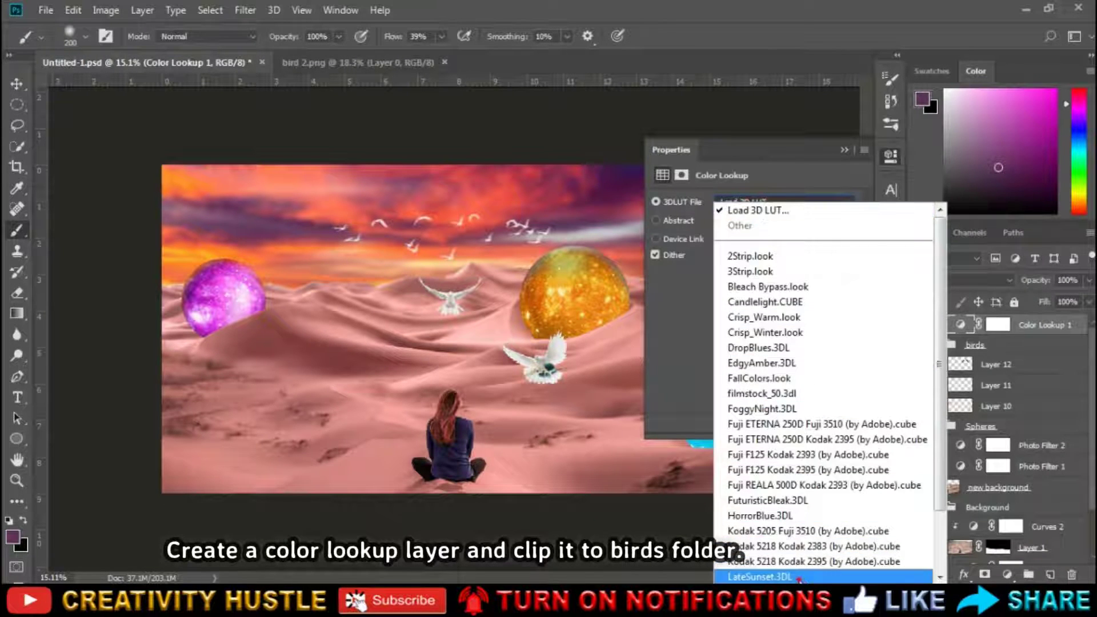
click(798, 579)
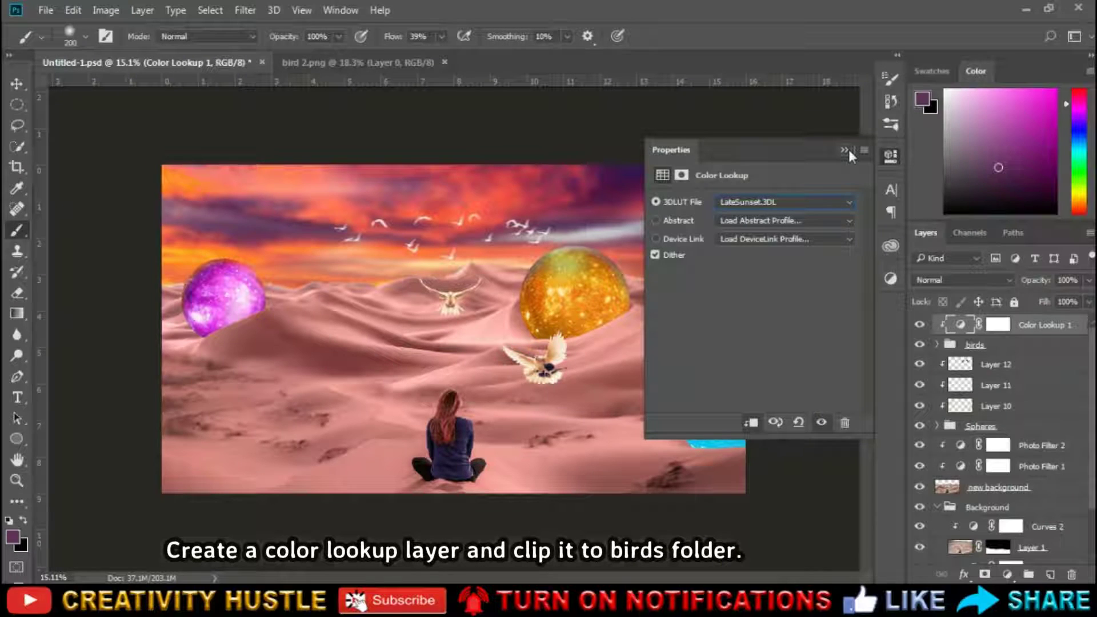
click(847, 150)
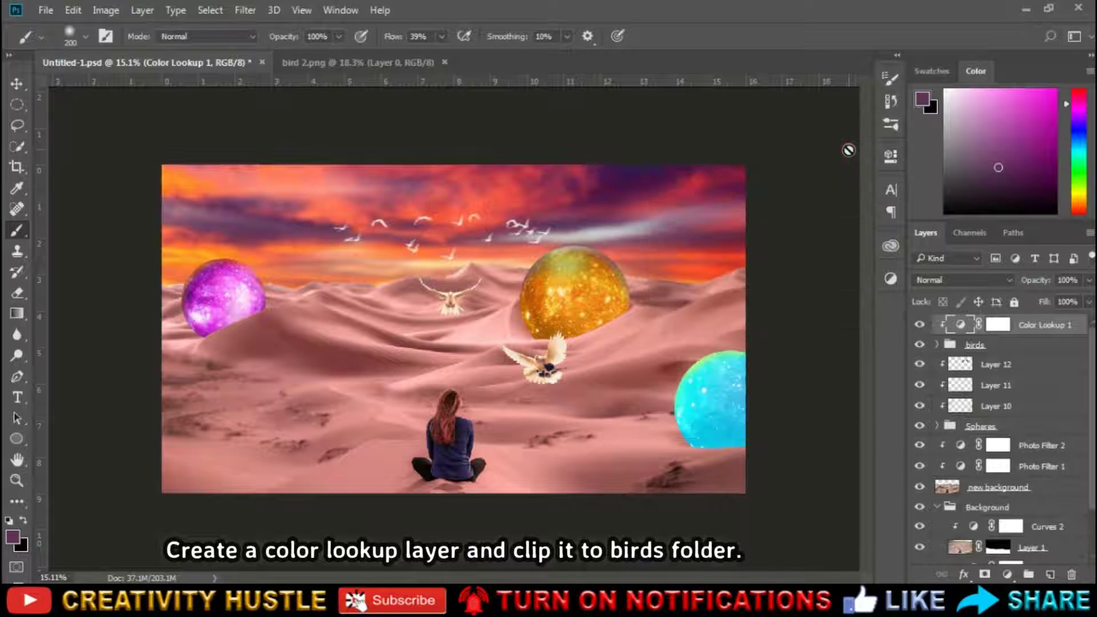
click(1088, 280)
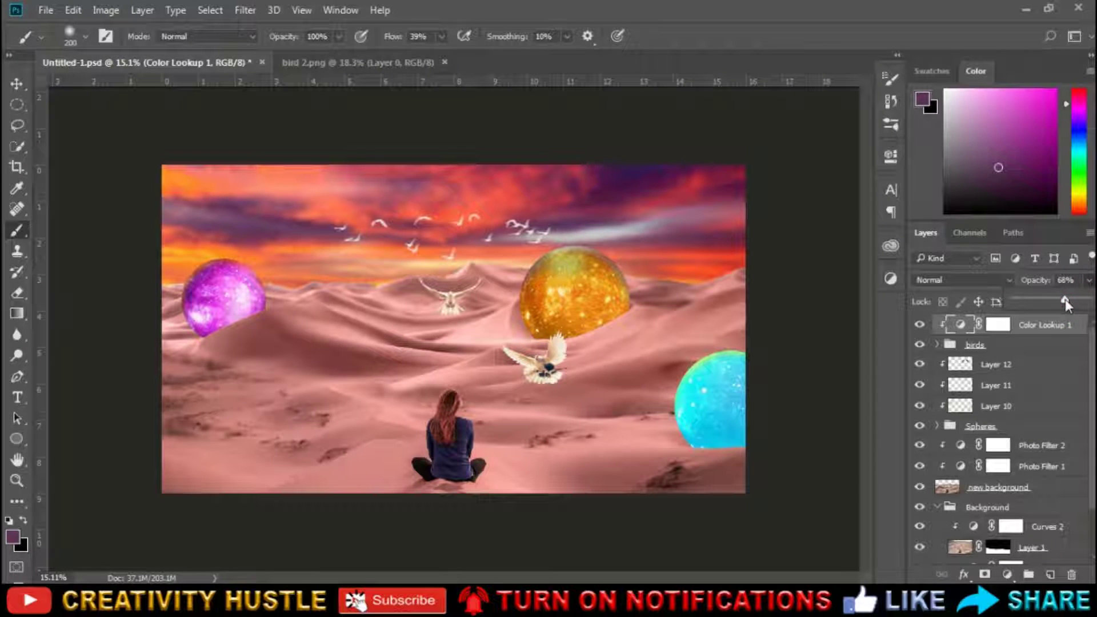
click(1061, 332)
- Expand the birds group, toggle Layer 9's visibility to identify the small birds, and keep that layer selected
scroll(510, 271, up, 7)
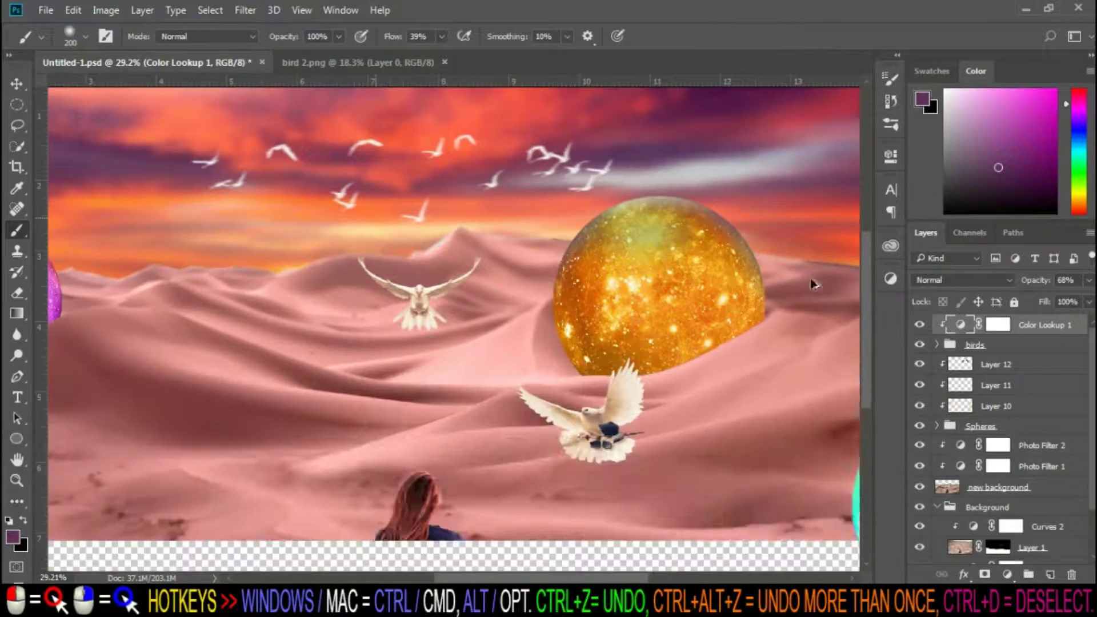
scroll(813, 283, left, 2)
click(937, 345)
click(993, 366)
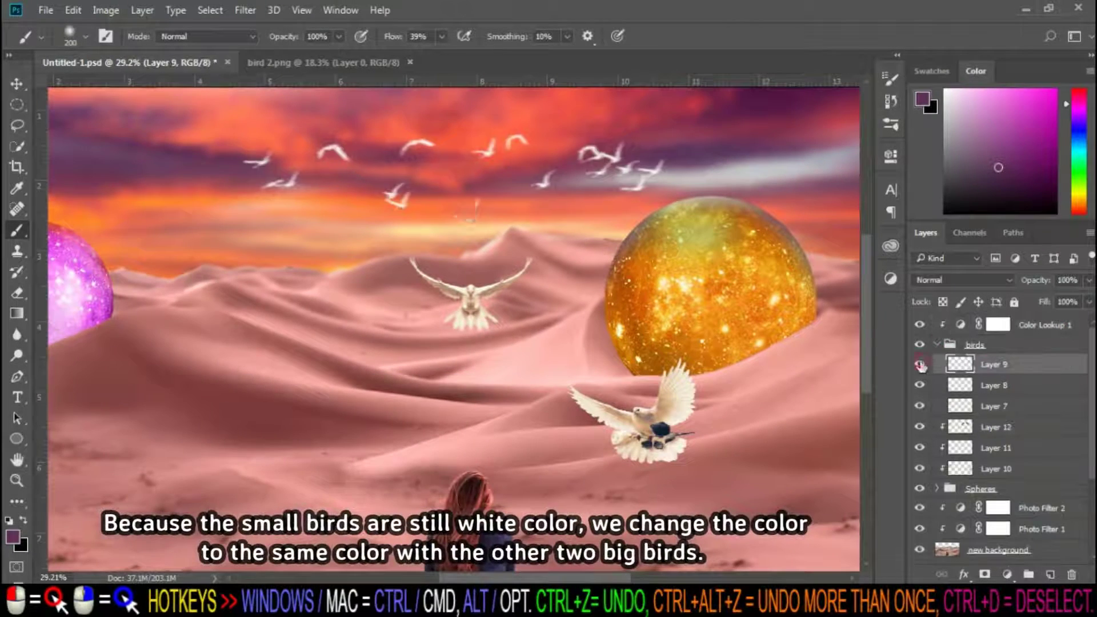
click(919, 364)
click(1028, 366)
double_click(994, 365)
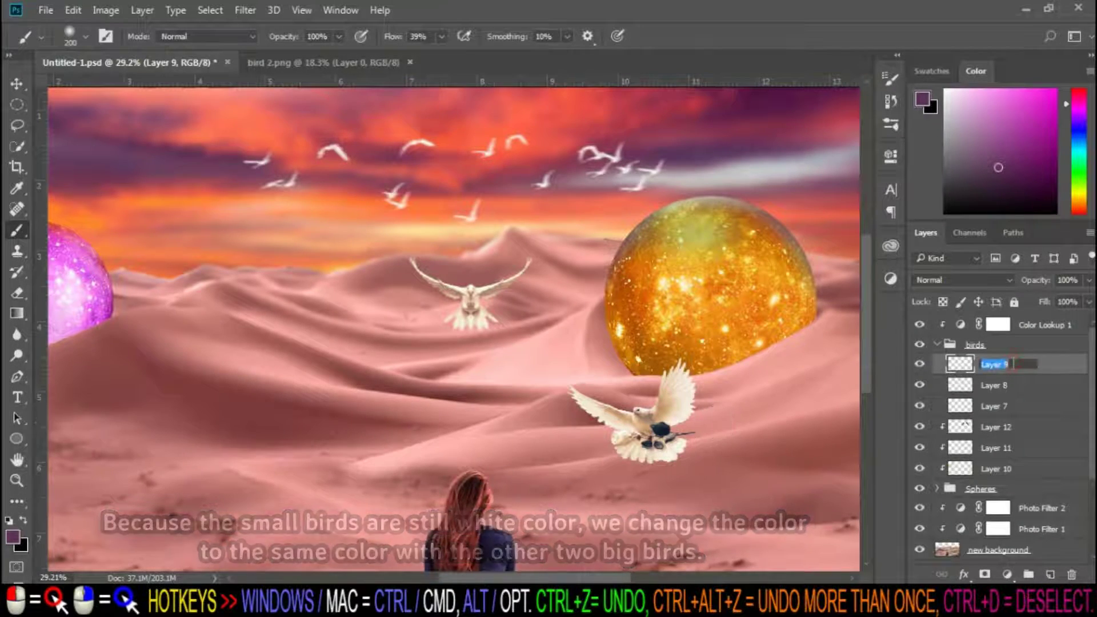
- Add a Color Overlay to the small birds' layer using the cream colour #f1e2cf sampled from the upper big dove
double_click(1050, 365)
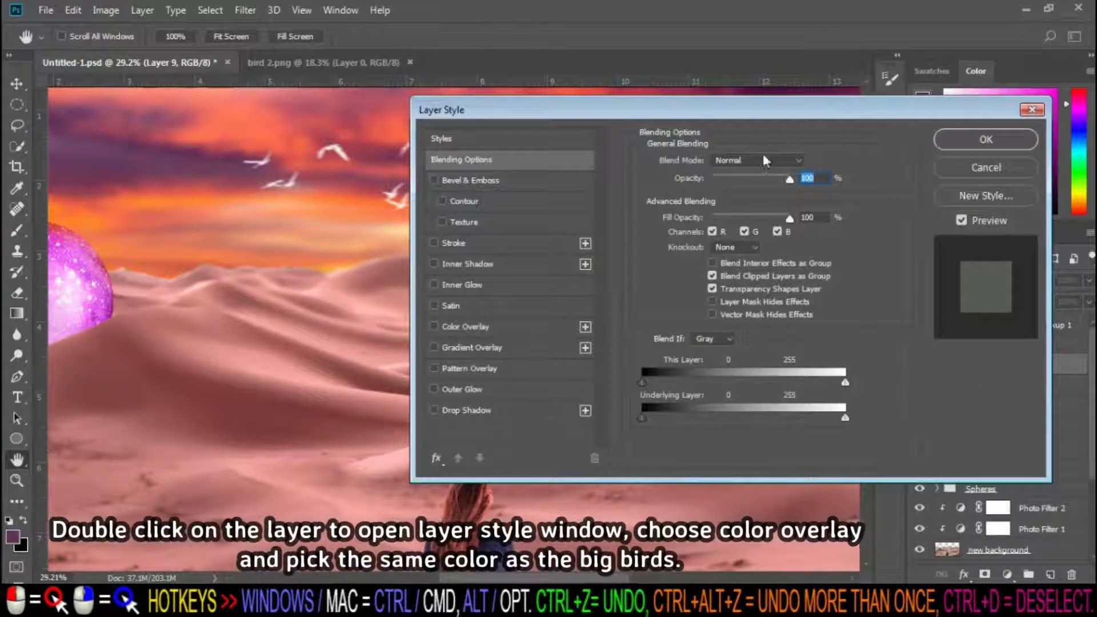
drag(733, 111, 931, 139)
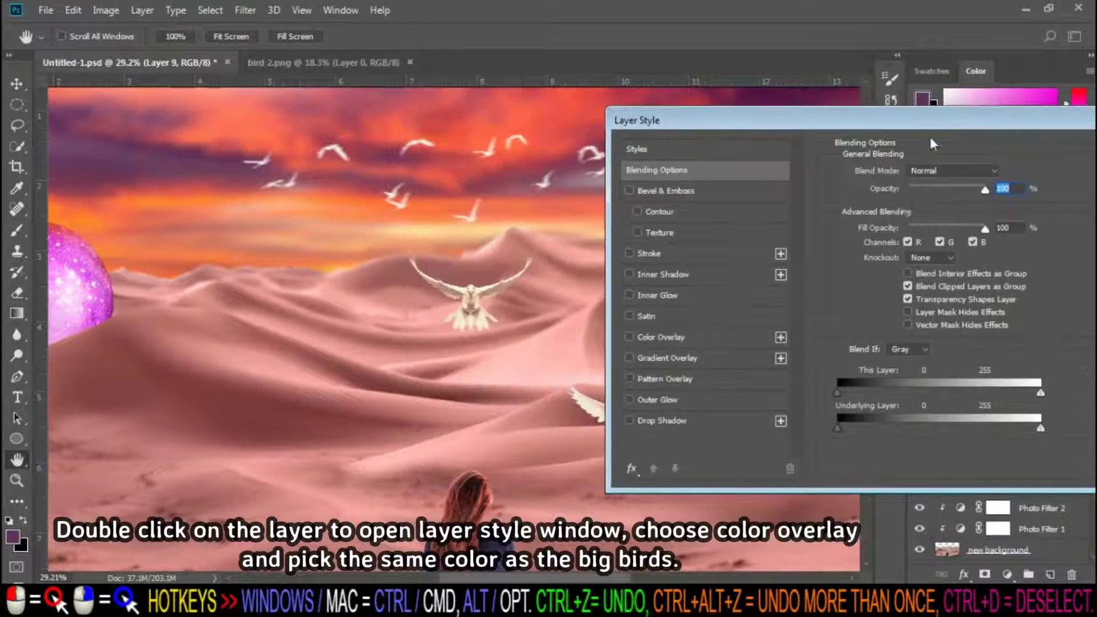
click(691, 339)
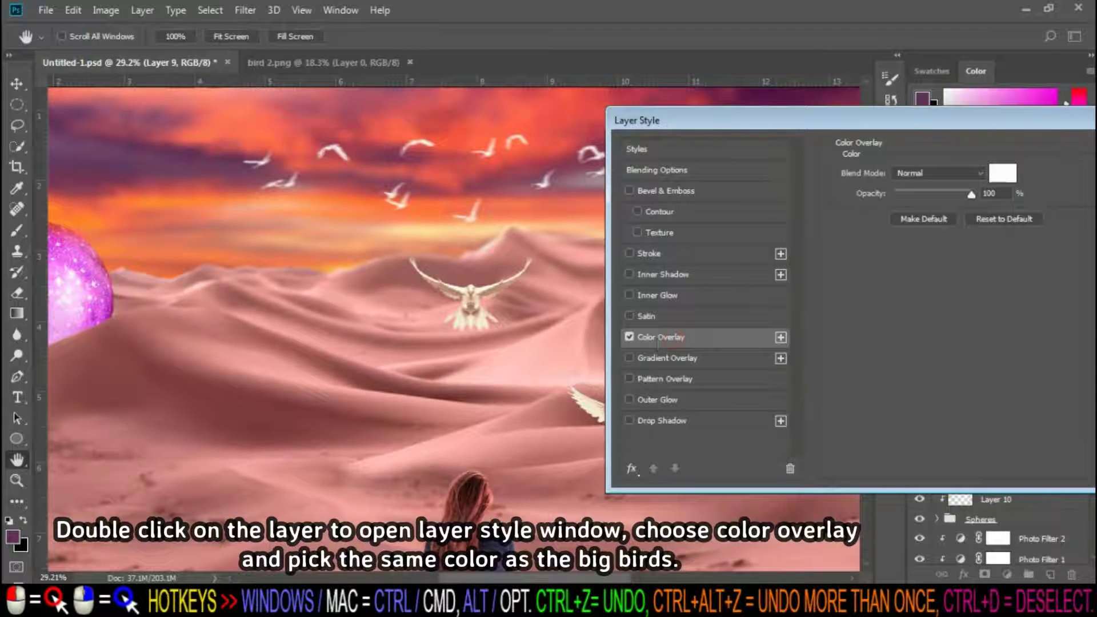
click(1010, 166)
drag(570, 289, 933, 230)
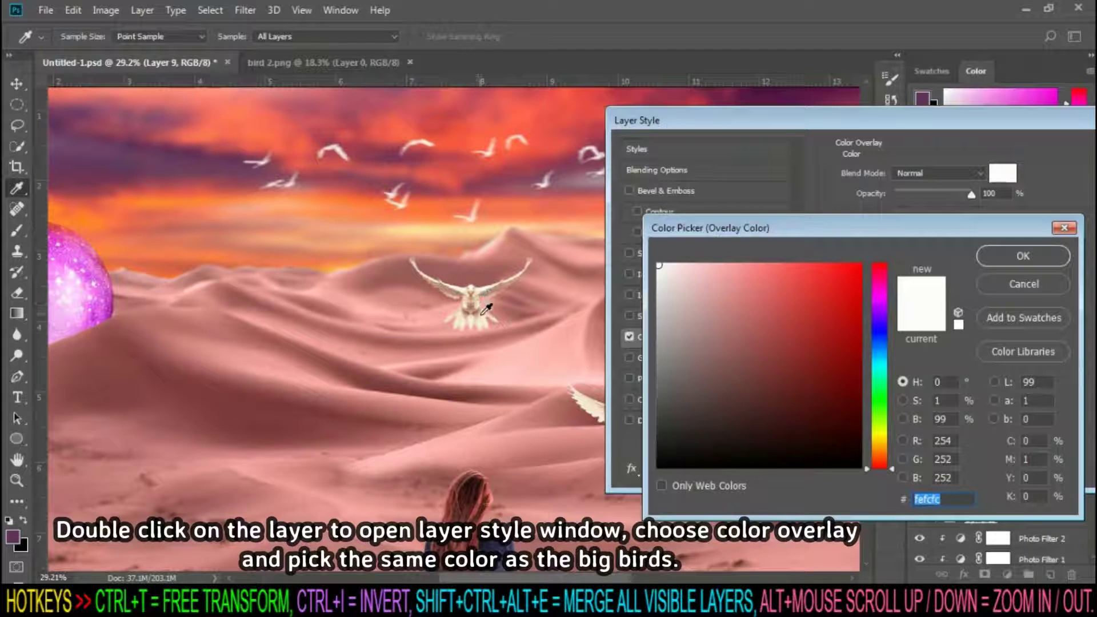
click(483, 313)
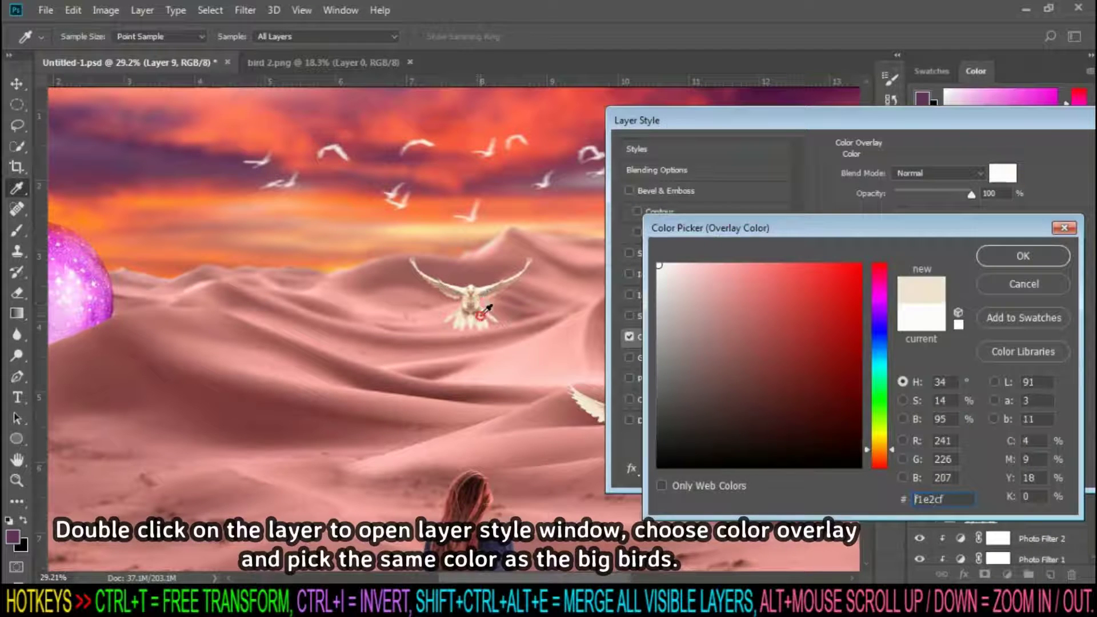
click(1025, 255)
drag(967, 125, 647, 164)
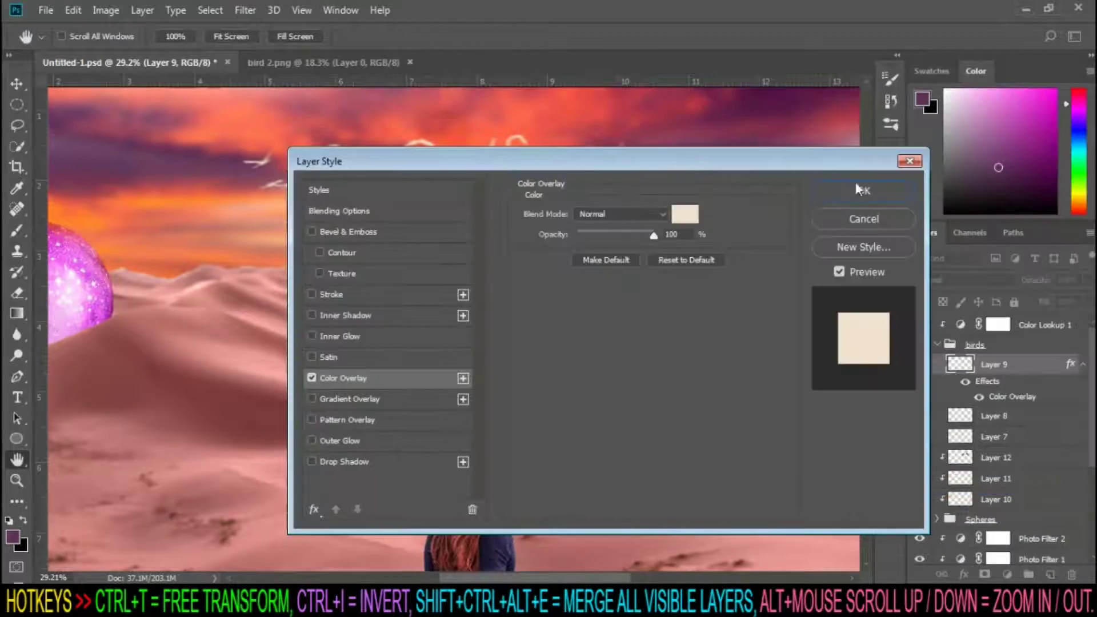
click(856, 186)
- Scale the two big doves on Layer 8 and Layer 7 together down to about 94%
scroll(592, 311, down, 3)
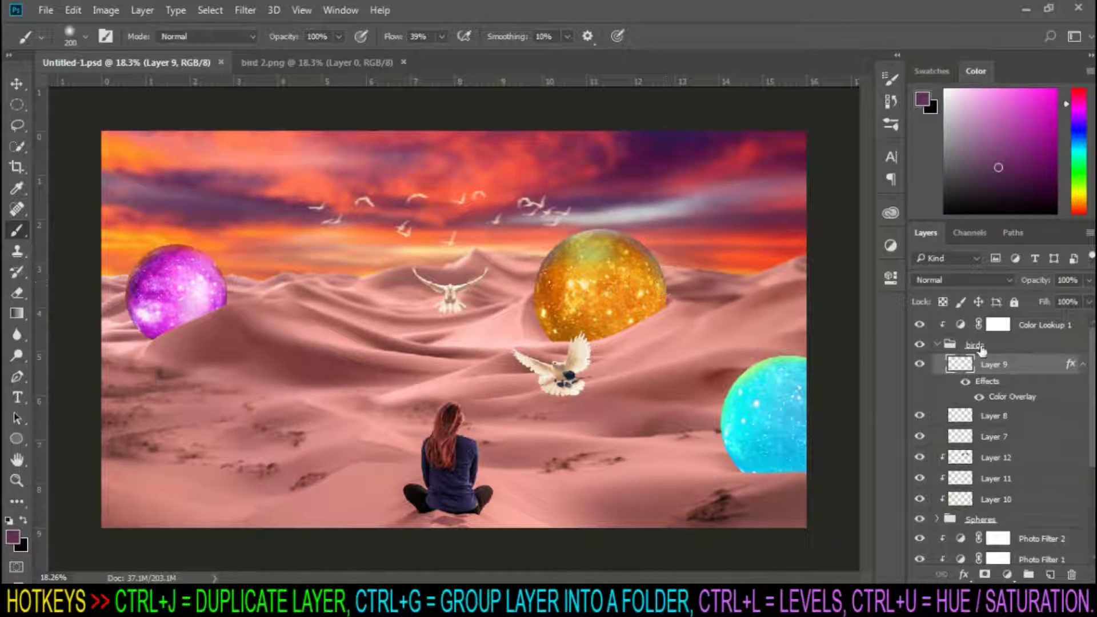
click(998, 422)
ctrl+click(1003, 439)
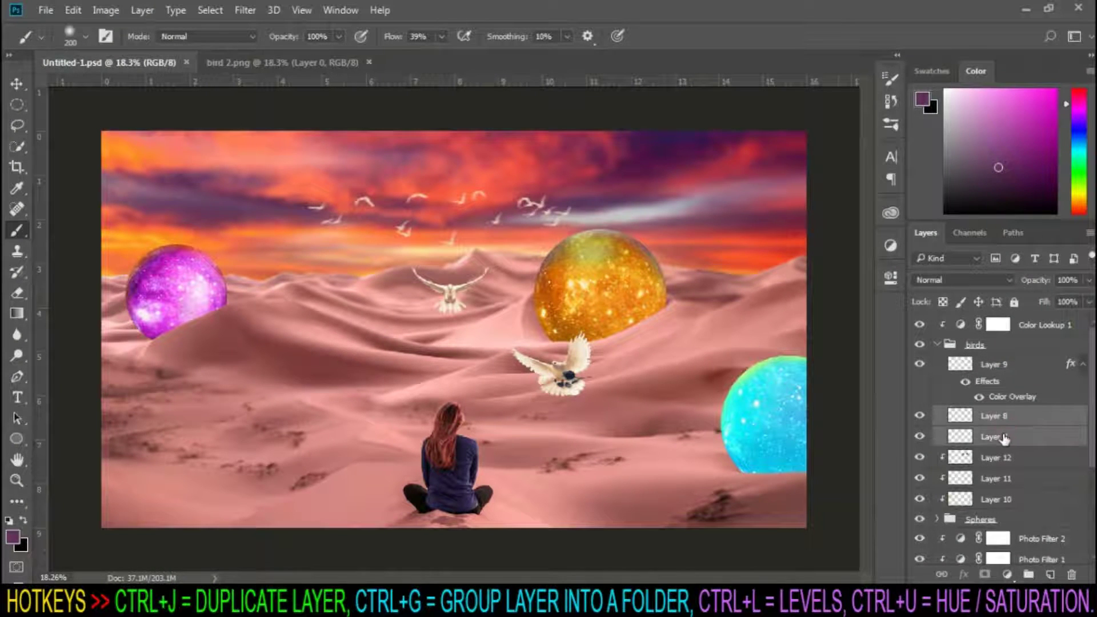
key(ctrl+t)
drag(591, 269, 581, 275)
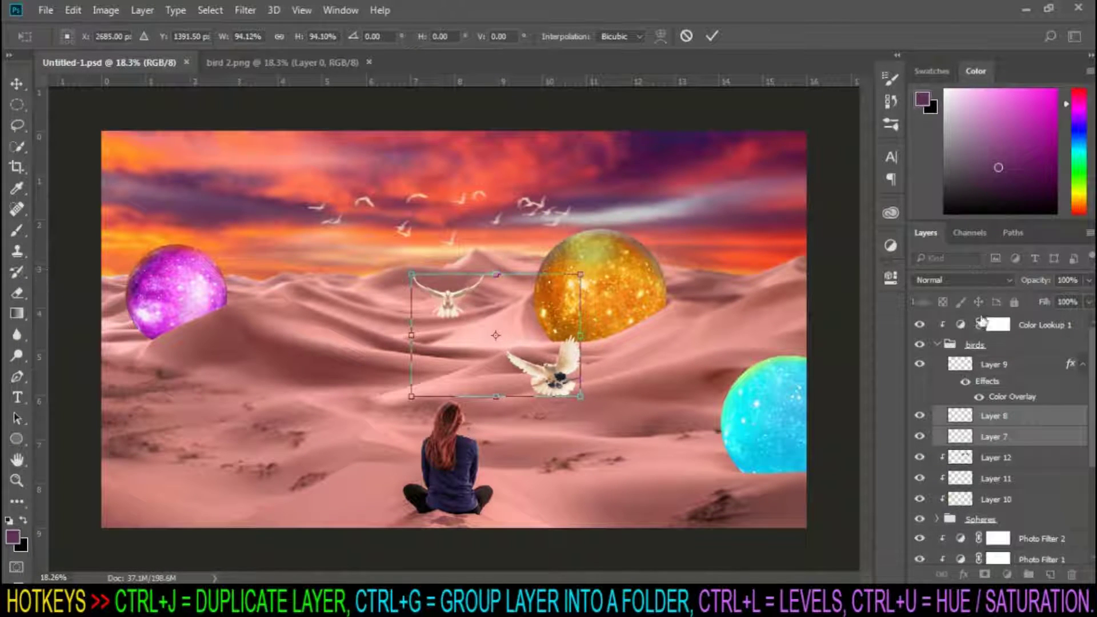
key(Return)
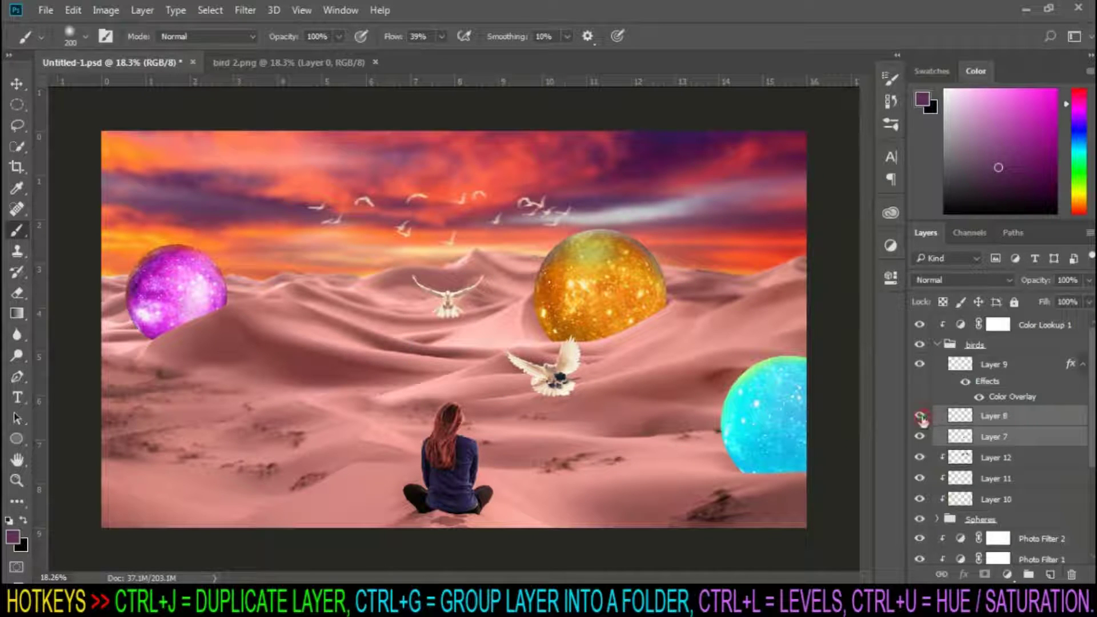
- Rename the small birds' layer as bird 3, Layer 8 as bird 2 and Layer 7 as bird 1
double_click(995, 366)
text(bird 3)
key(Return)
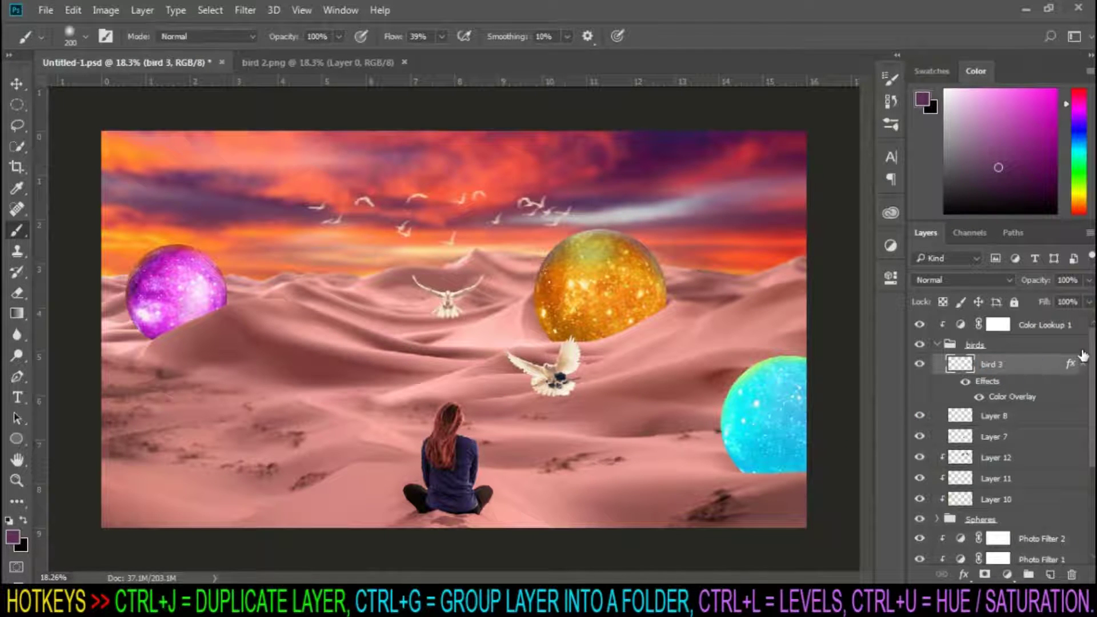
double_click(997, 420)
text(bird 2)
key(Return)
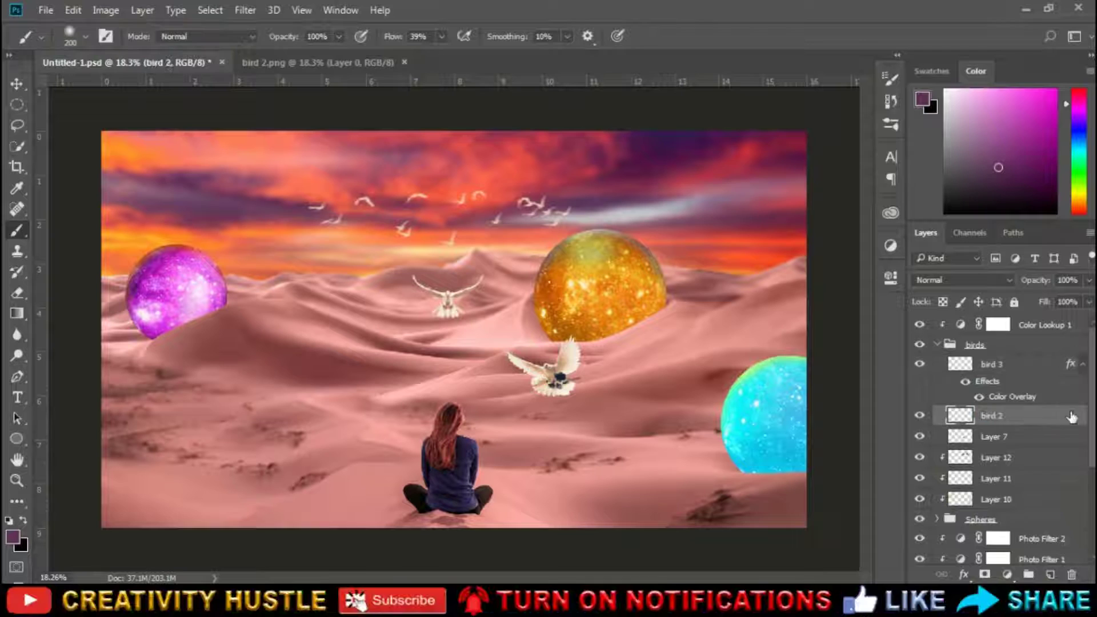
double_click(1003, 435)
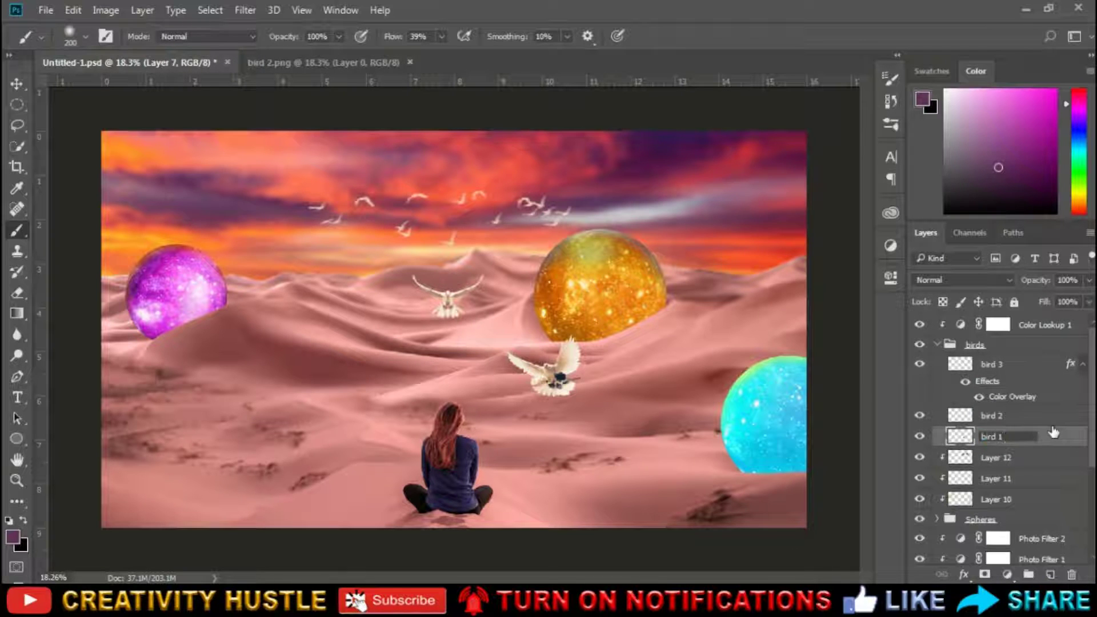
text(bird 1)
key(Return)
- Transform the lower dove on the bird 1 layer, nudging it down and left to X 2963.50 px, Y 1665.00 px
key(ctrl+t)
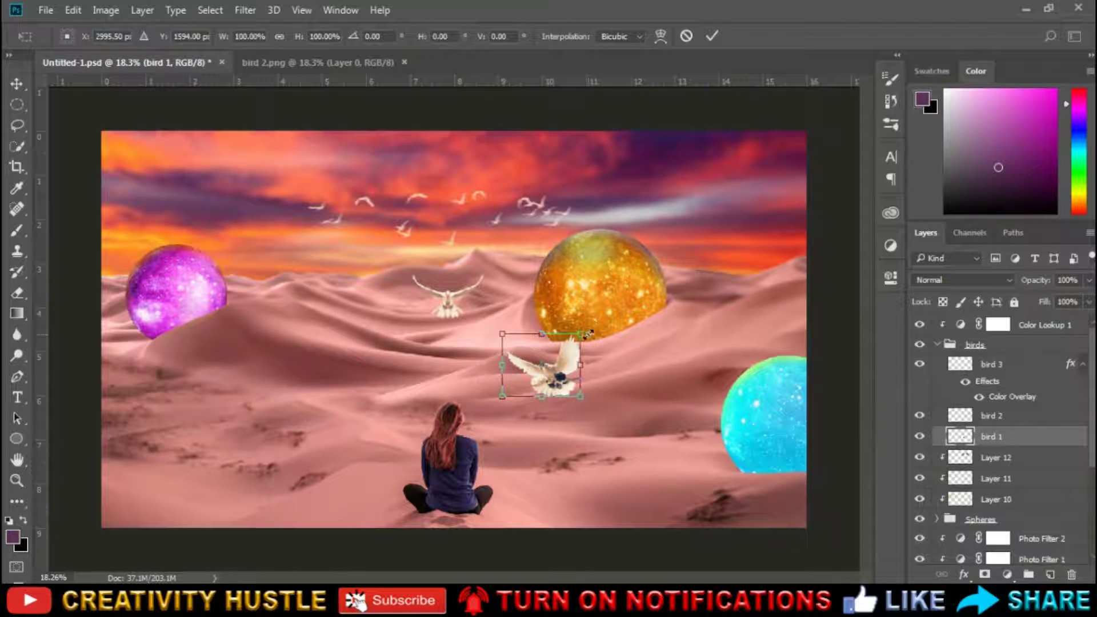
drag(584, 332, 580, 325)
key(Down)
key(Down)
key(Down)
key(Down)
key(Down)
key(Down)
key(Down)
key(Down)
key(Down)
key(Down)
key(Left)
key(Left)
key(Left)
key(Left)
key(Left)
key(Left)
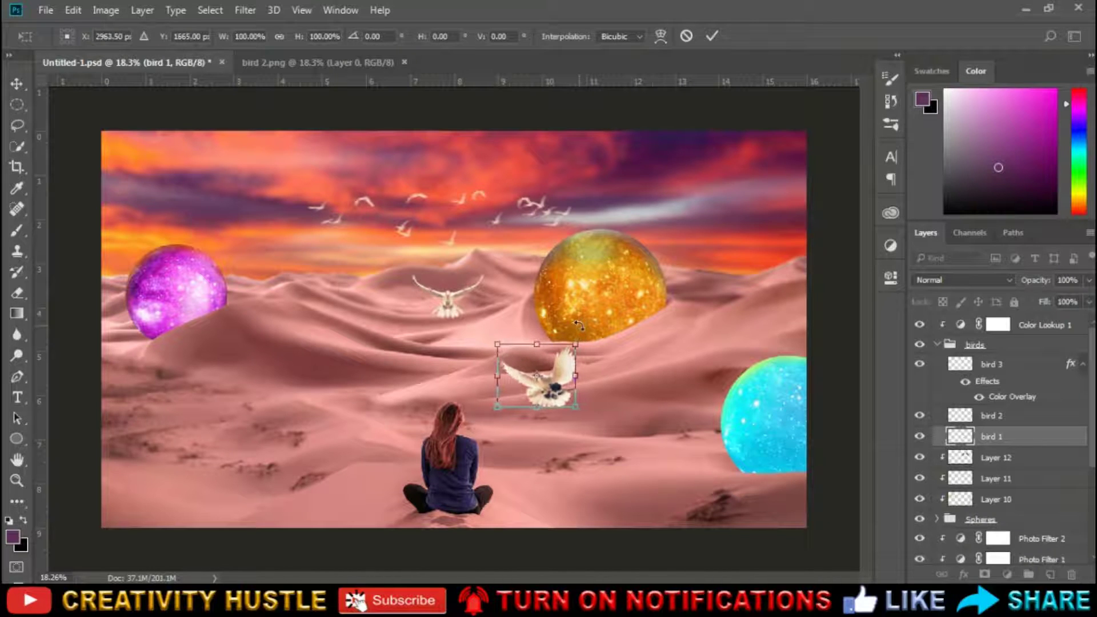
key(Return)
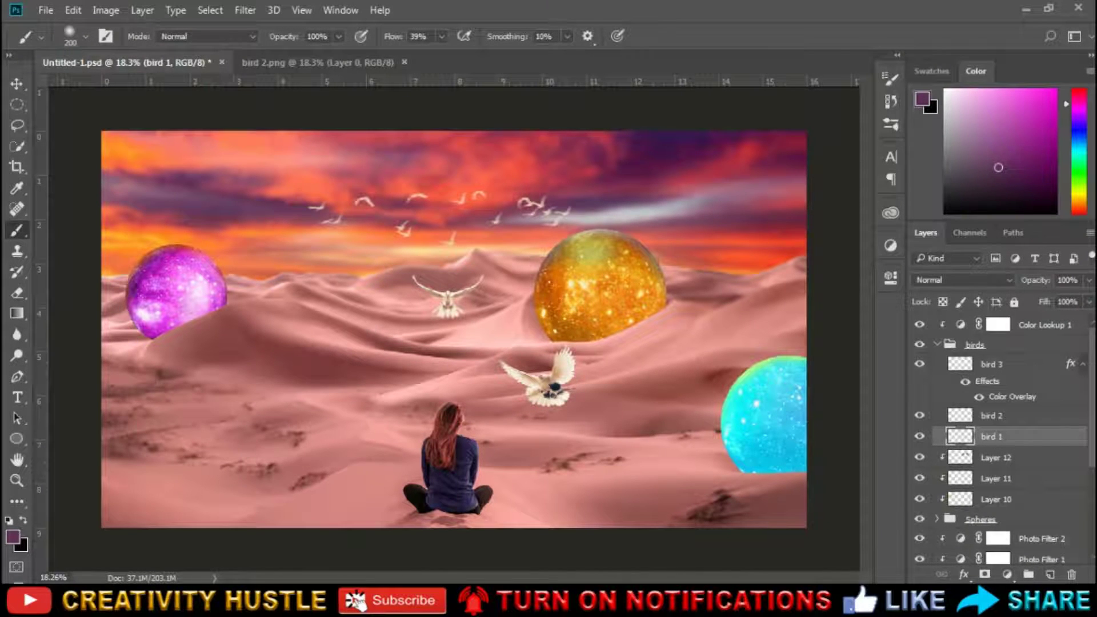
- Collapse the birds group, hide the Spheres group, and stamp all visible layers into a new layer above Color Lookup 1
click(937, 345)
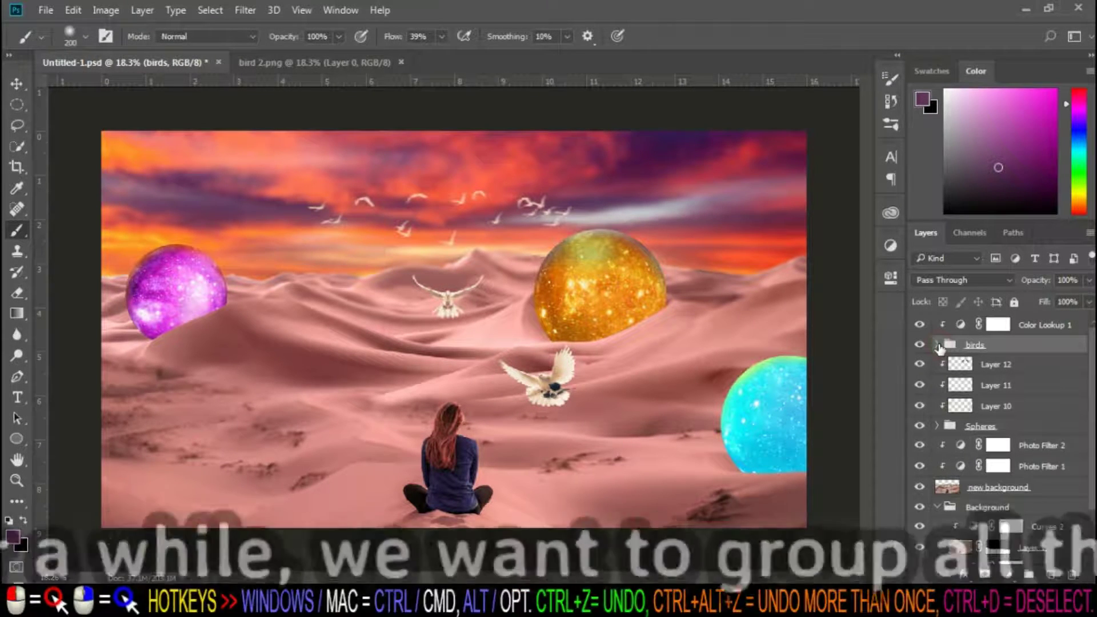
click(949, 346)
click(920, 426)
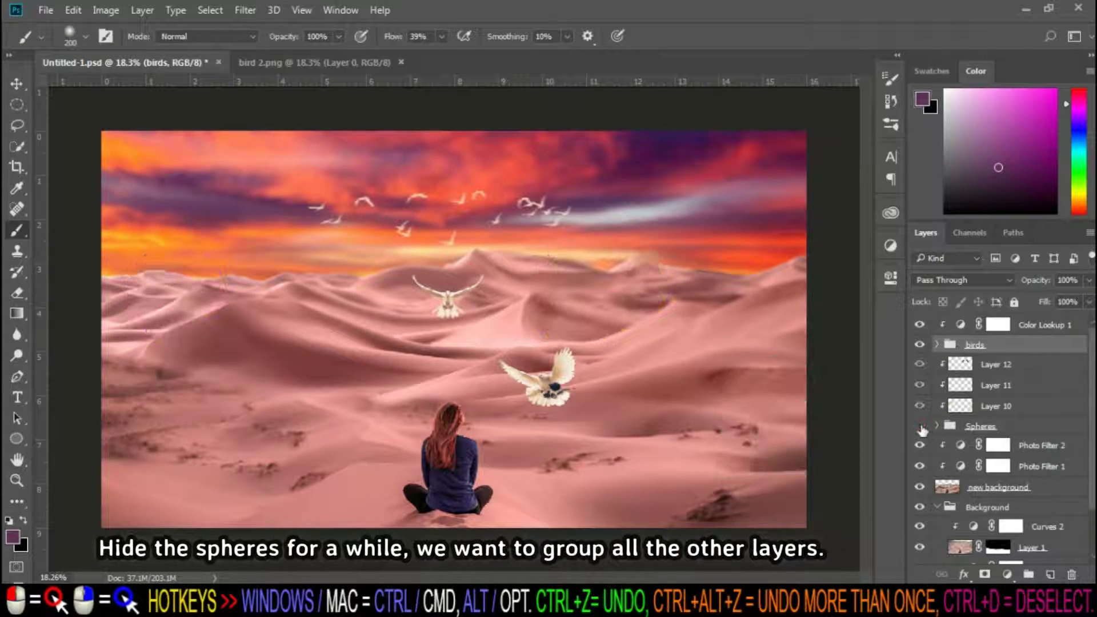
click(1058, 326)
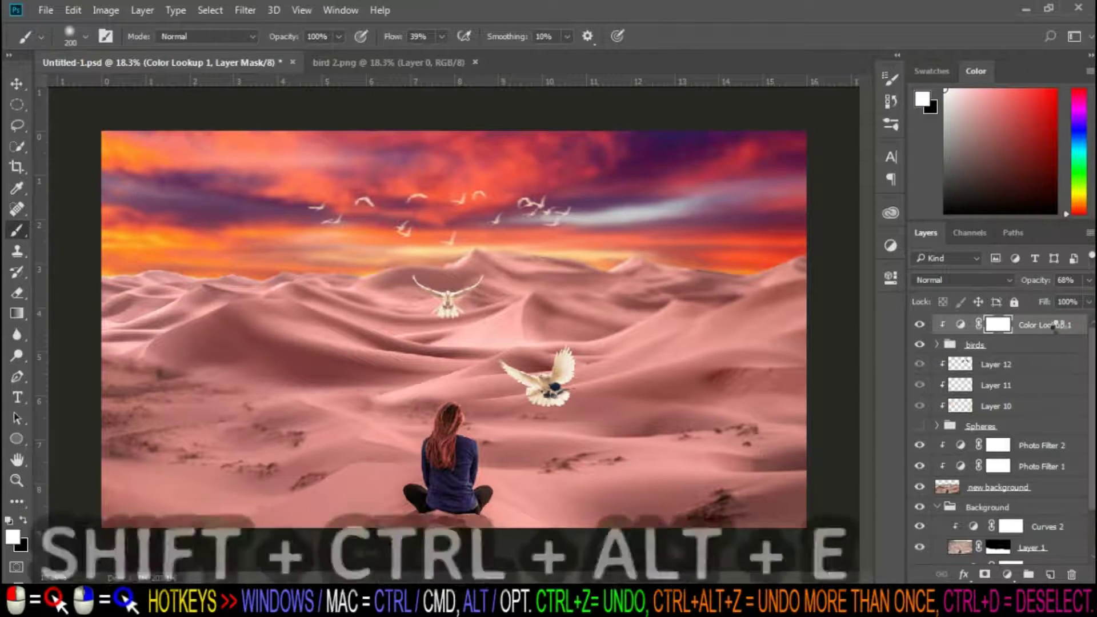
key(ctrl+shift+alt+e)
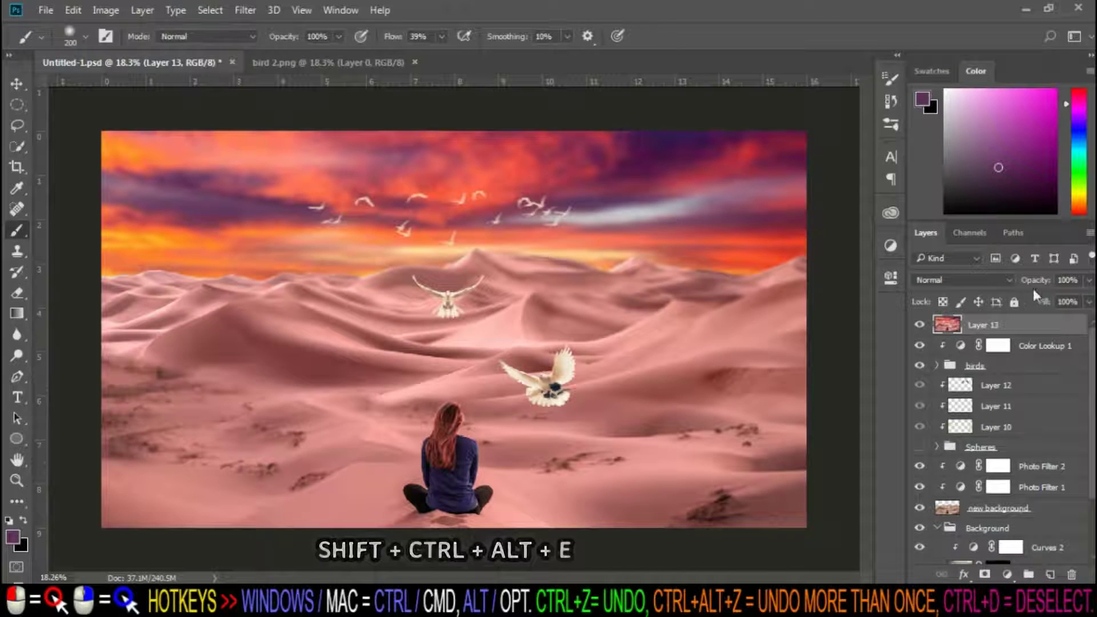
- Apply Color Efex Pro 4's Brilliance / Warmth filter to the merged layer with saturation 7% and warmth 32%
click(250, 10)
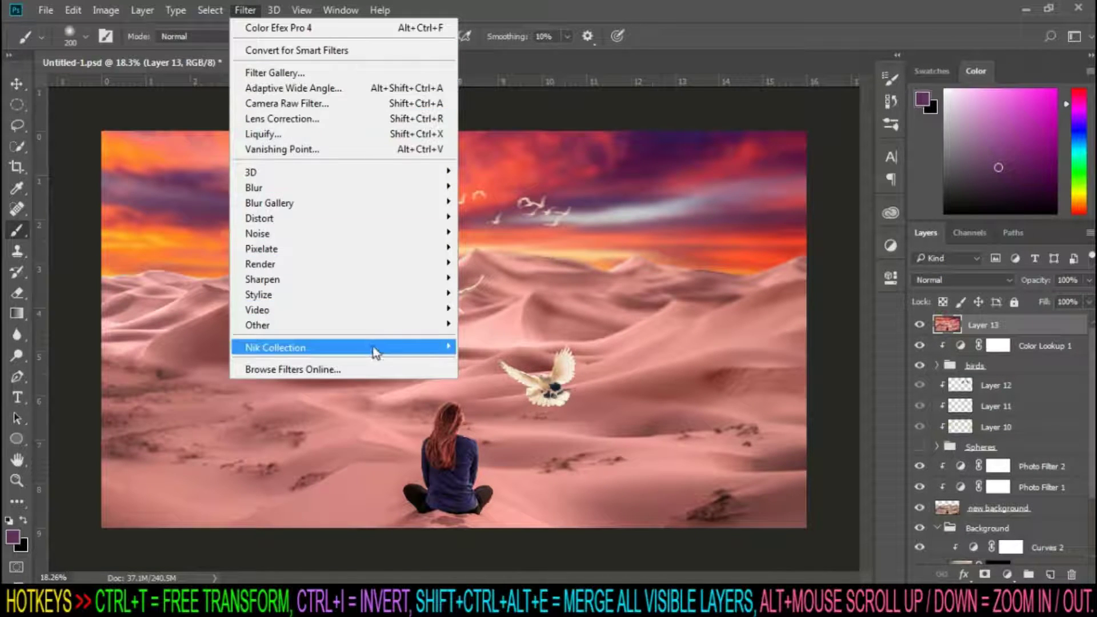
mouse_move(374, 350)
click(513, 363)
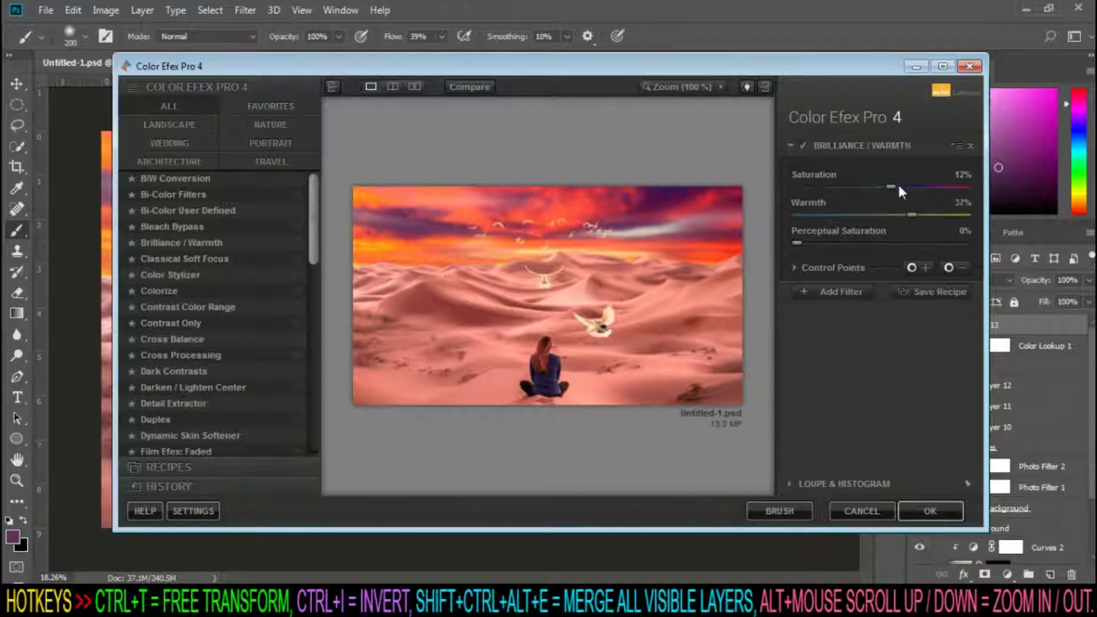
drag(883, 186, 887, 188)
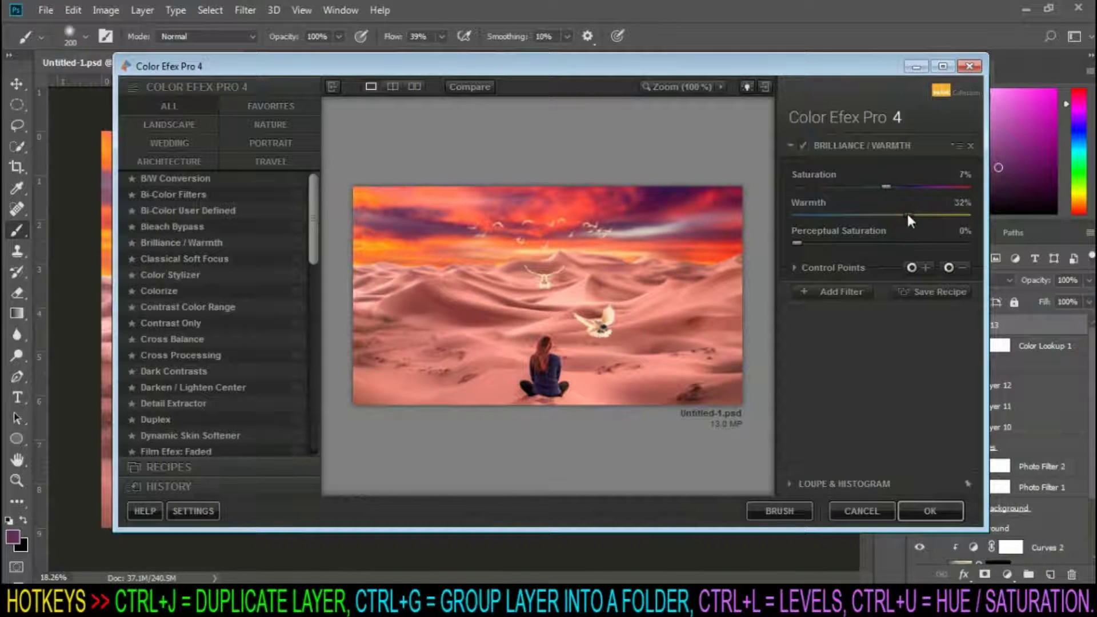
click(930, 511)
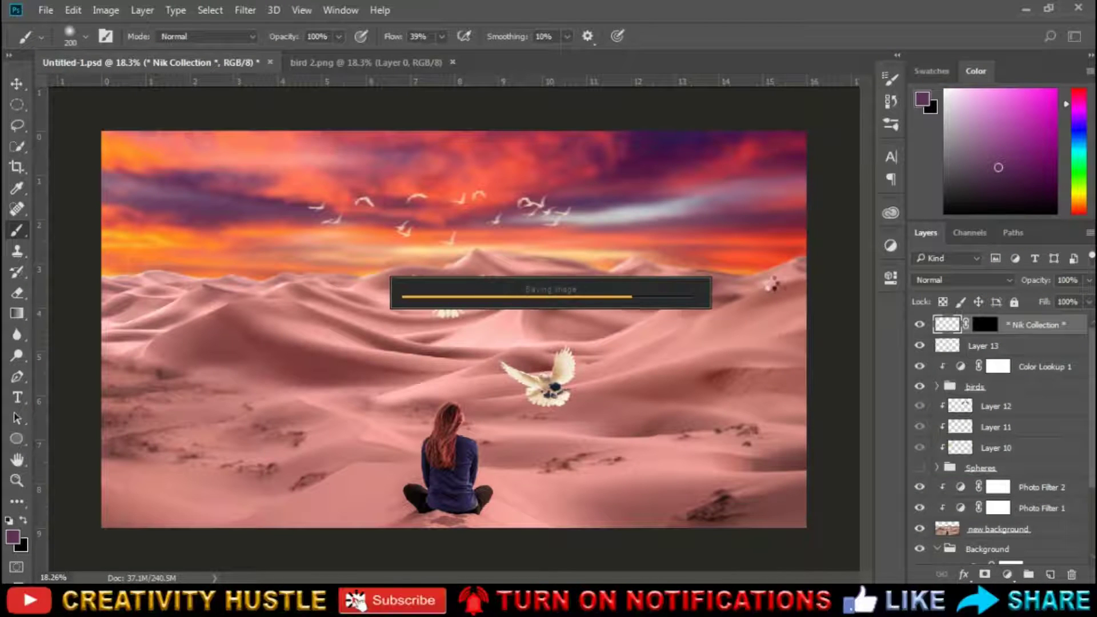
- Show the Spheres group again and move it with Layers 10, 11 and 12 above the Brilliance / Warmth layer
click(920, 468)
drag(1040, 471, 1035, 440)
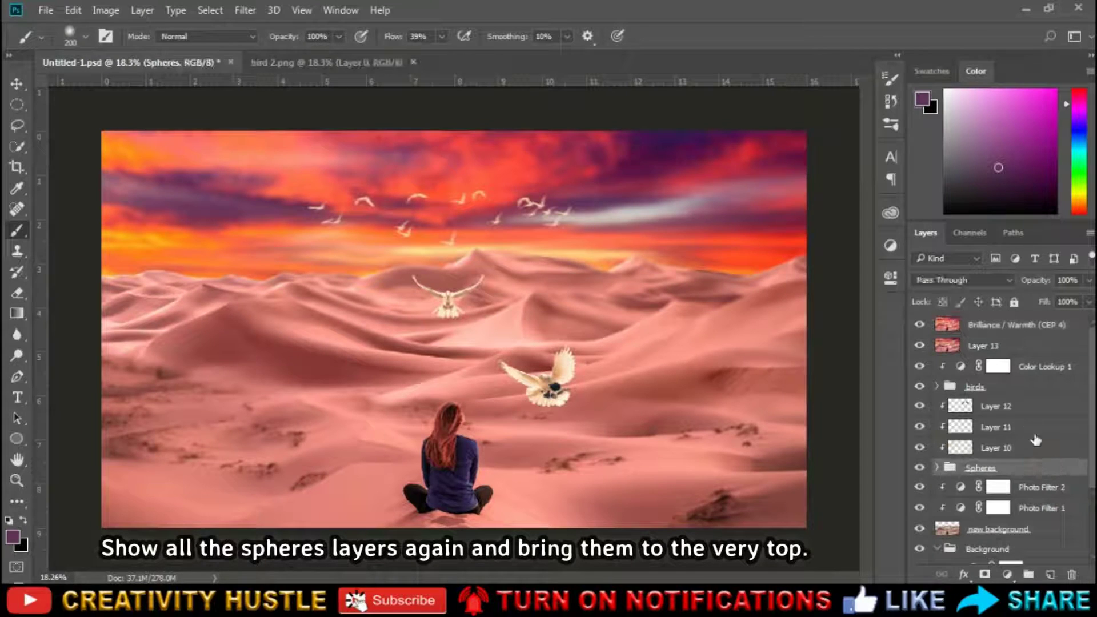
shift+click(1039, 407)
click(1041, 411)
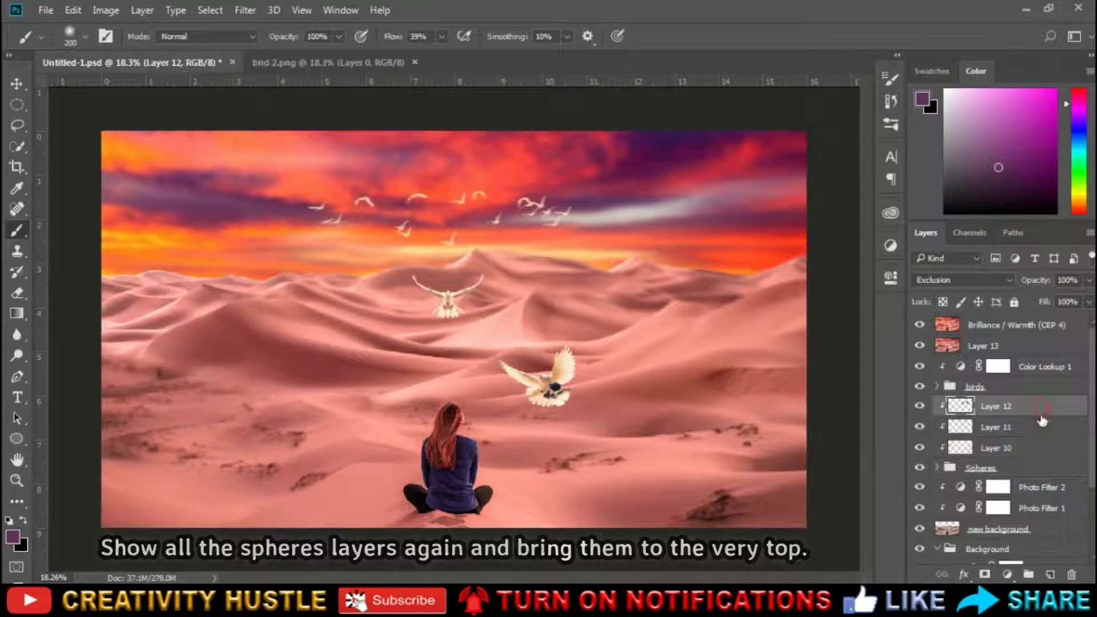
shift+click(1028, 447)
drag(1027, 468, 1022, 326)
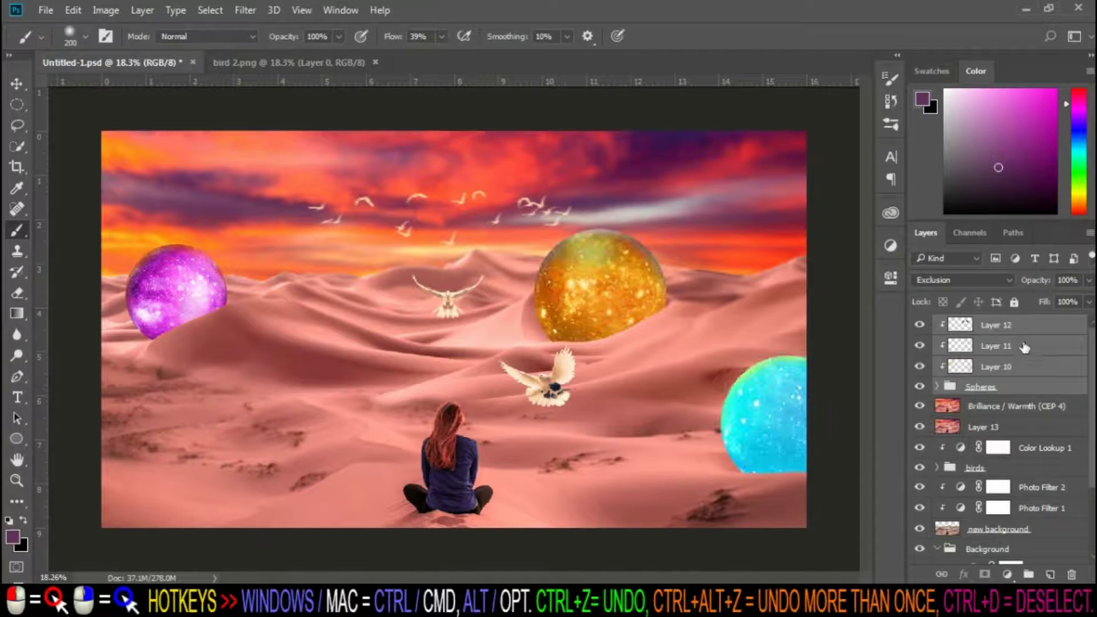
- Expand the Spheres group and apply Camera Raw to the blue sphere on Layer 3: temperature -19, exposure -0.55, contrast +14, vibrance +8, saturation +18
click(1025, 330)
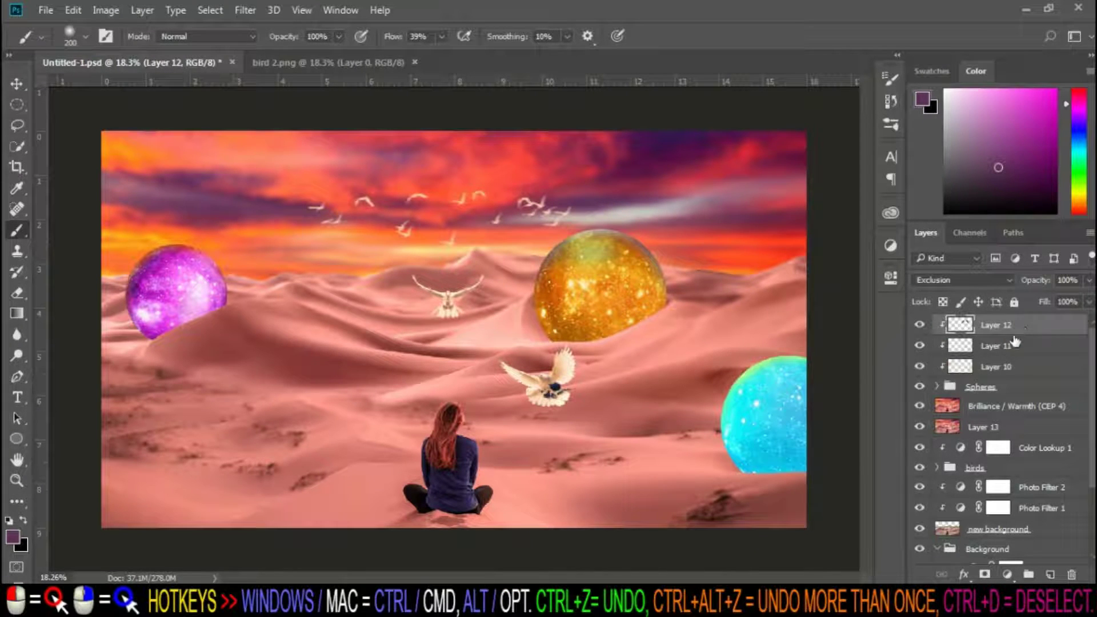
click(1014, 346)
click(1013, 368)
click(938, 387)
click(1027, 450)
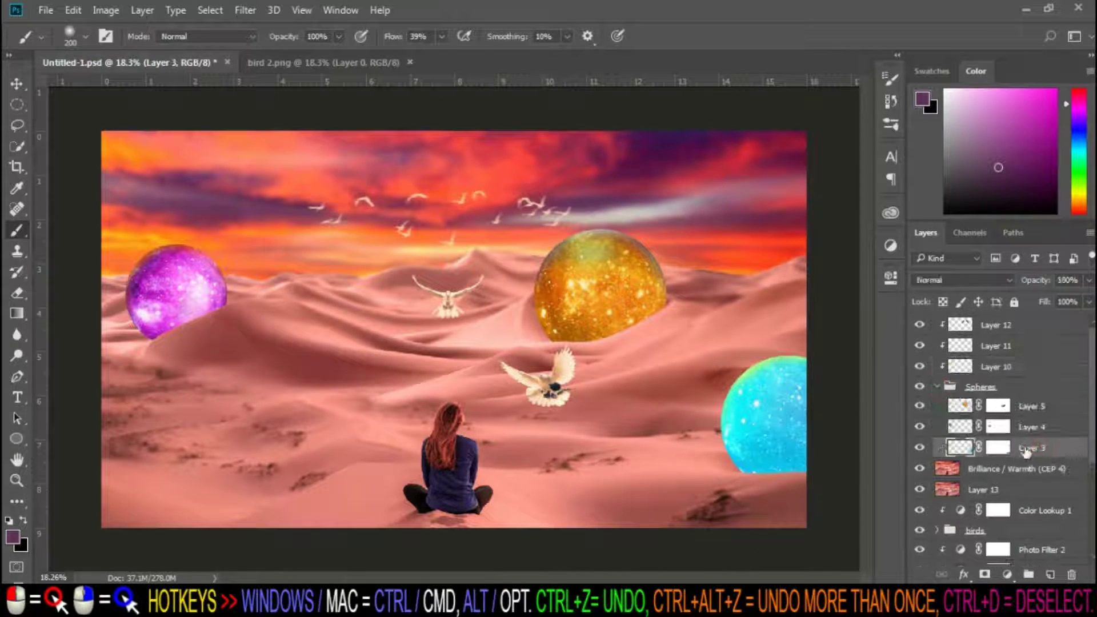
click(245, 10)
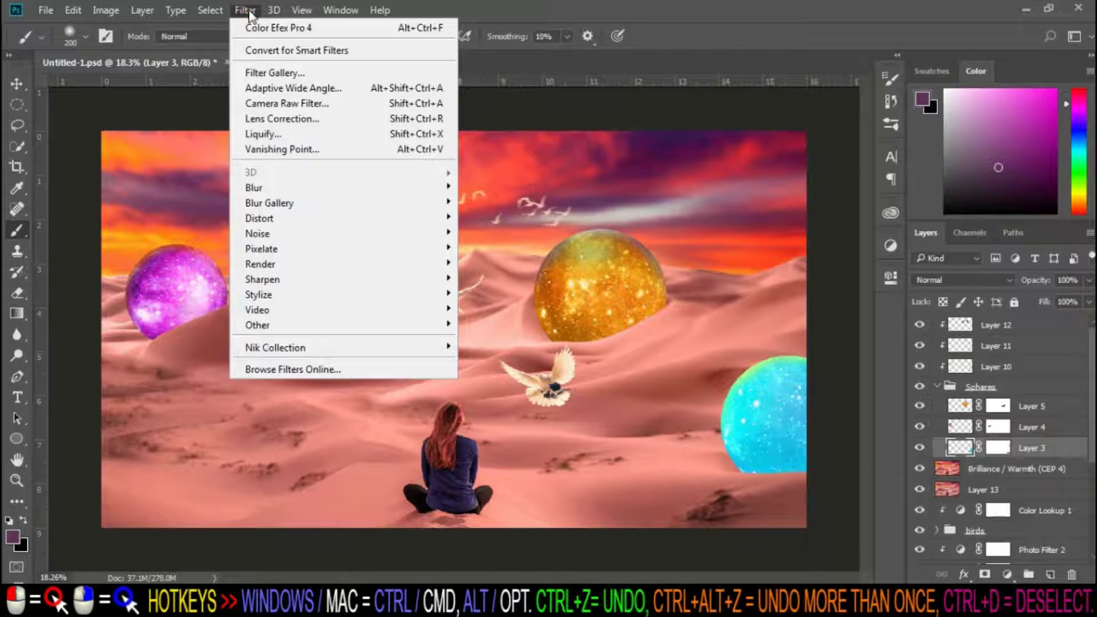
click(316, 104)
drag(892, 253, 873, 252)
drag(892, 330, 907, 355)
drag(1004, 437, 1003, 464)
drag(893, 494, 913, 521)
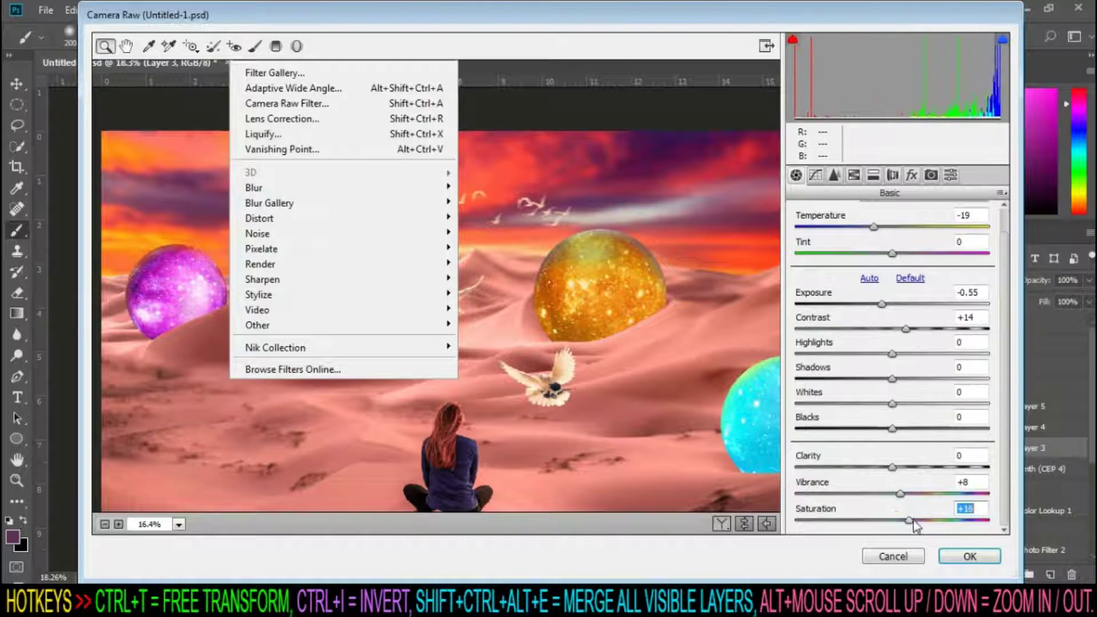
click(969, 556)
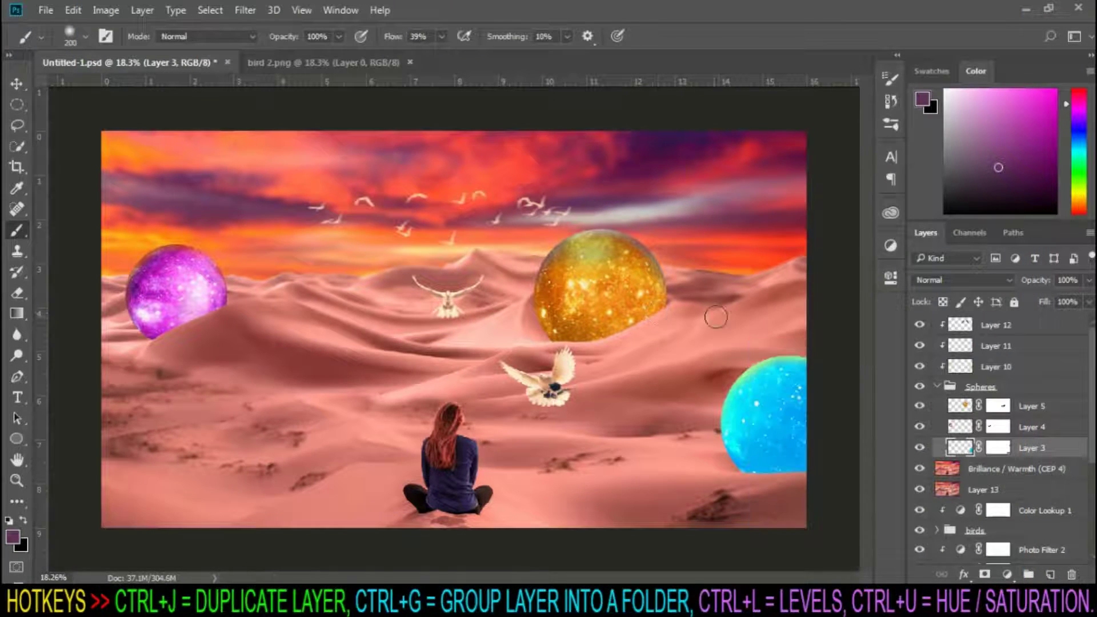
- Apply Camera Raw to the purple sphere on Layer 4 with tint +17, exposure -0.25 and contrast +11, slightly raising vibrance and saturation
click(1052, 430)
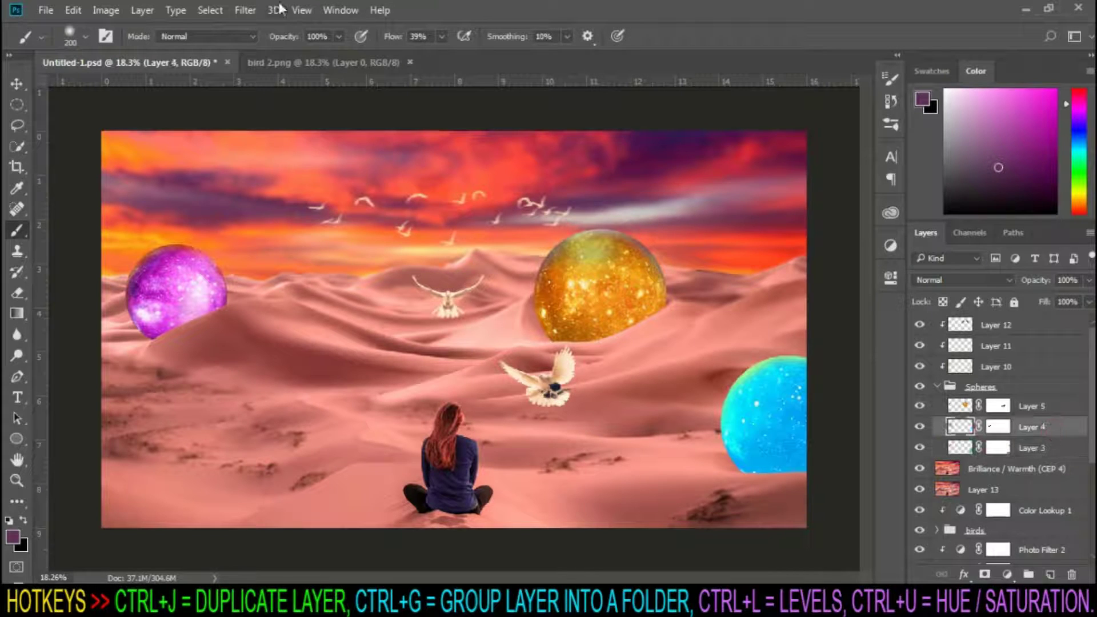
click(245, 9)
click(326, 109)
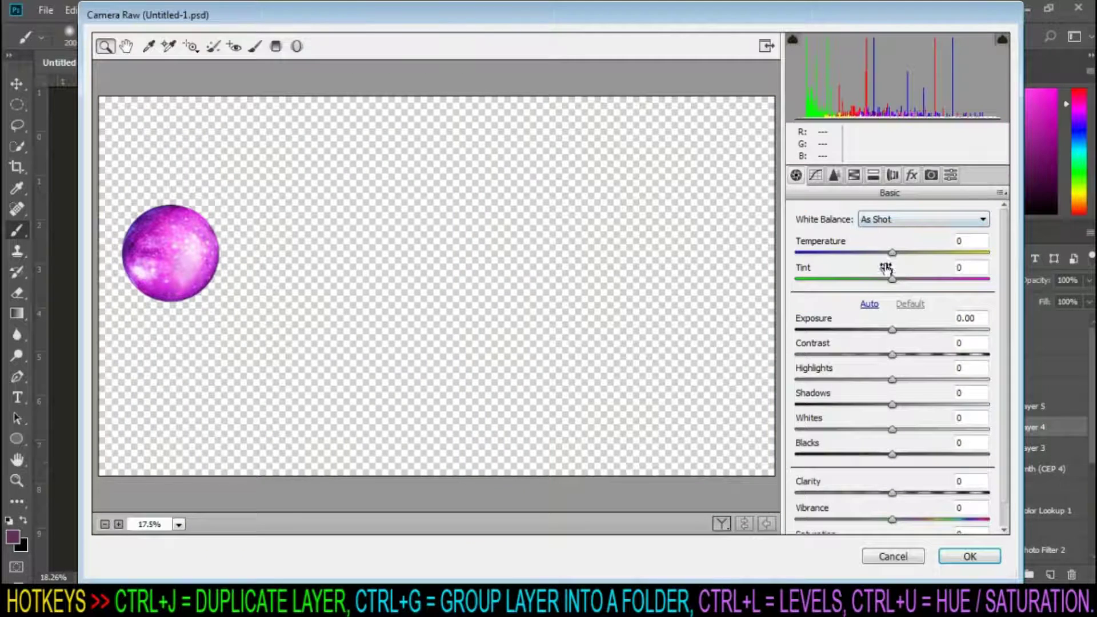
drag(891, 279, 911, 281)
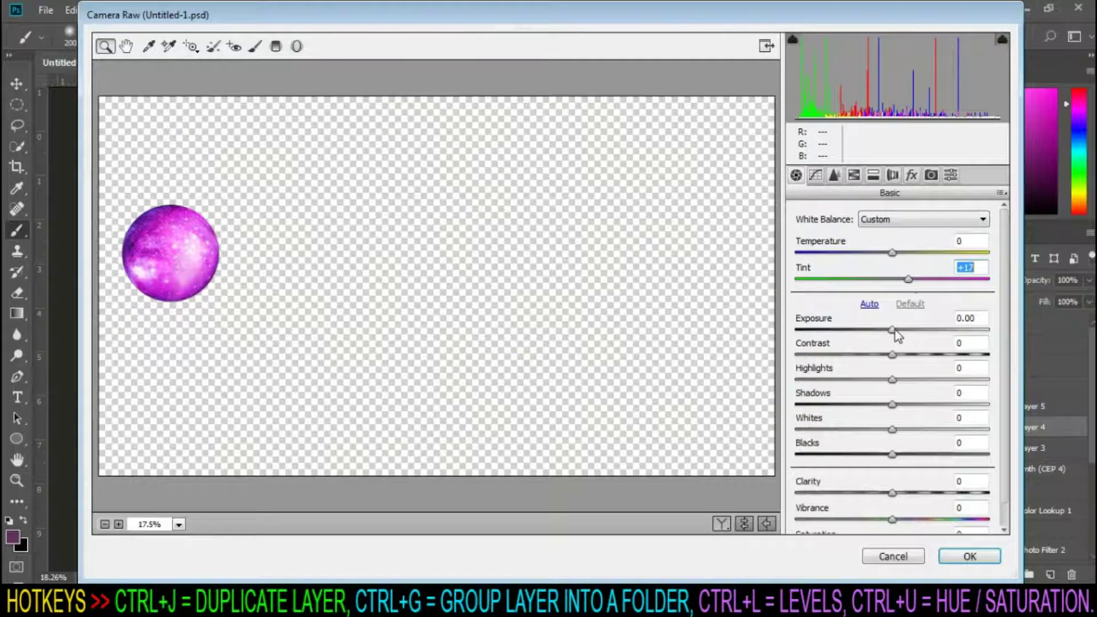
drag(892, 330, 903, 355)
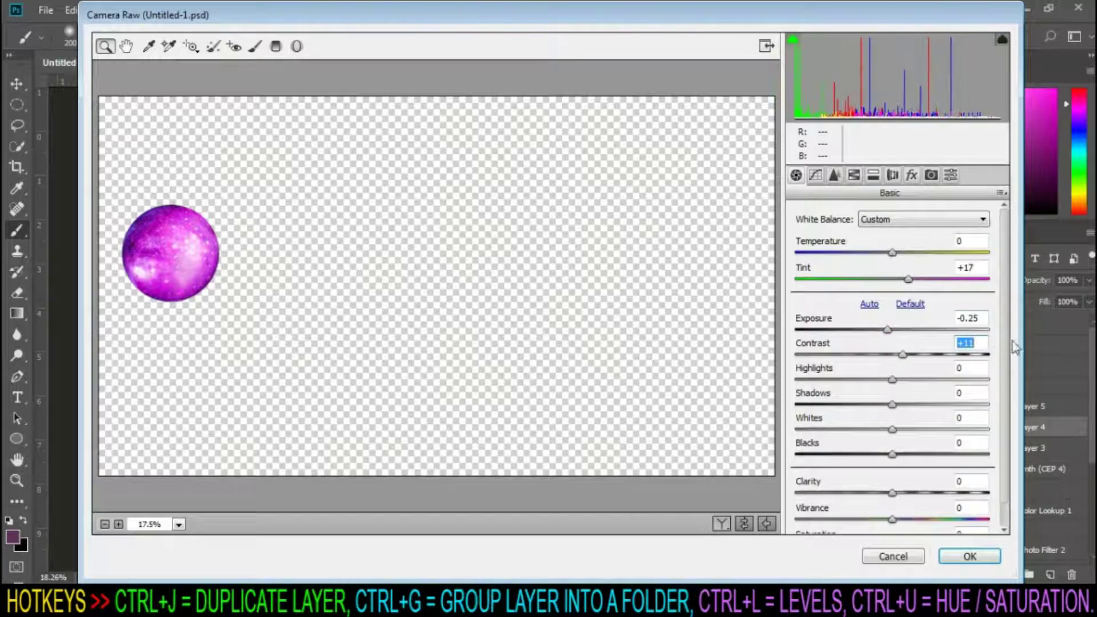
drag(1003, 335, 1003, 368)
click(893, 469)
drag(894, 494, 896, 518)
click(970, 556)
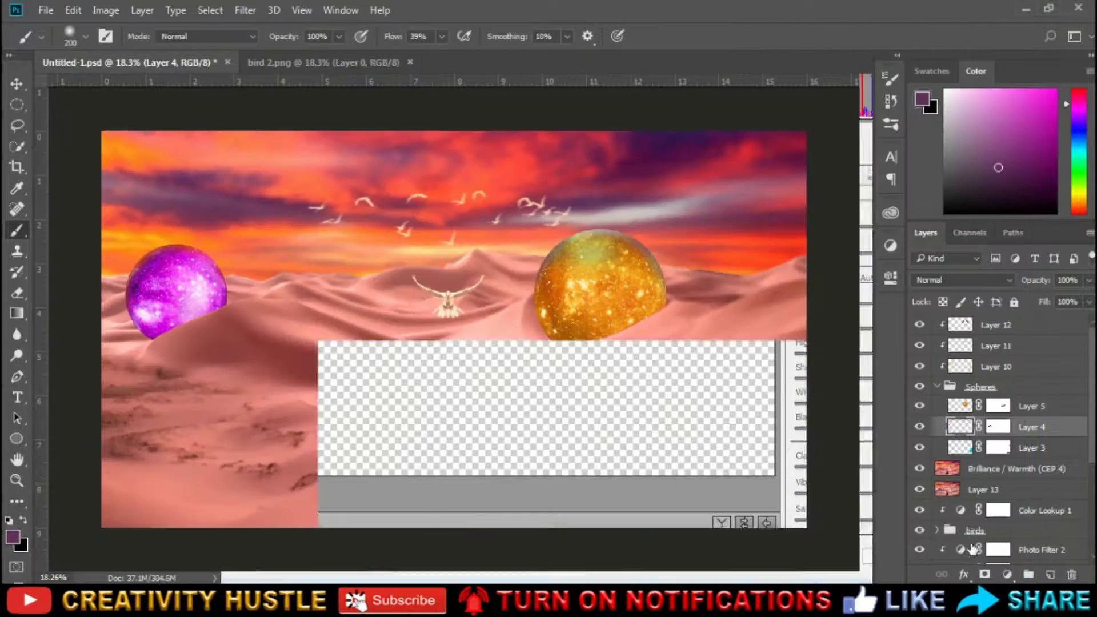
- Apply Camera Raw to the orange sphere on Layer 5 with temperature +13, exposure -0.10, highlights +7, vibrance +8 and saturation +17
click(1034, 406)
click(245, 10)
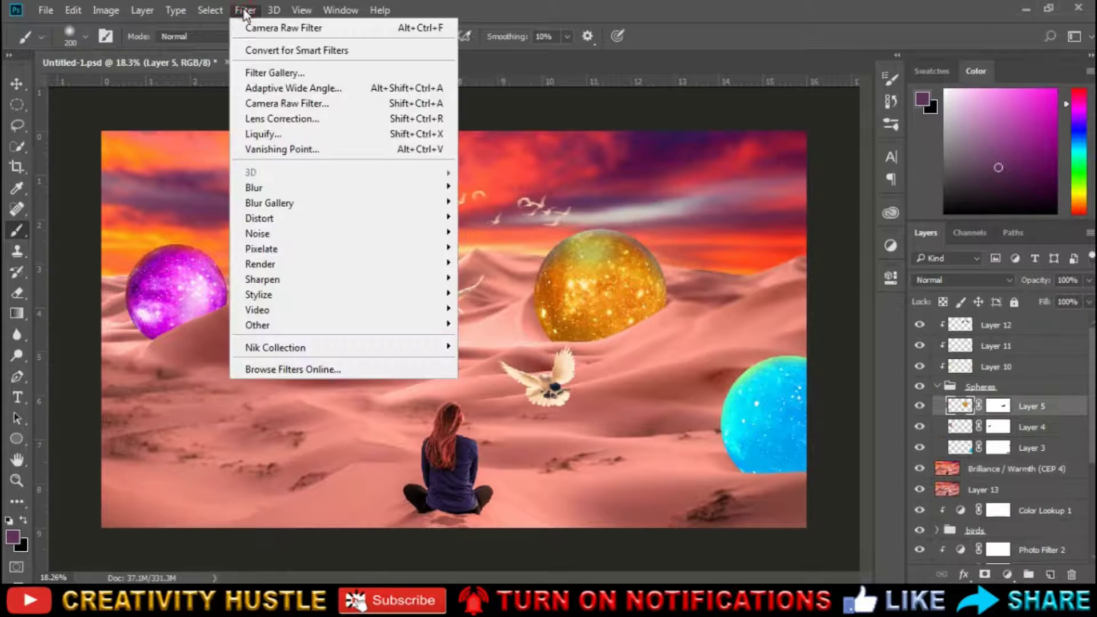
click(345, 103)
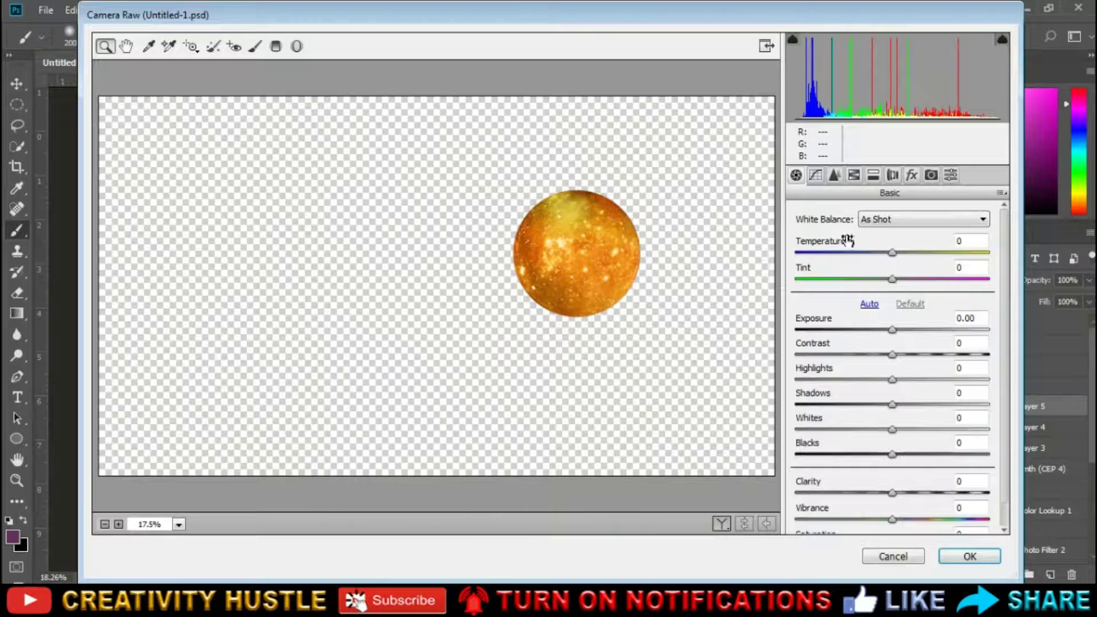
drag(892, 252, 906, 255)
drag(894, 330, 892, 331)
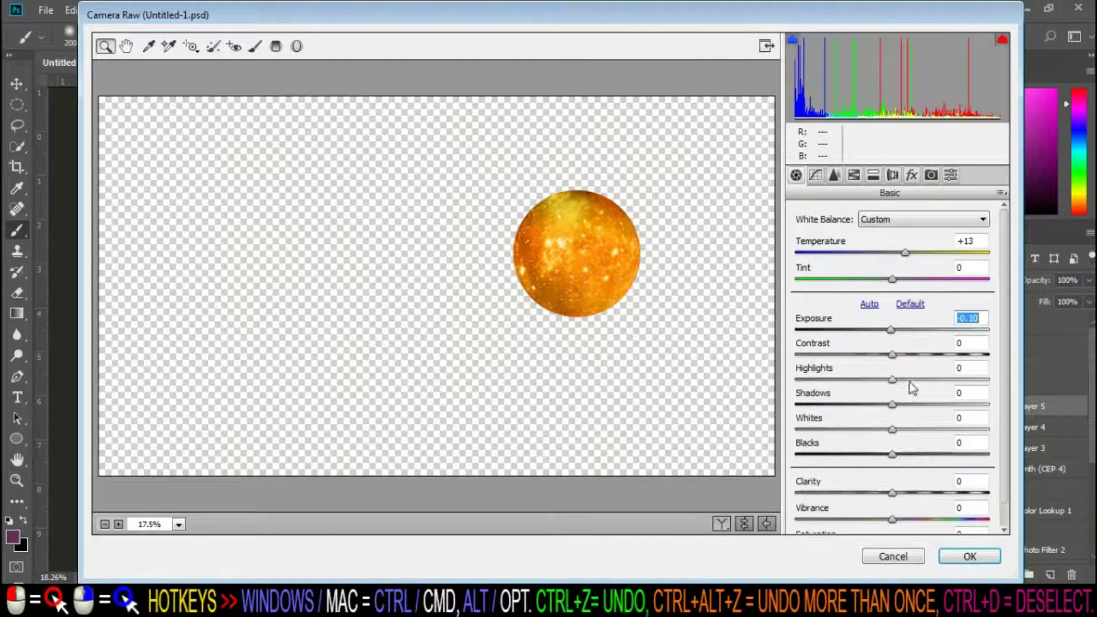
drag(892, 381, 899, 381)
scroll(900, 499, down, 1)
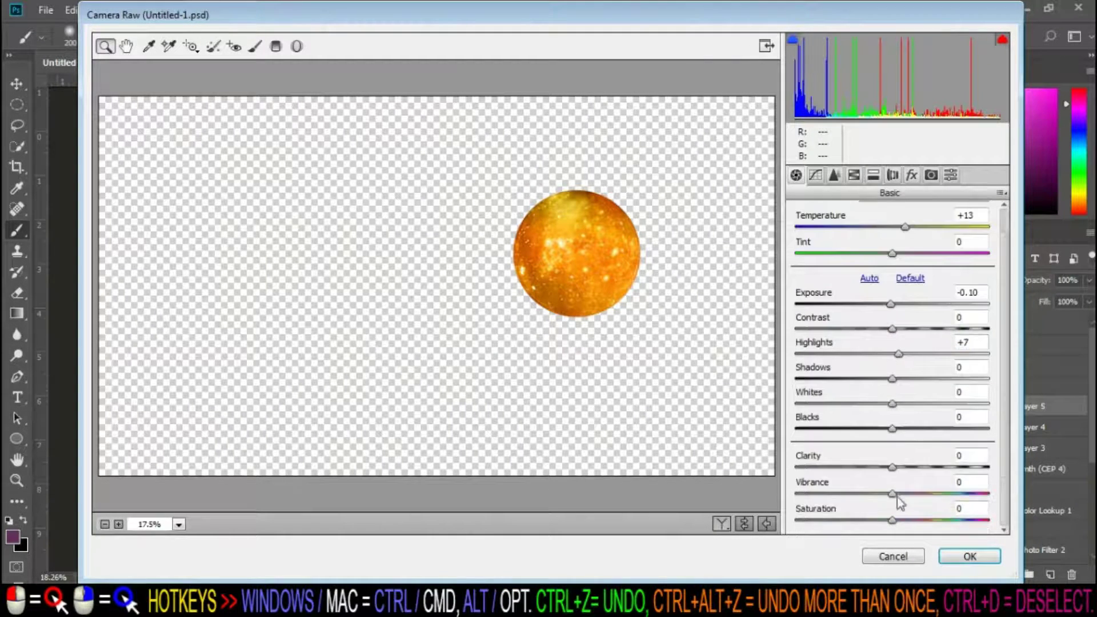
drag(893, 494, 908, 521)
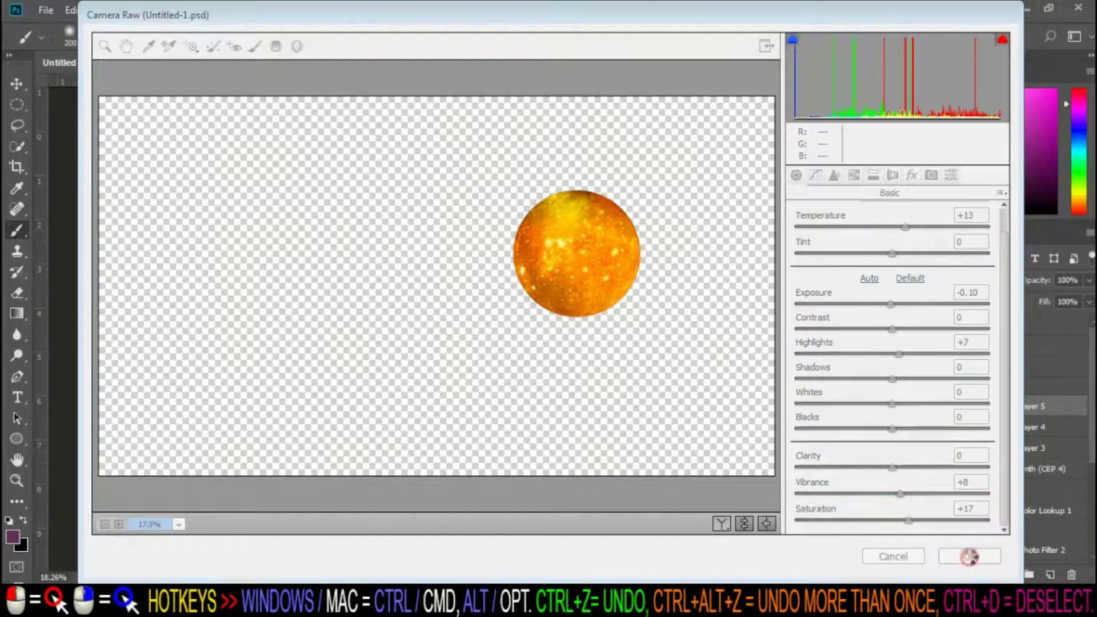
click(970, 556)
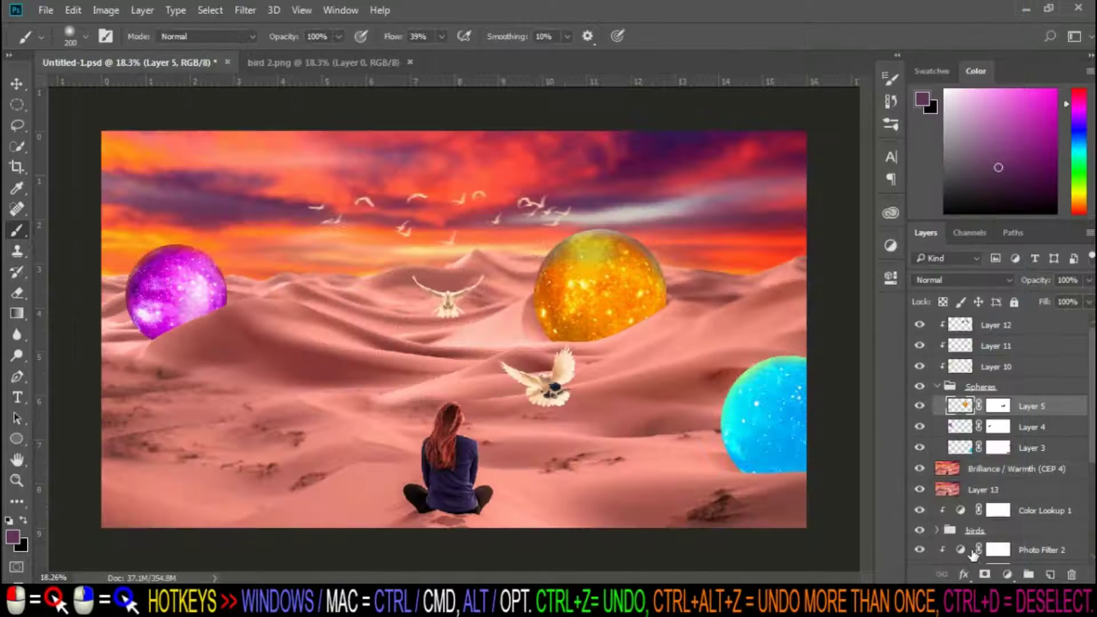
- Stamp all visible layers above Layer 12 and clip a Color Balance adjustment to the result with midtones cyan-red +22, magenta-green -15, yellow-blue +27
click(1029, 325)
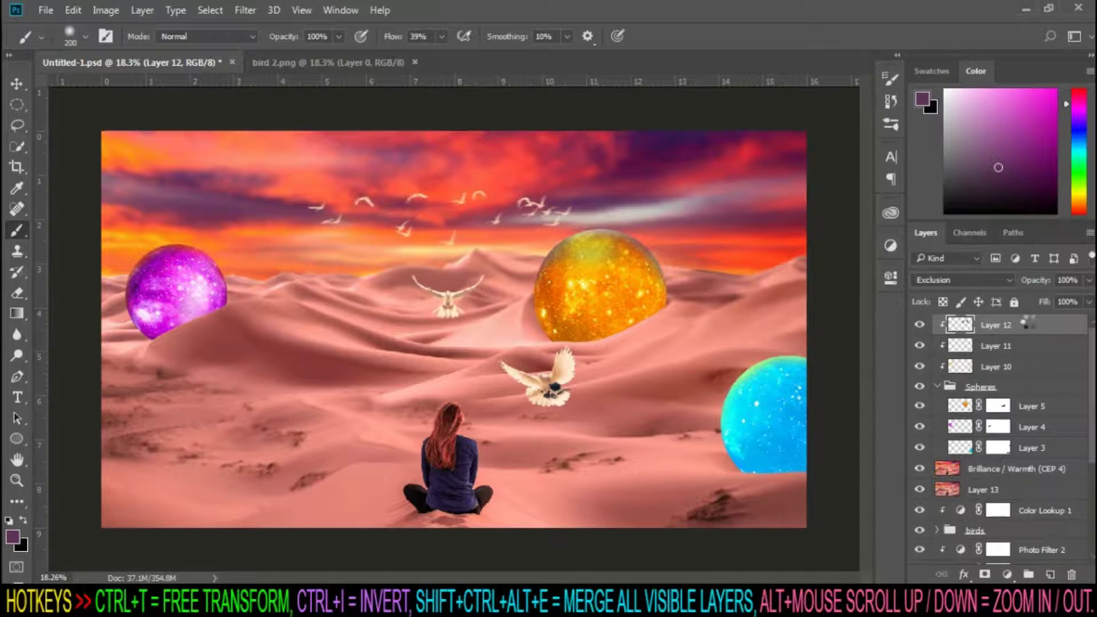
key(ctrl+shift+alt+e)
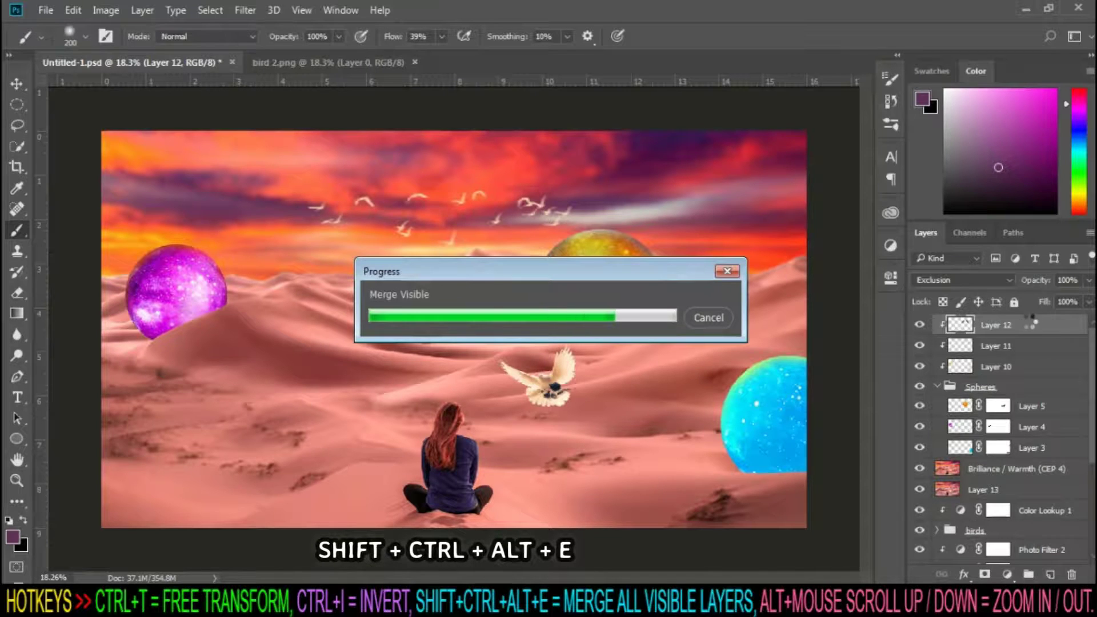
click(1006, 574)
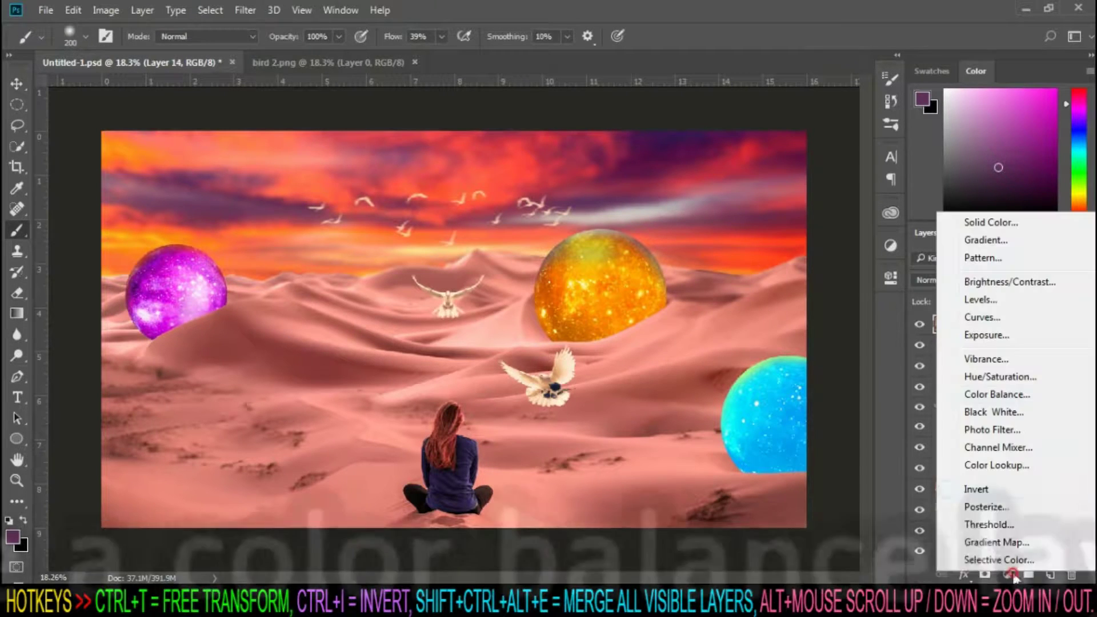
click(1034, 394)
click(754, 544)
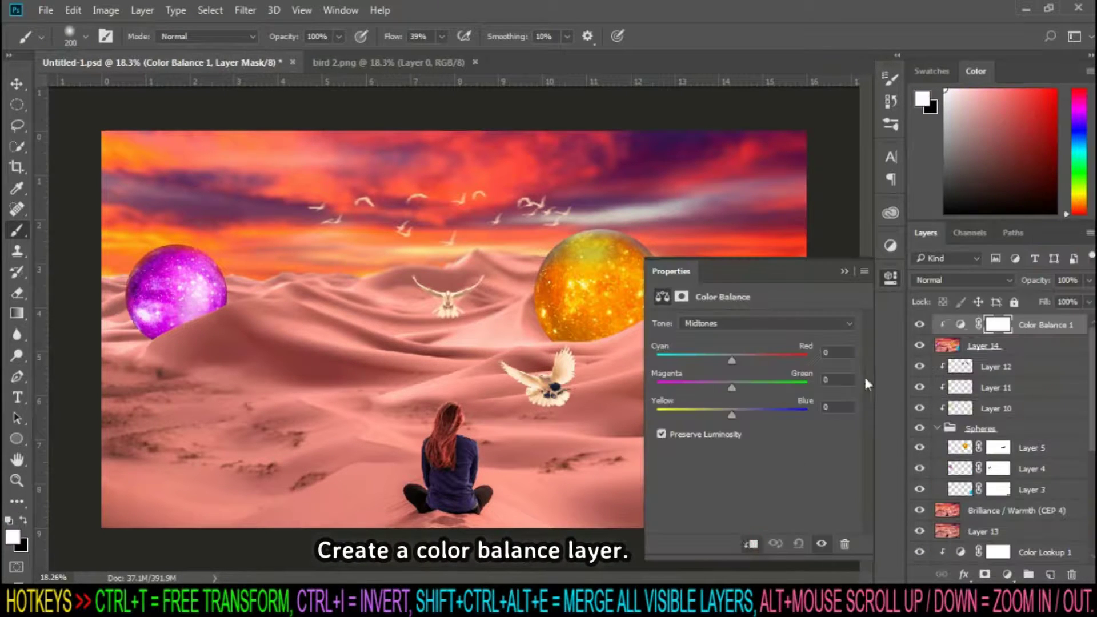
drag(734, 361, 749, 361)
drag(792, 273, 851, 23)
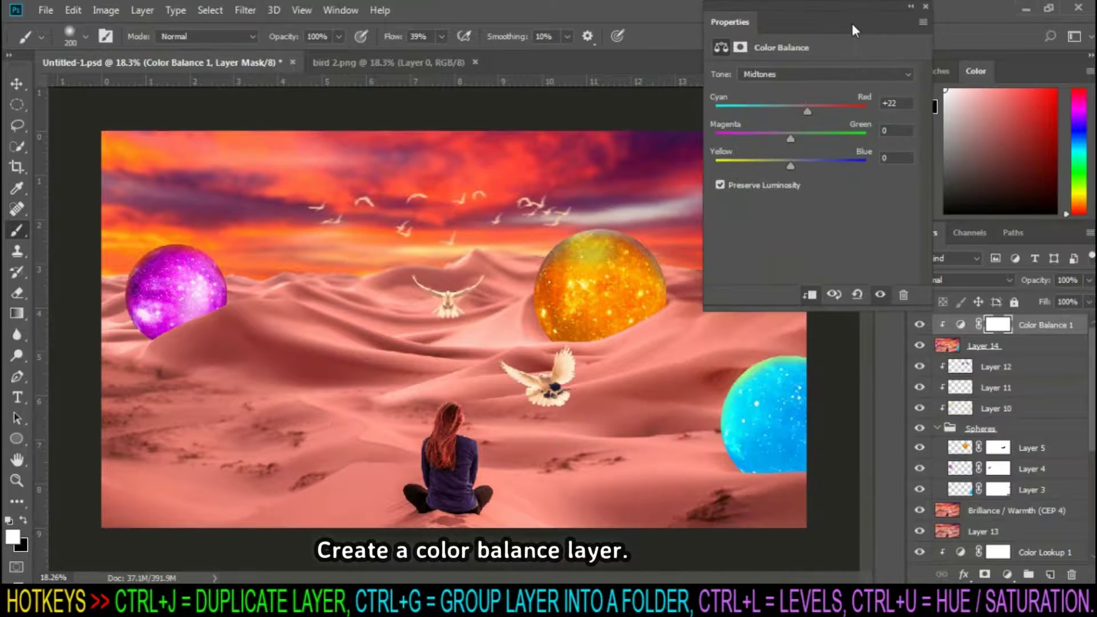
mouse_move(790, 138)
mouse_down()
mouse_move(793, 166)
mouse_move(810, 169)
mouse_move(779, 139)
mouse_up()
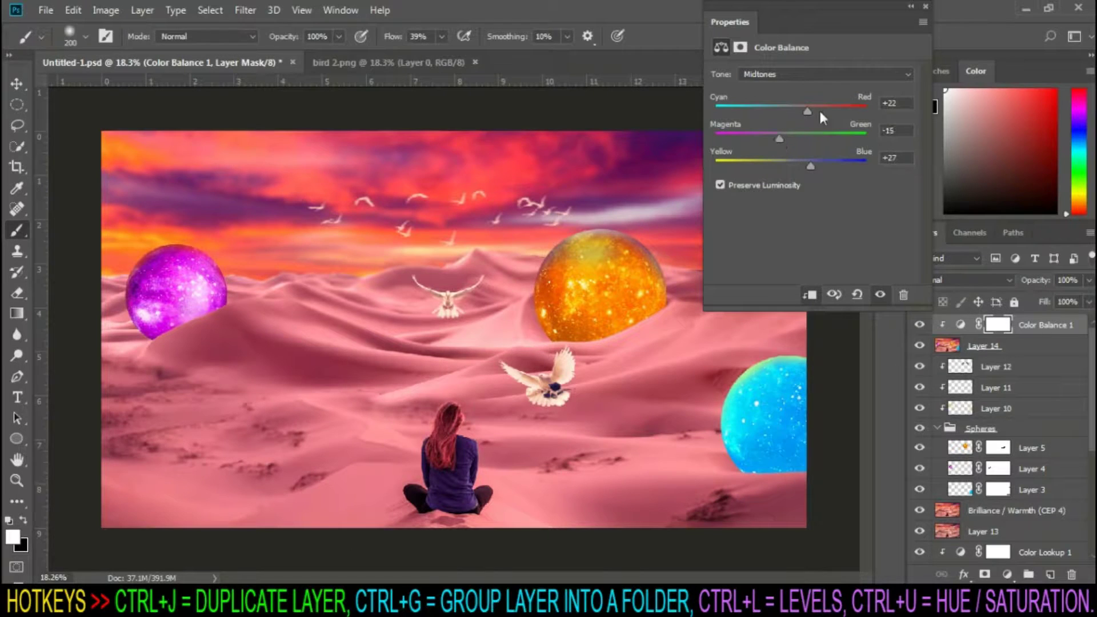
click(911, 5)
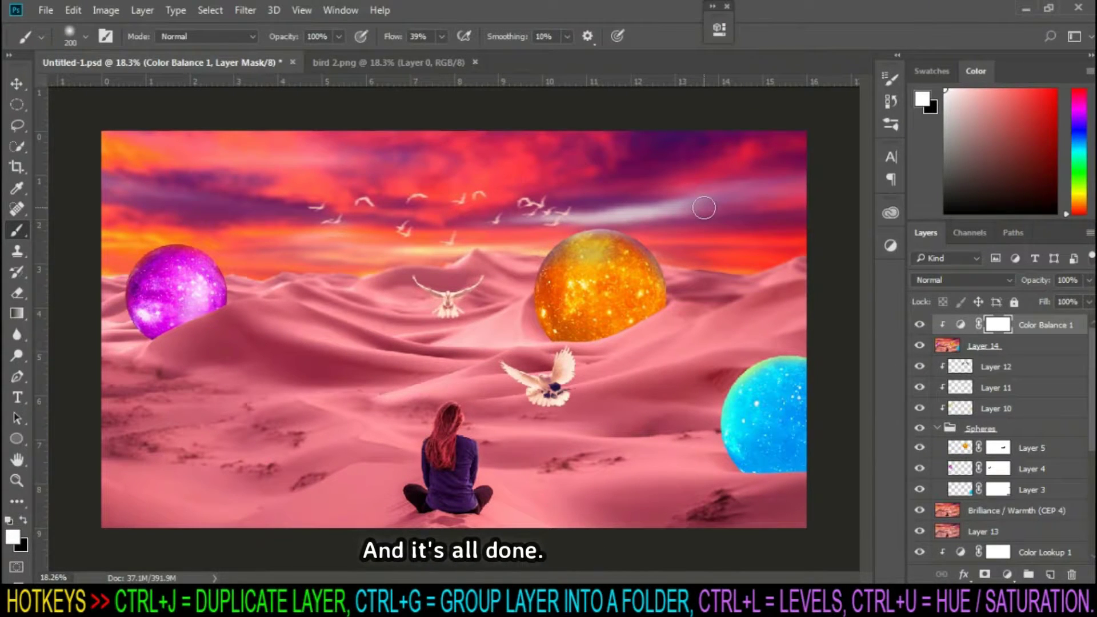